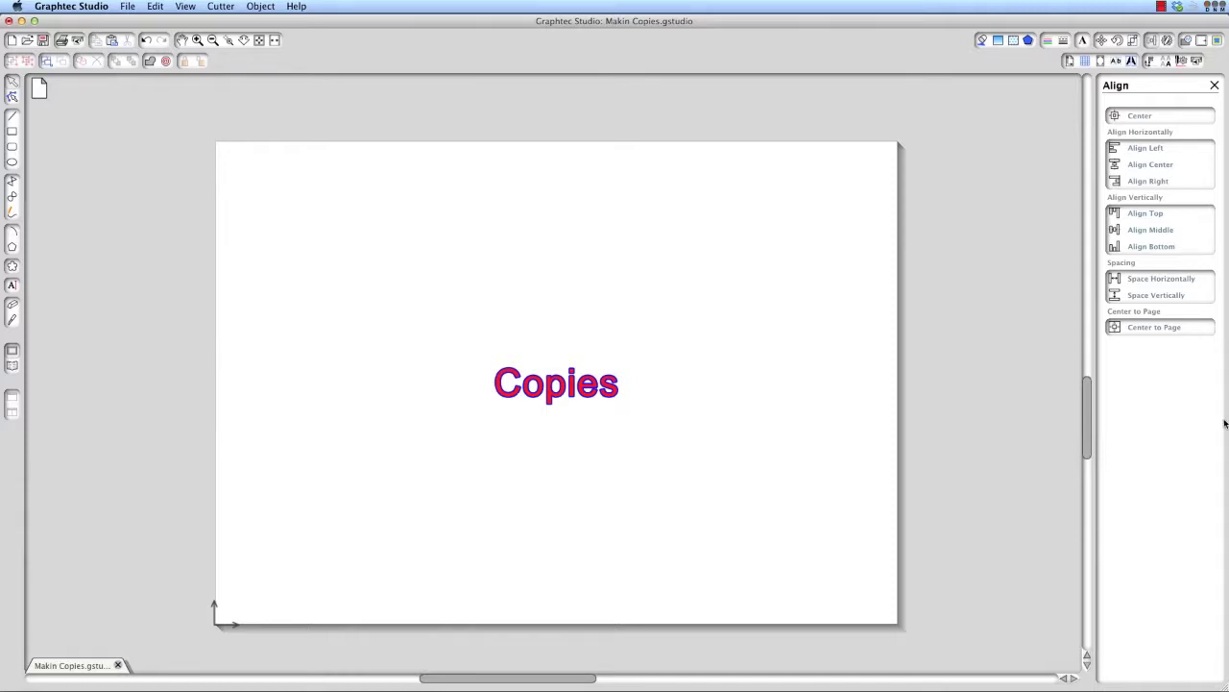
# Copy the Copies text, paste it, and move the pasted copy clear of the original, down and to its right.
pyautogui.click(581, 395)
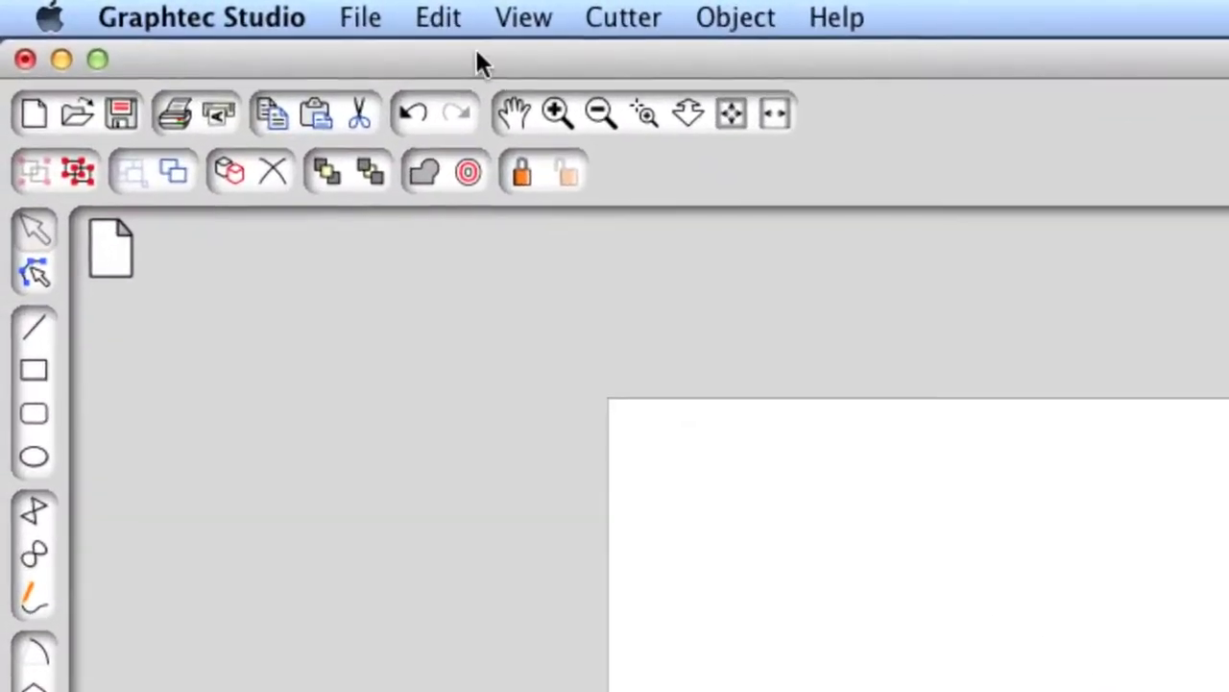
pyautogui.click(155, 9)
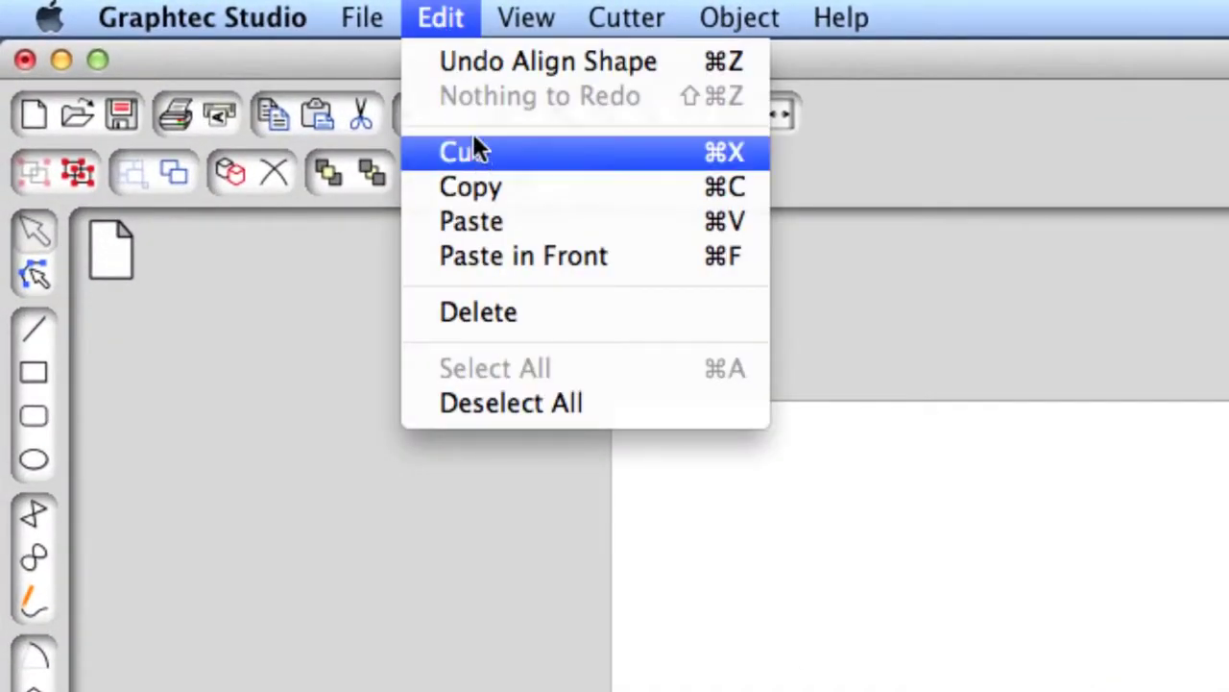
pyautogui.click(477, 187)
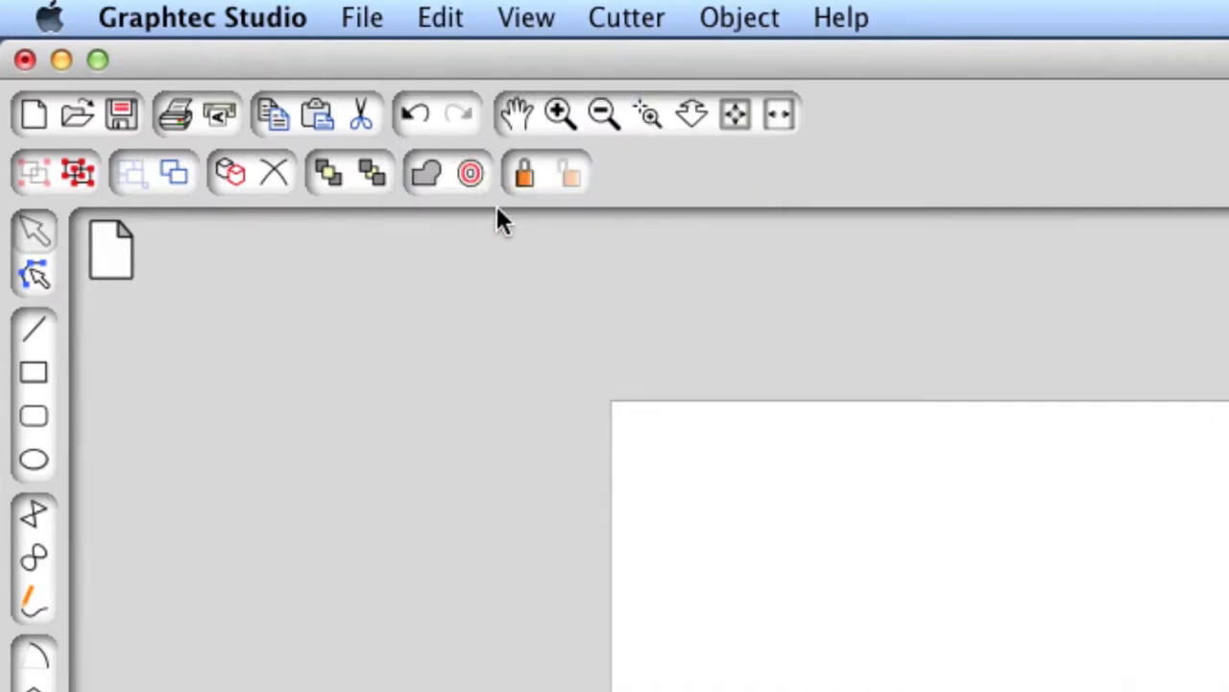
pyautogui.click(451, 29)
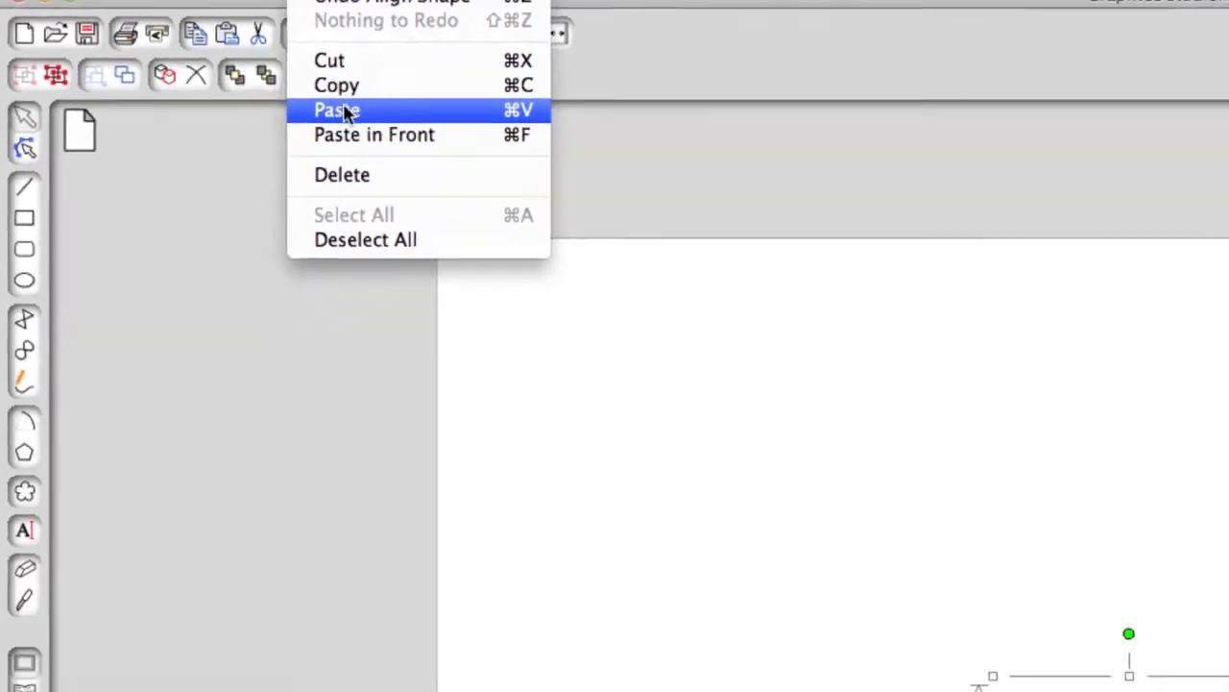
pyautogui.click(214, 7)
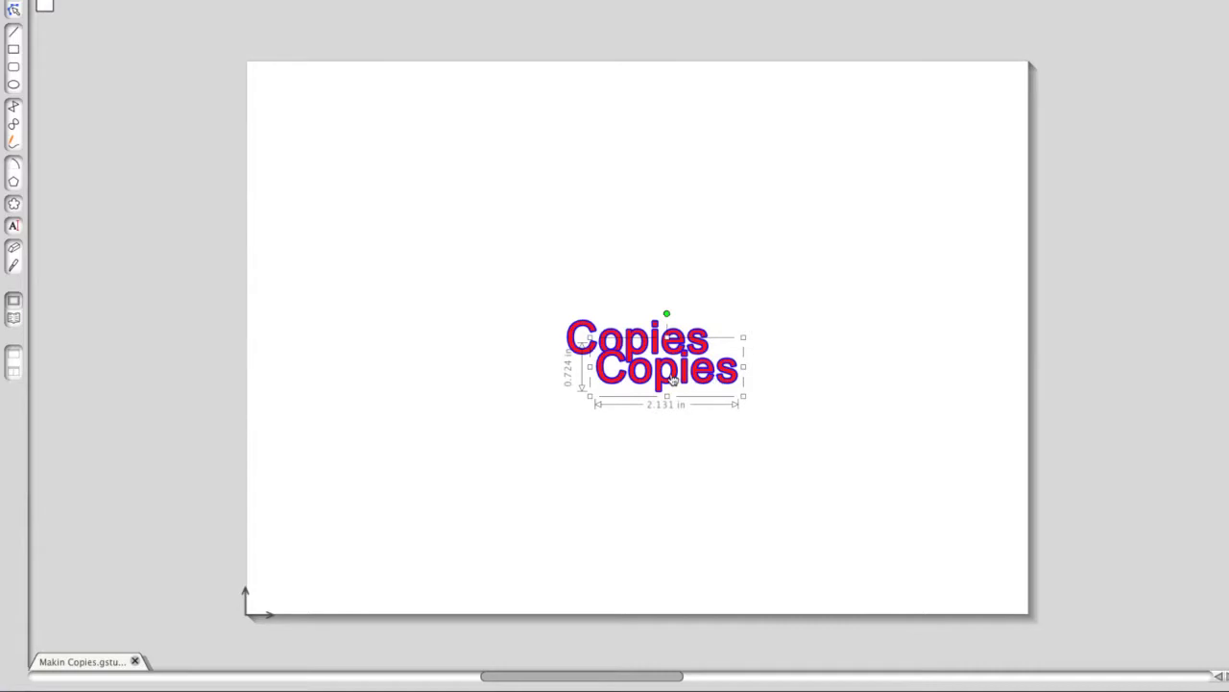
pyautogui.moveTo(672, 380); pyautogui.dragTo(704, 403)
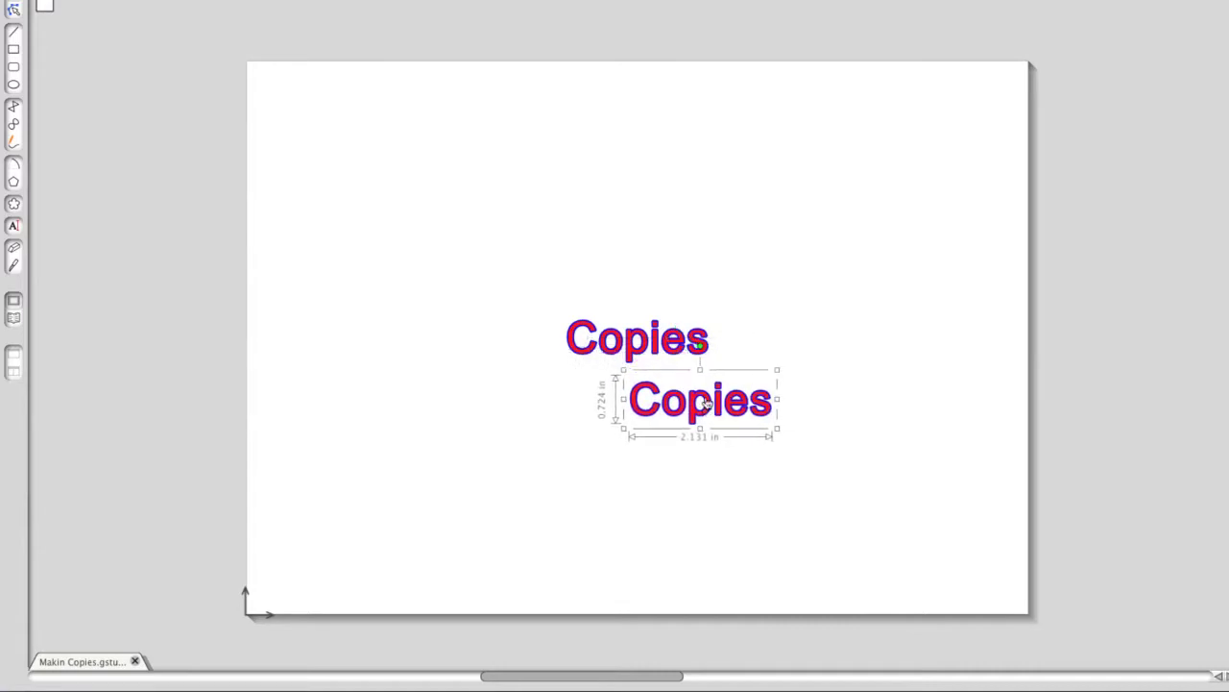
# Copy and paste the lower Copies text again, moving the new copy diagonally below it.
pyautogui.hotkey('ctrl', 'c')
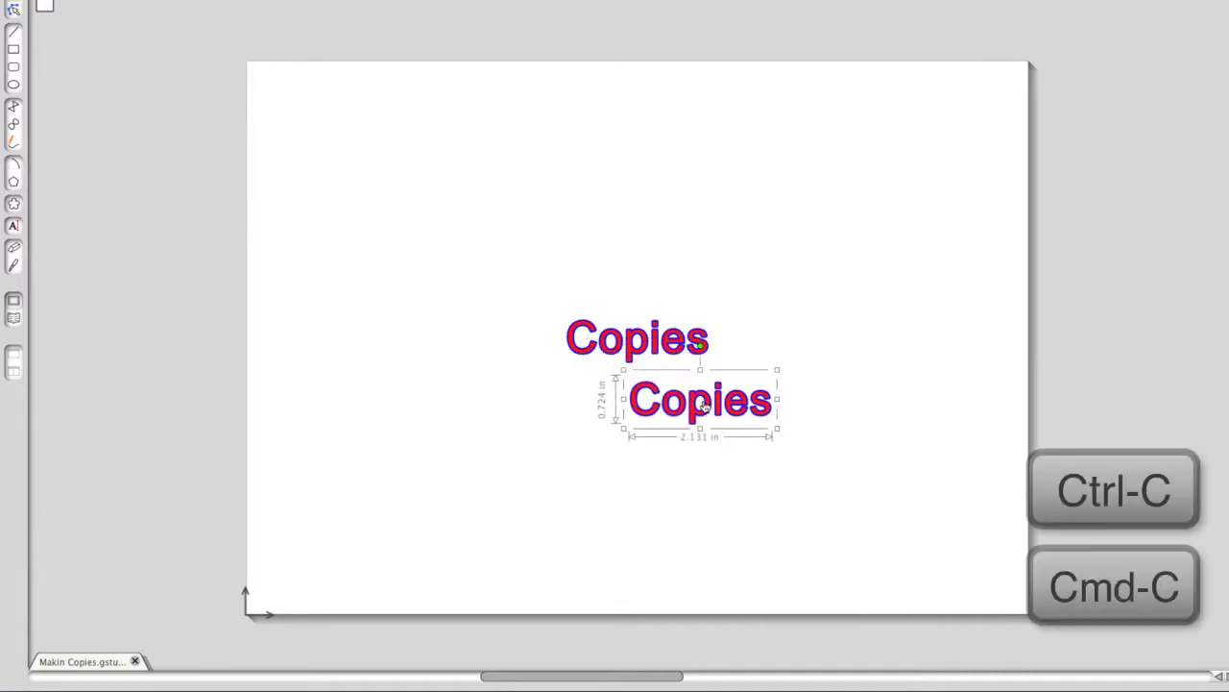
pyautogui.hotkey('ctrl', 'v')
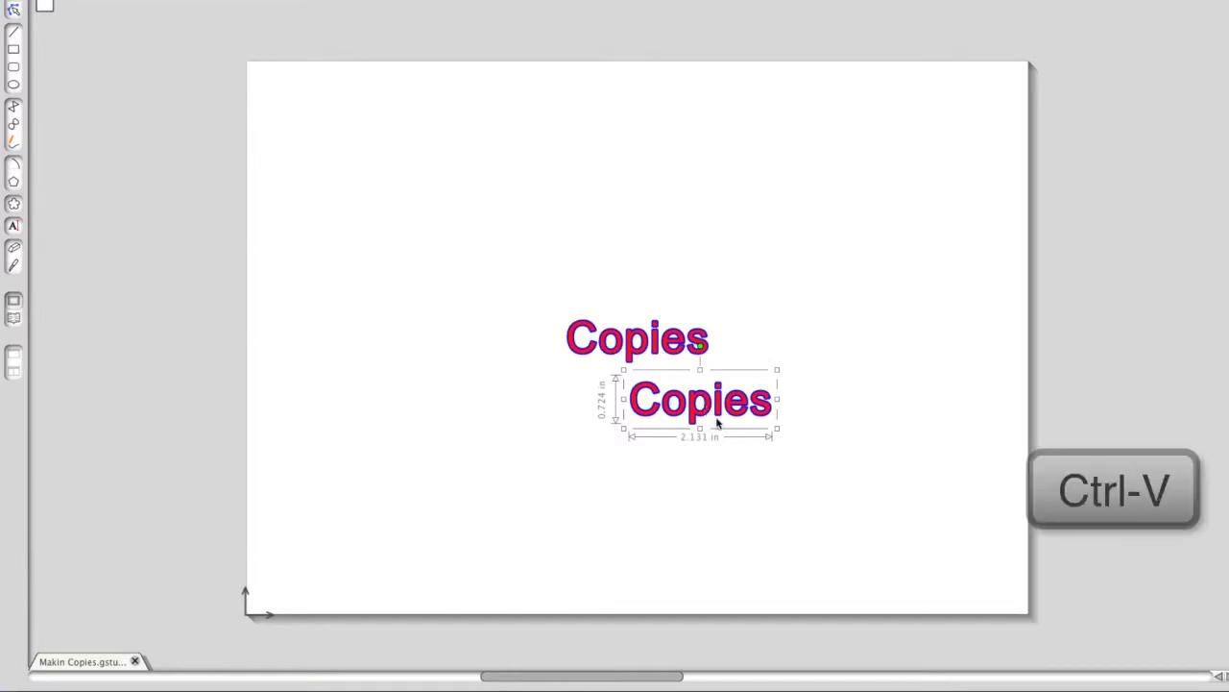
pyautogui.hotkey('ctrl', 'v')
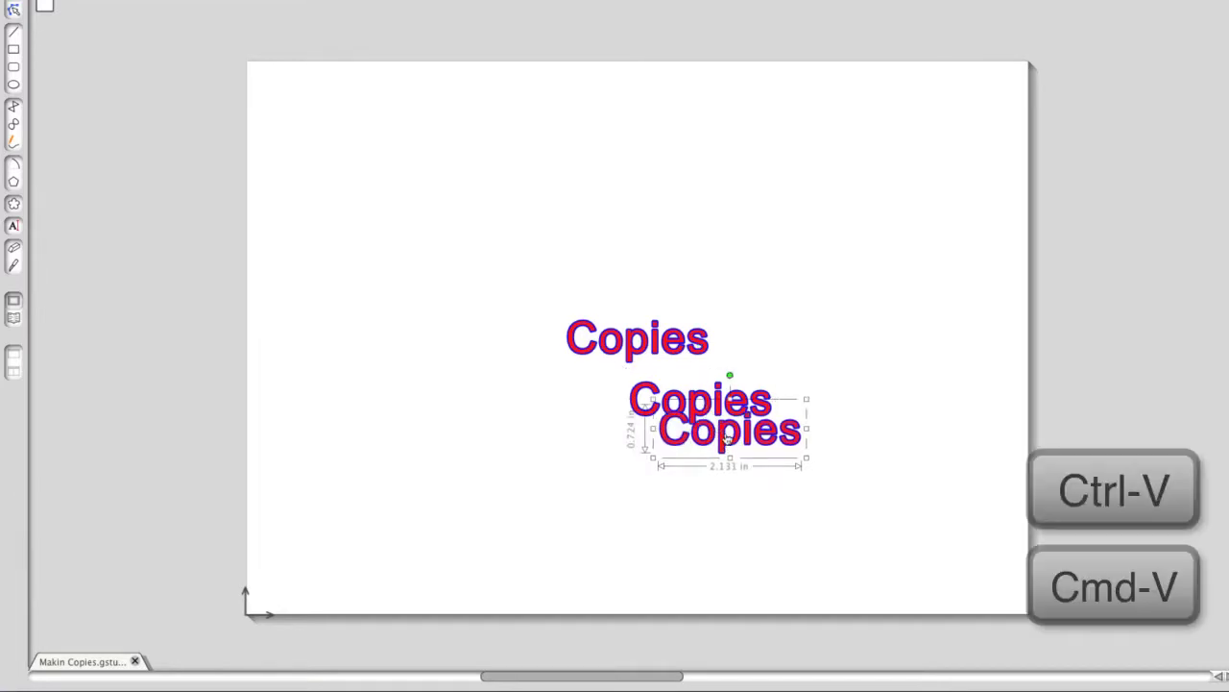
pyautogui.moveTo(727, 437); pyautogui.dragTo(758, 459)
pyautogui.click(908, 375)
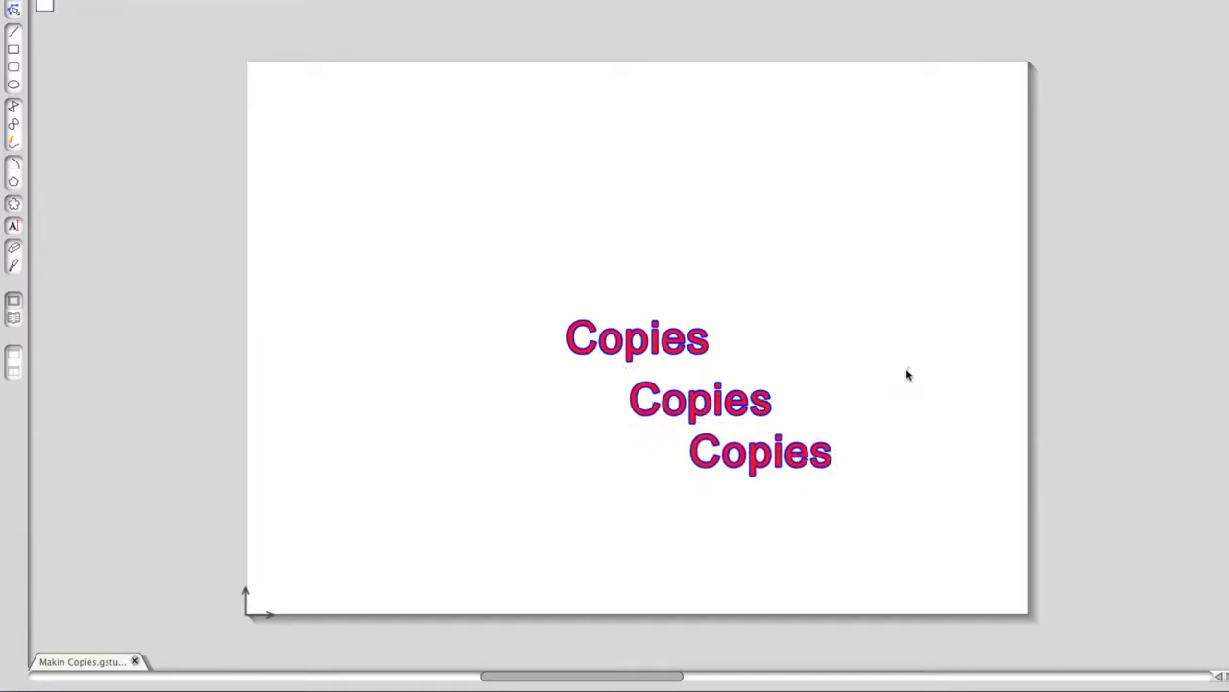
# Delete the two pasted copies below the original Copies text.
pyautogui.moveTo(907, 366); pyautogui.dragTo(543, 495)
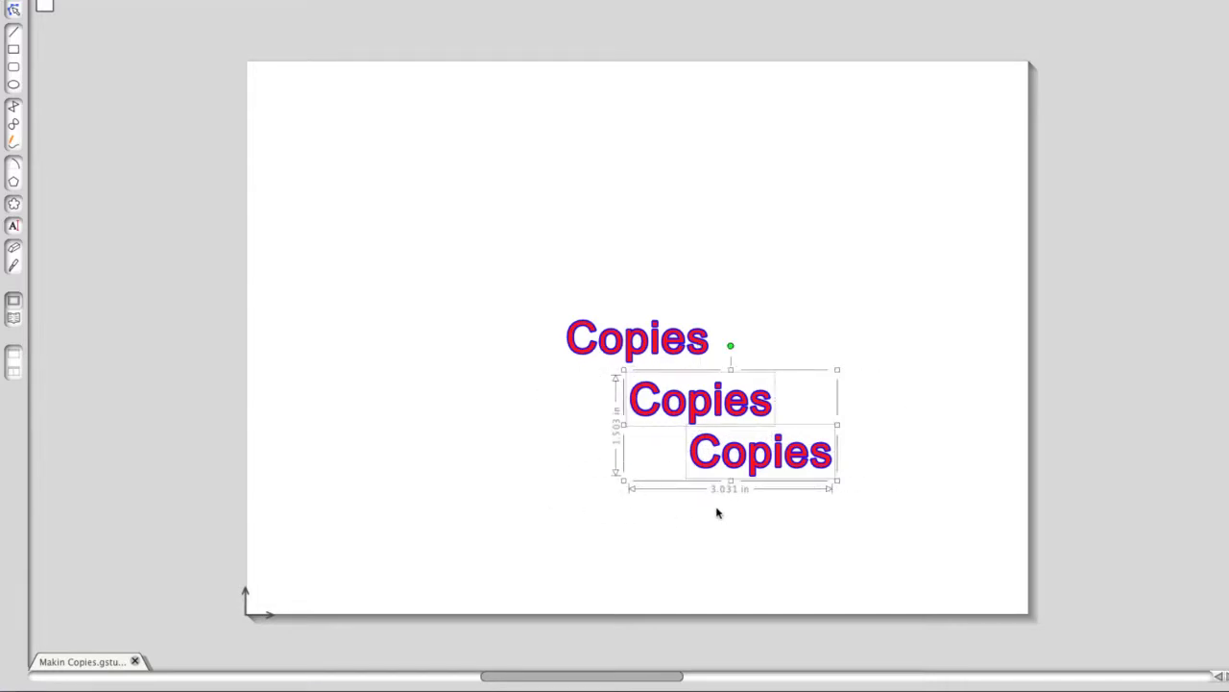
pyautogui.press('Delete')
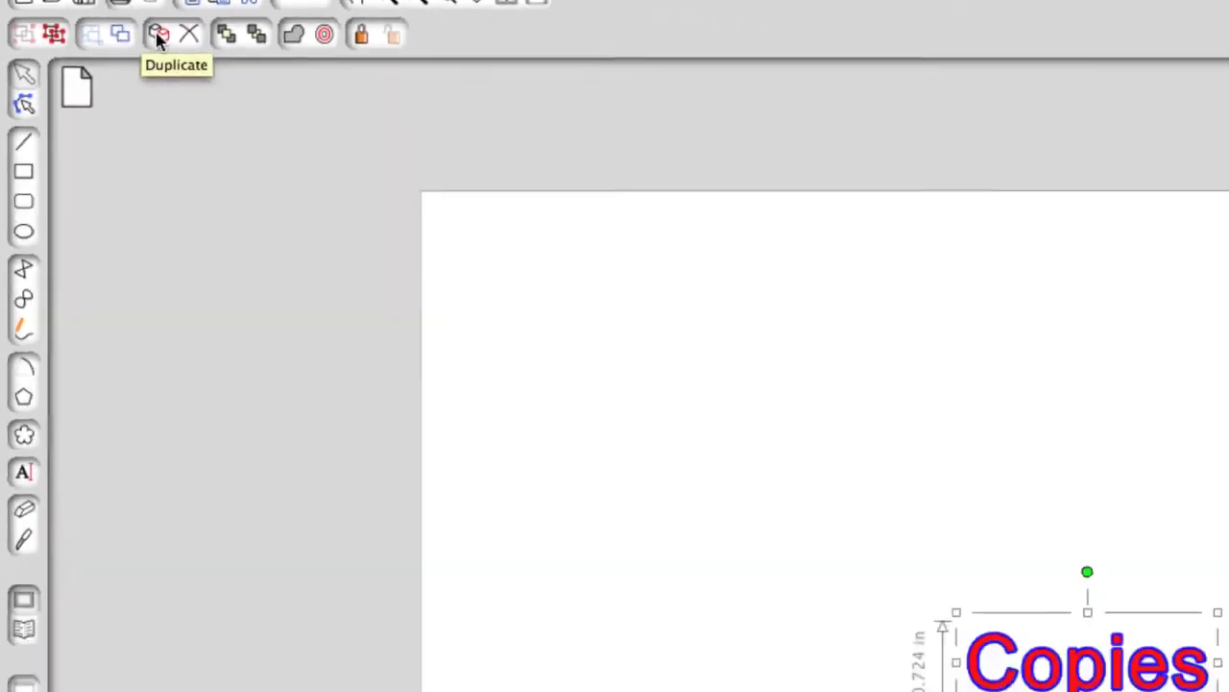
# Try the Duplicate command on the Copies text, moving the duplicate below the original before deleting it.
pyautogui.click(293, 177)
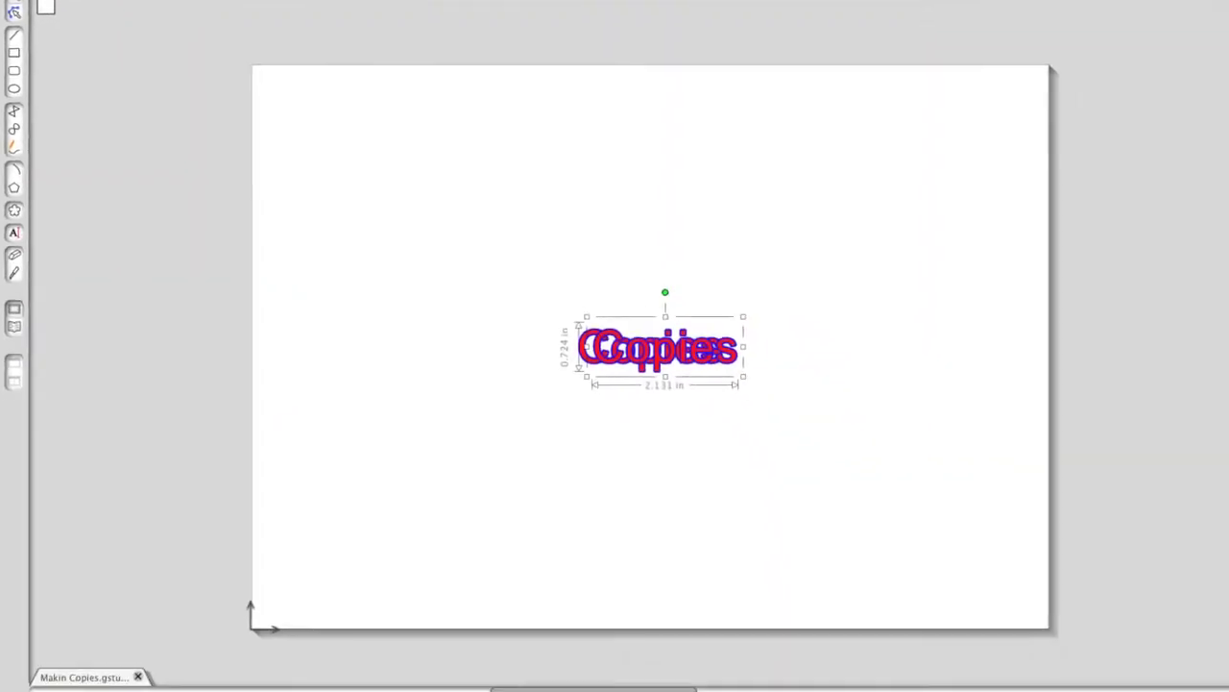
pyautogui.moveTo(705, 359); pyautogui.dragTo(727, 412)
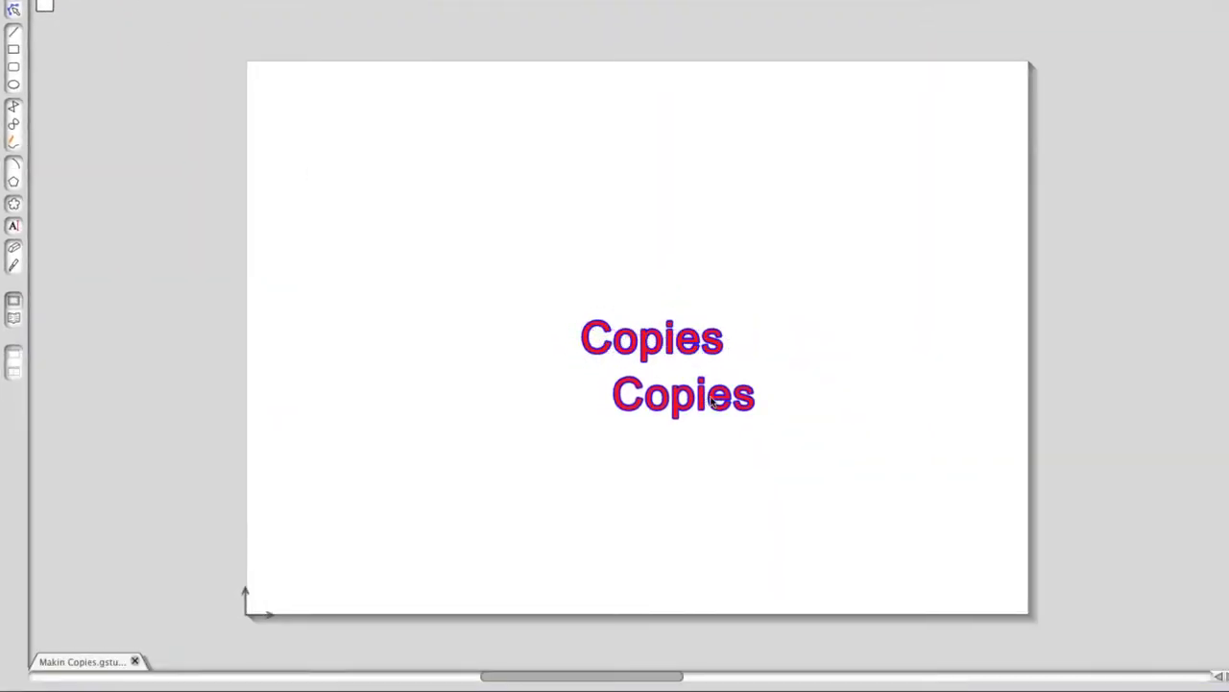
pyautogui.click(736, 403)
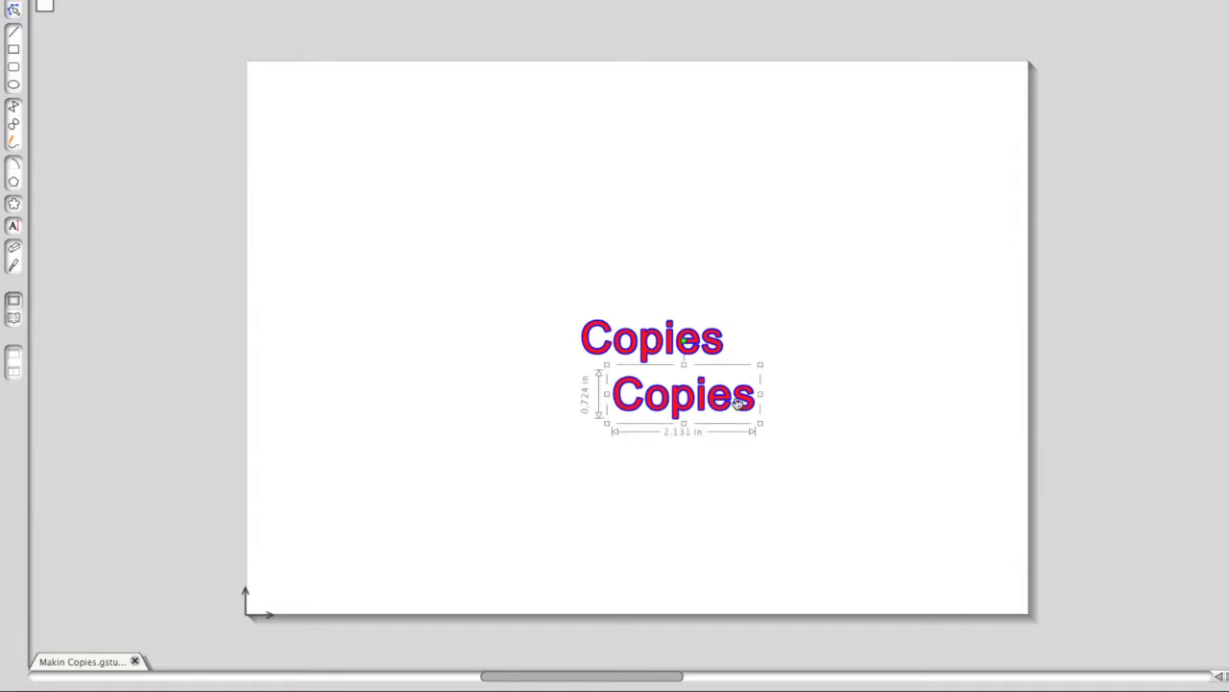
pyautogui.press('Delete')
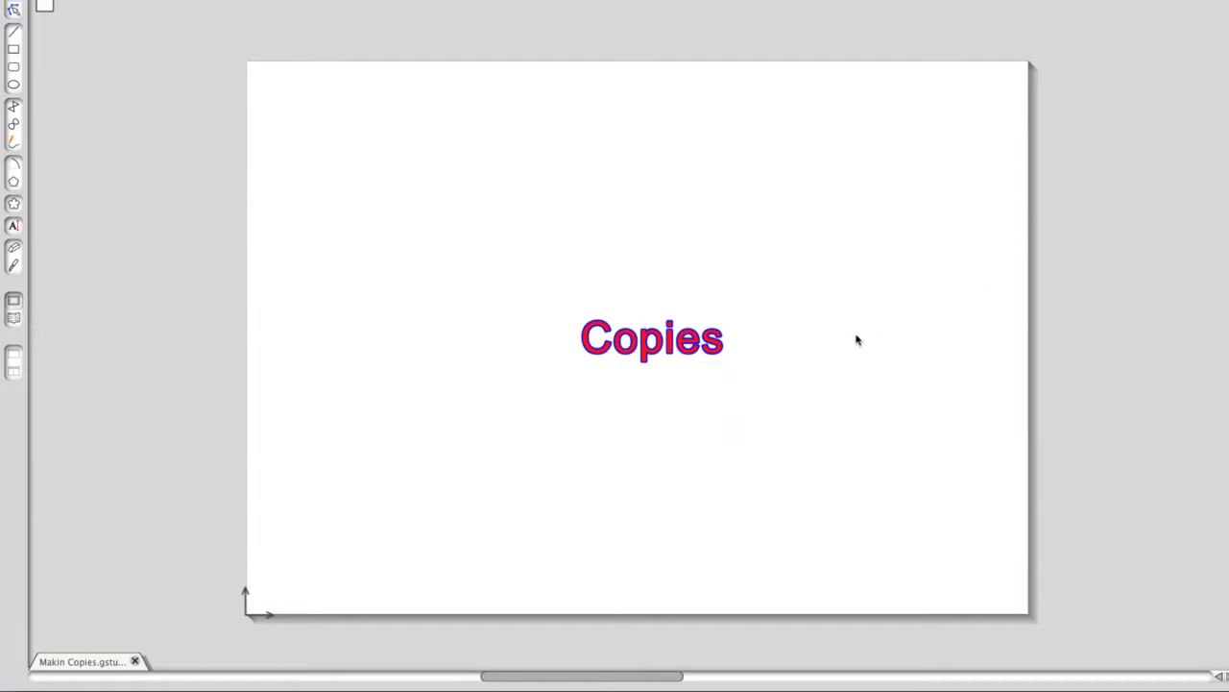
# Open the Replicate options for the Copies text and duplicate it to its left and right.
pyautogui.click(697, 352)
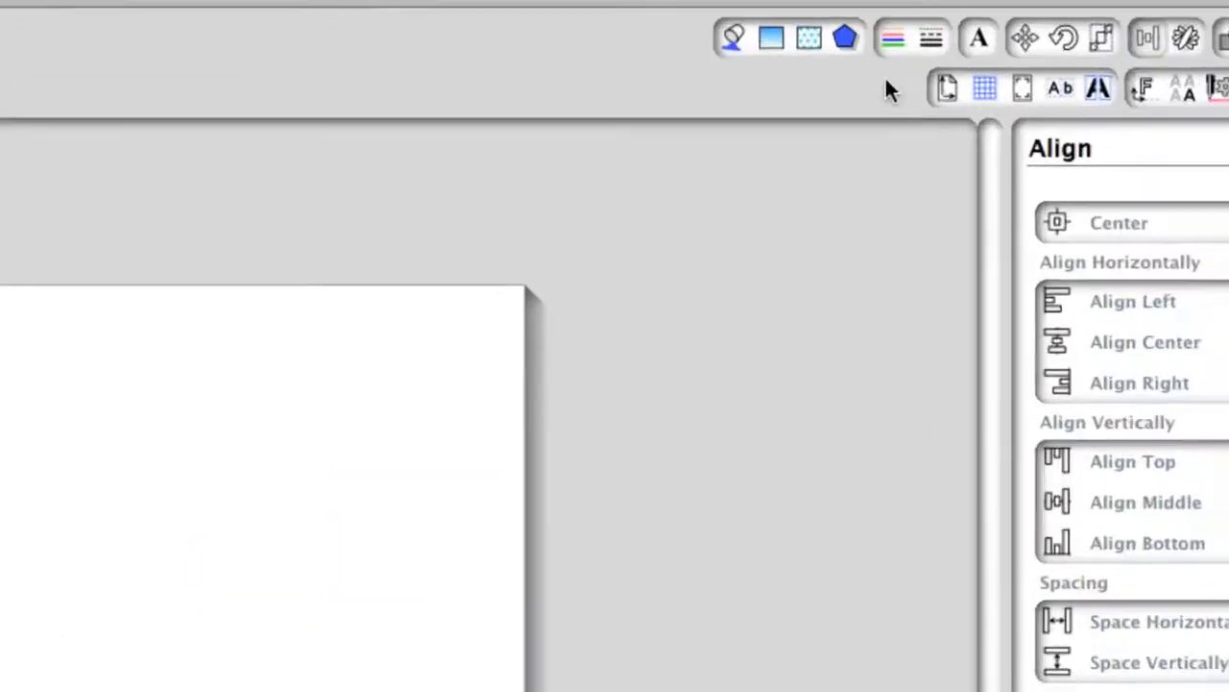
pyautogui.click(1186, 39)
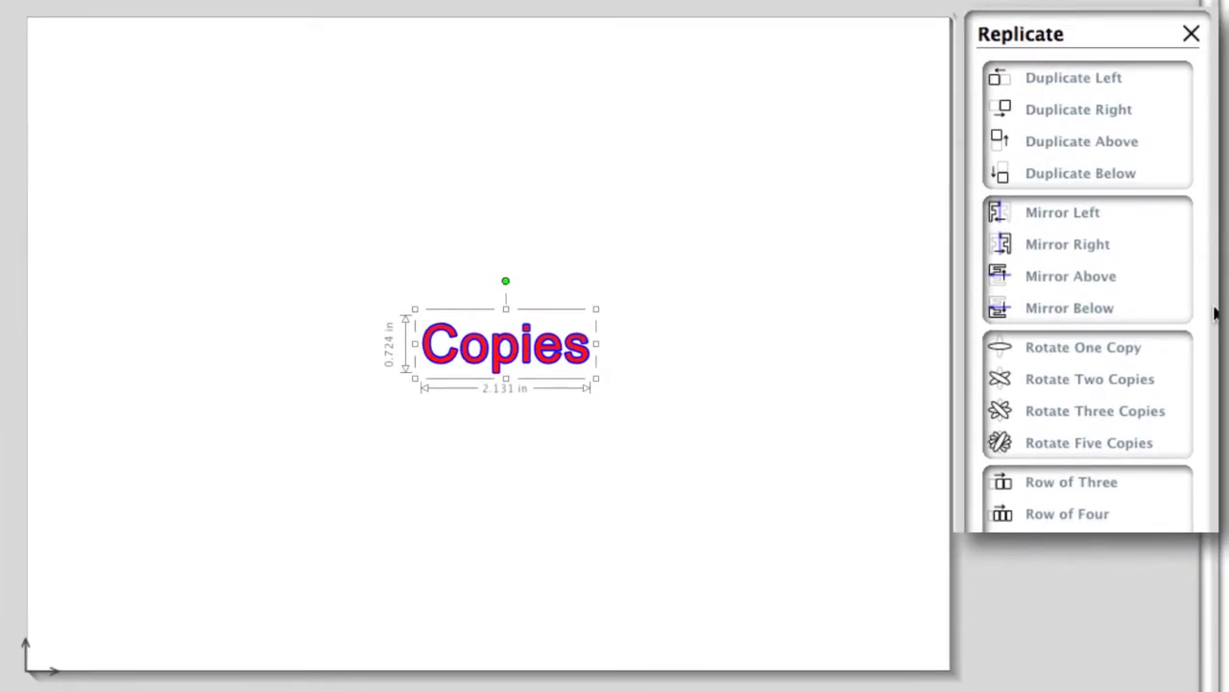
pyautogui.click(1071, 78)
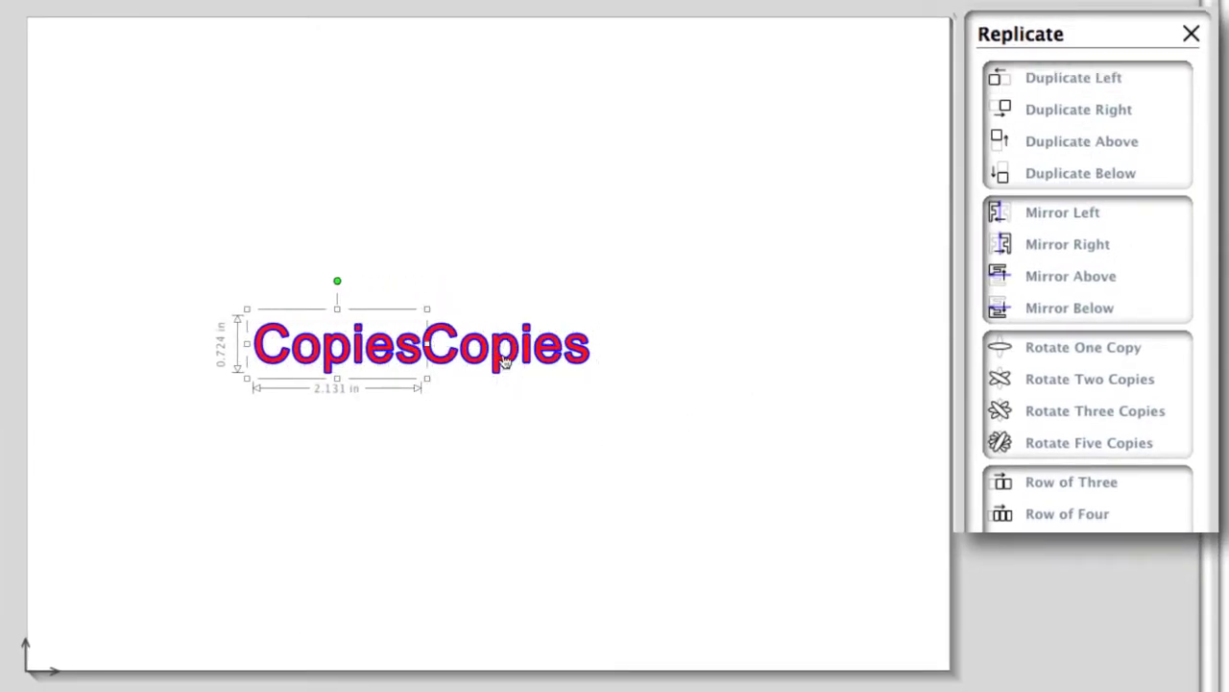
pyautogui.click(538, 354)
pyautogui.click(1058, 111)
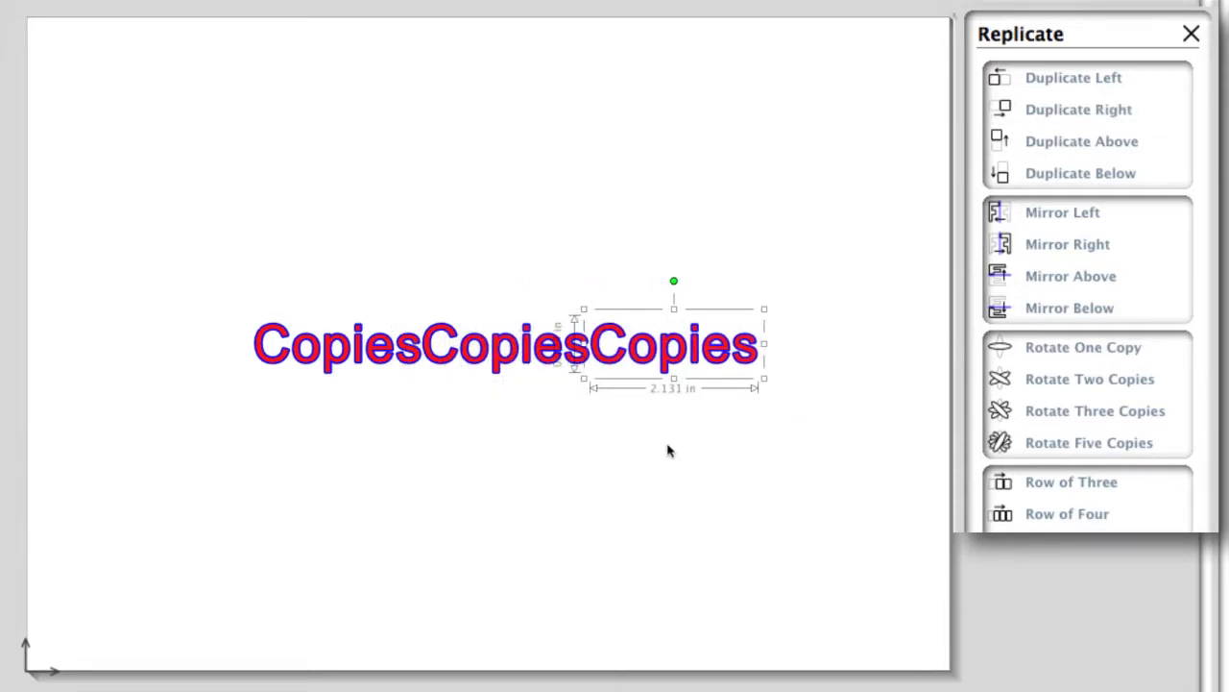
# Duplicate the middle Copies text above and below itself.
pyautogui.click(539, 357)
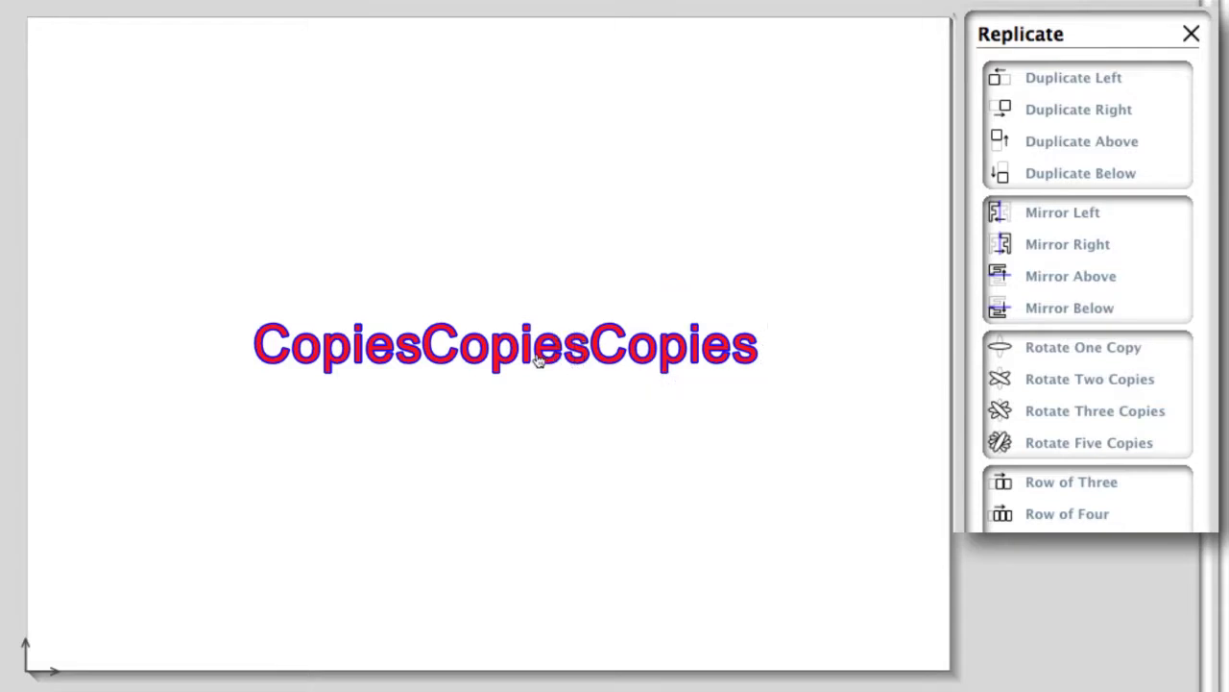
pyautogui.click(538, 357)
pyautogui.click(1066, 146)
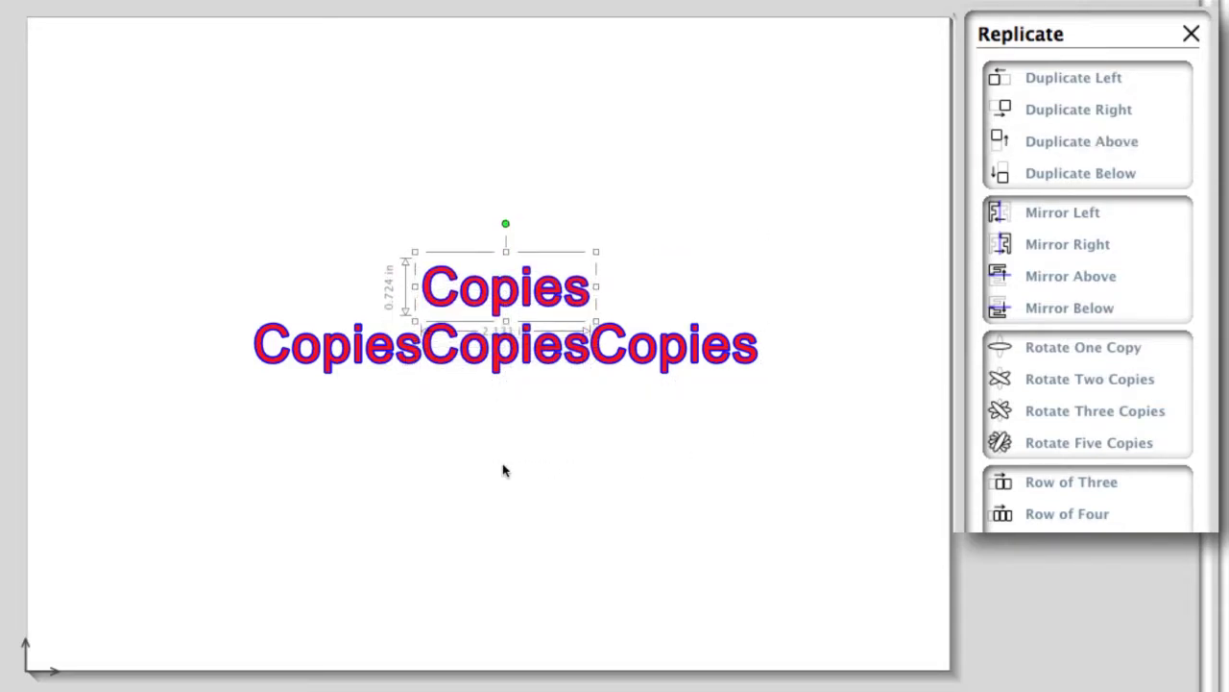
pyautogui.click(513, 346)
pyautogui.click(1035, 179)
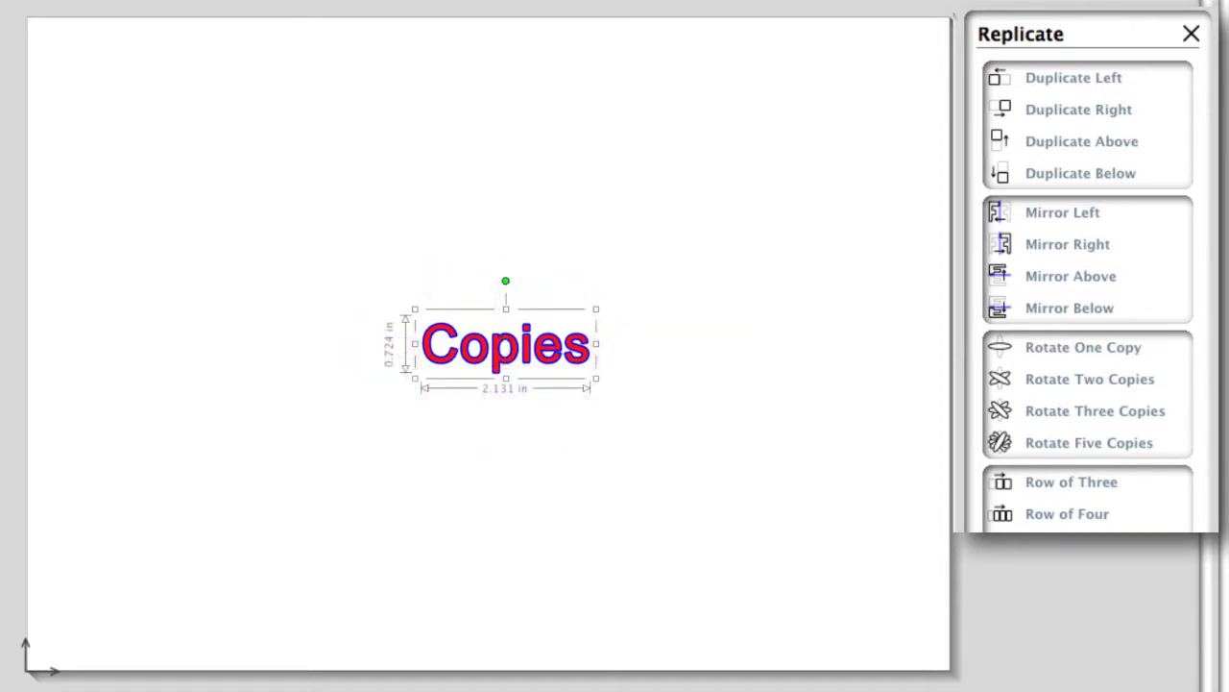
# Mirror the Copies text to its left, right, above and below.
pyautogui.click(1072, 212)
pyautogui.click(1019, 242)
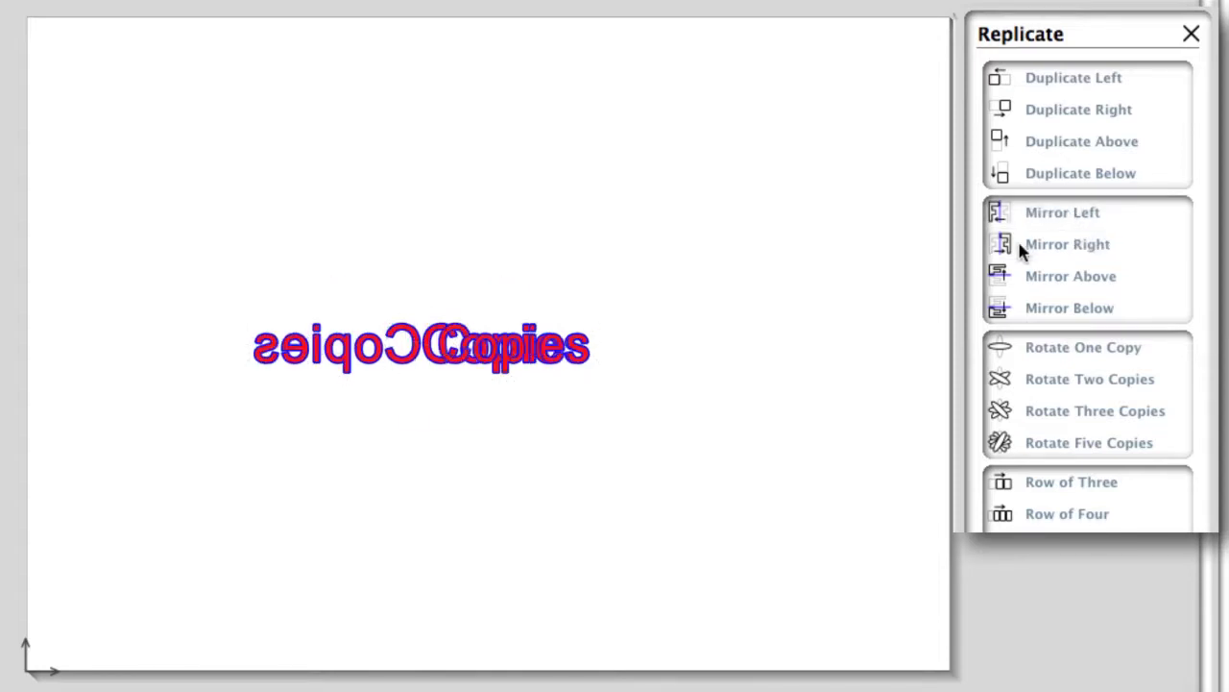
pyautogui.click(1028, 275)
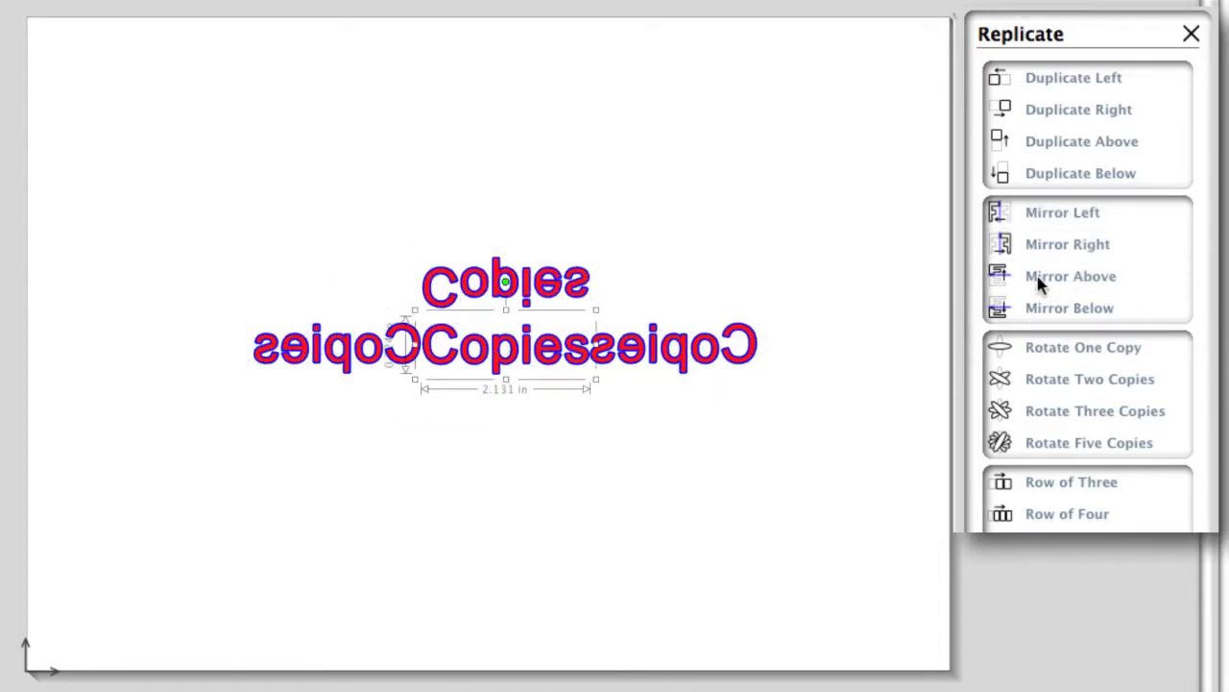
pyautogui.click(1019, 308)
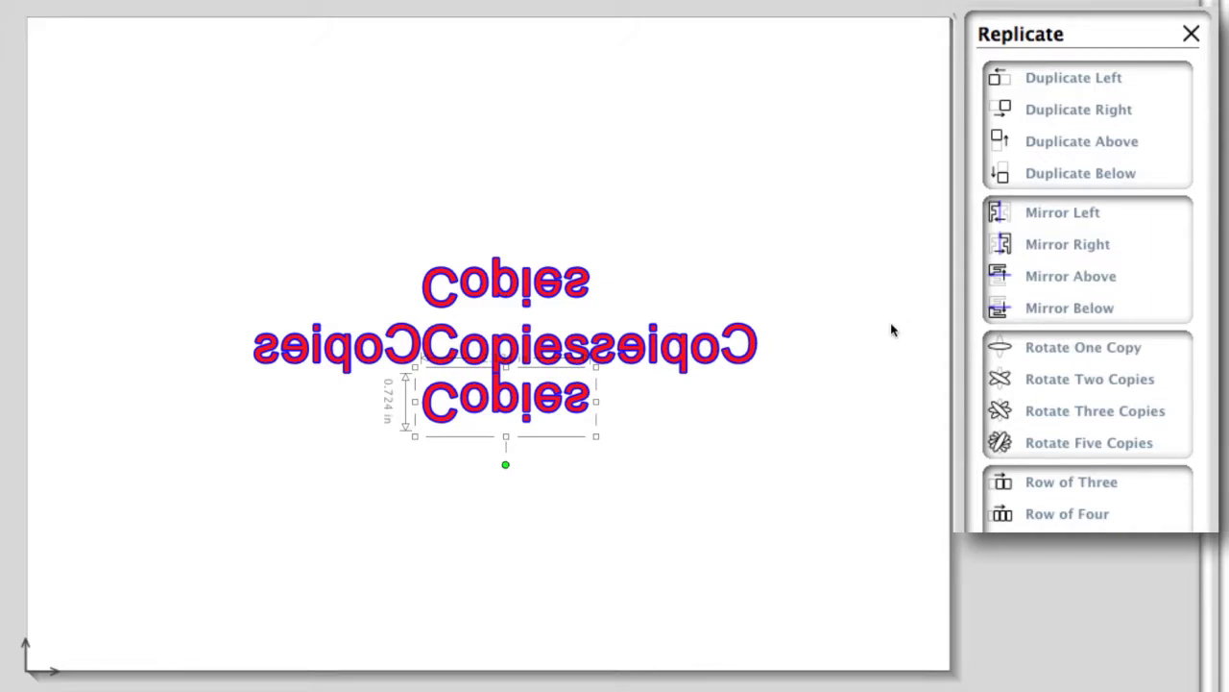
# Undo all four mirrored copies, leaving only the original Copies text.
pyautogui.hotkey('ctrl', 'z')
pyautogui.hotkey('ctrl', 'z')
pyautogui.hotkey('ctrl', 'z')
pyautogui.hotkey('ctrl', 'z')
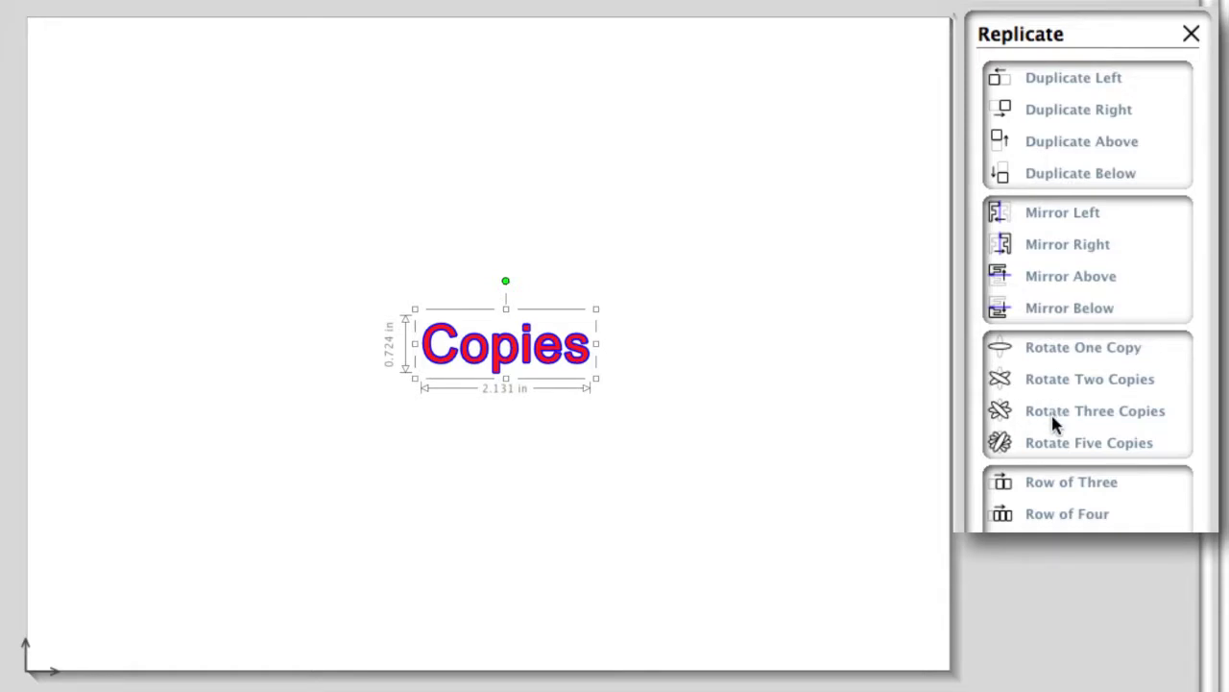
# Try Rotate One Copy and Rotate Two Copies on the Copies text, undoing each result.
pyautogui.click(1101, 355)
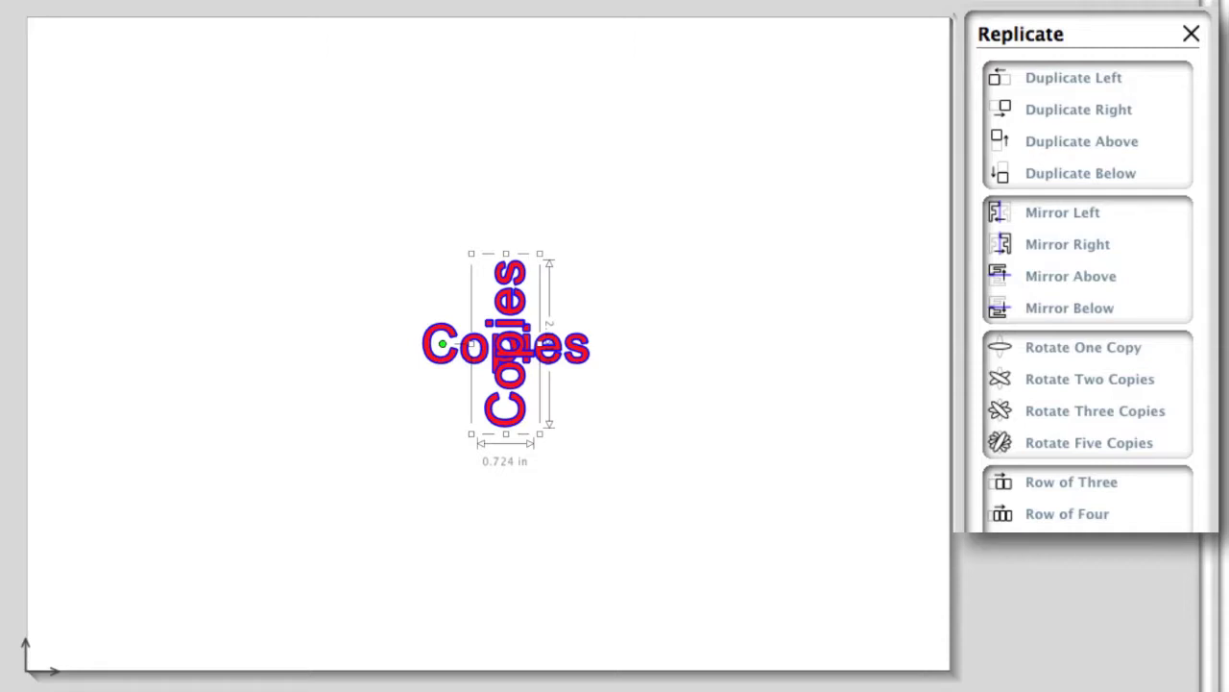
pyautogui.press('super+z')
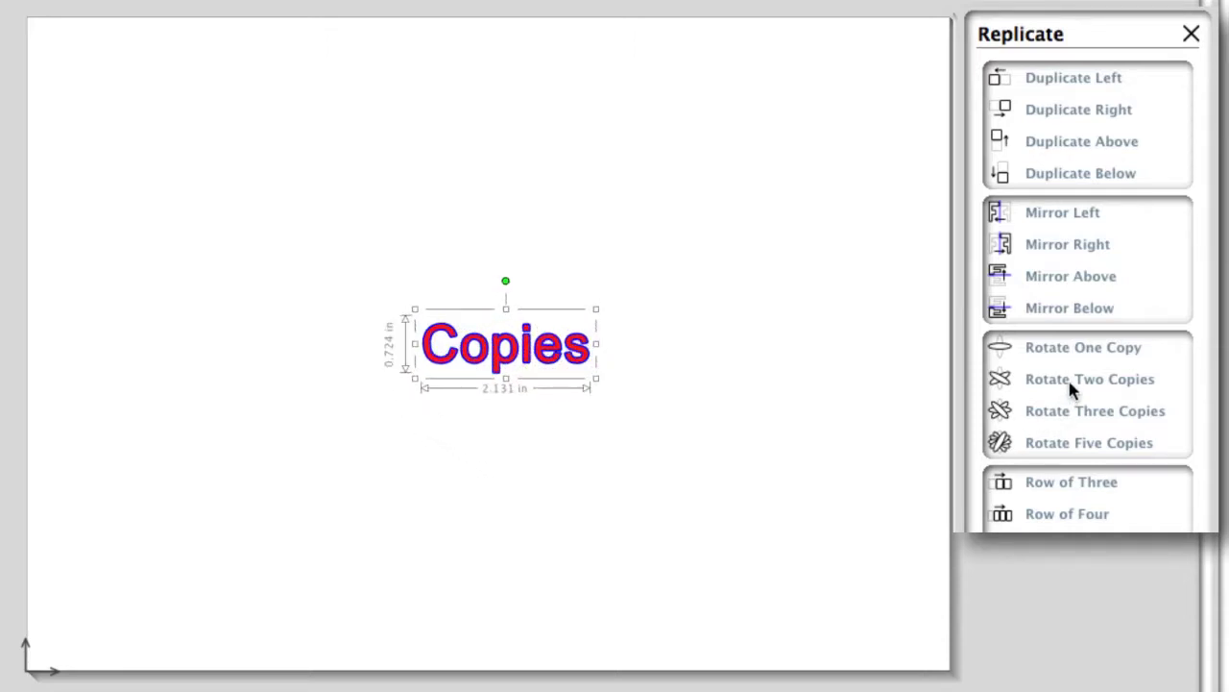
pyautogui.click(1068, 378)
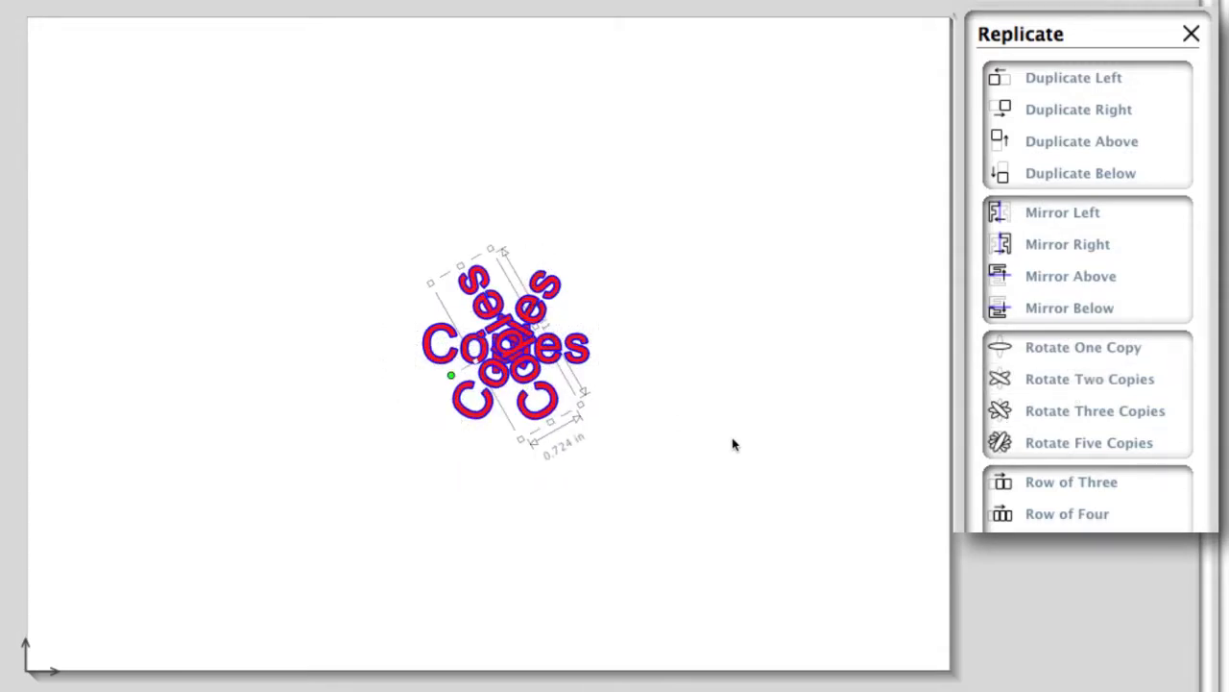
pyautogui.hotkey('ctrl', 'z')
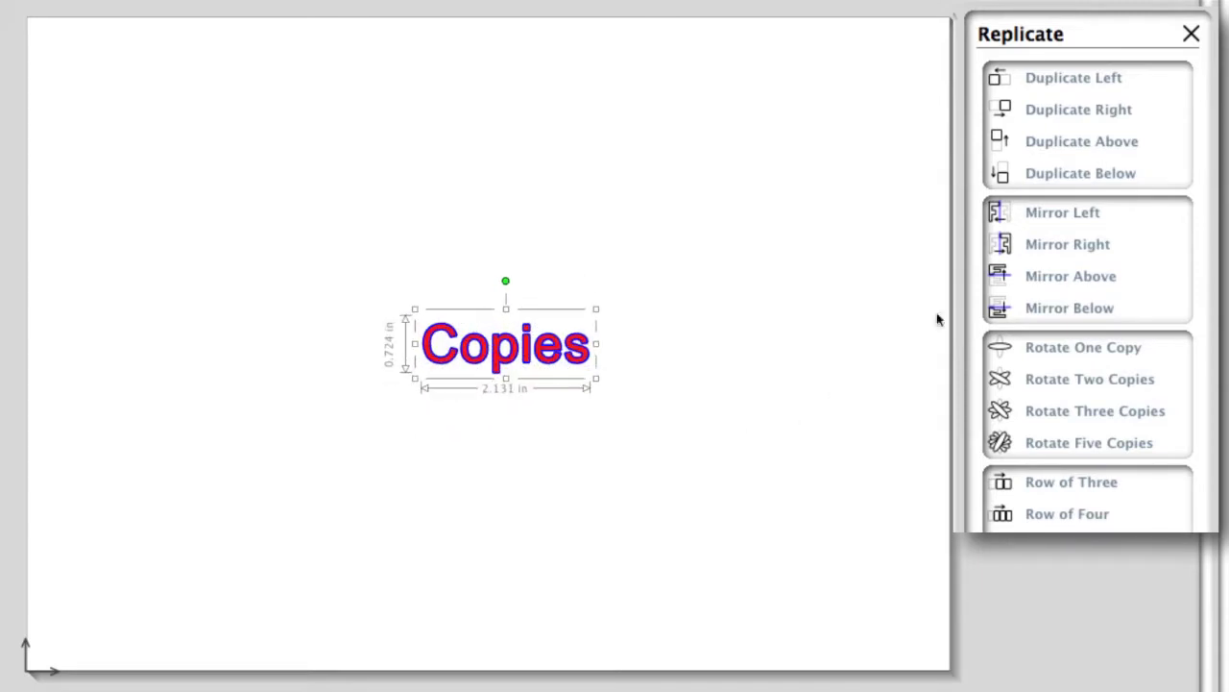
# Try Rotate Three Copies and Rotate Five Copies on the Copies text, undoing each result.
pyautogui.click(1044, 413)
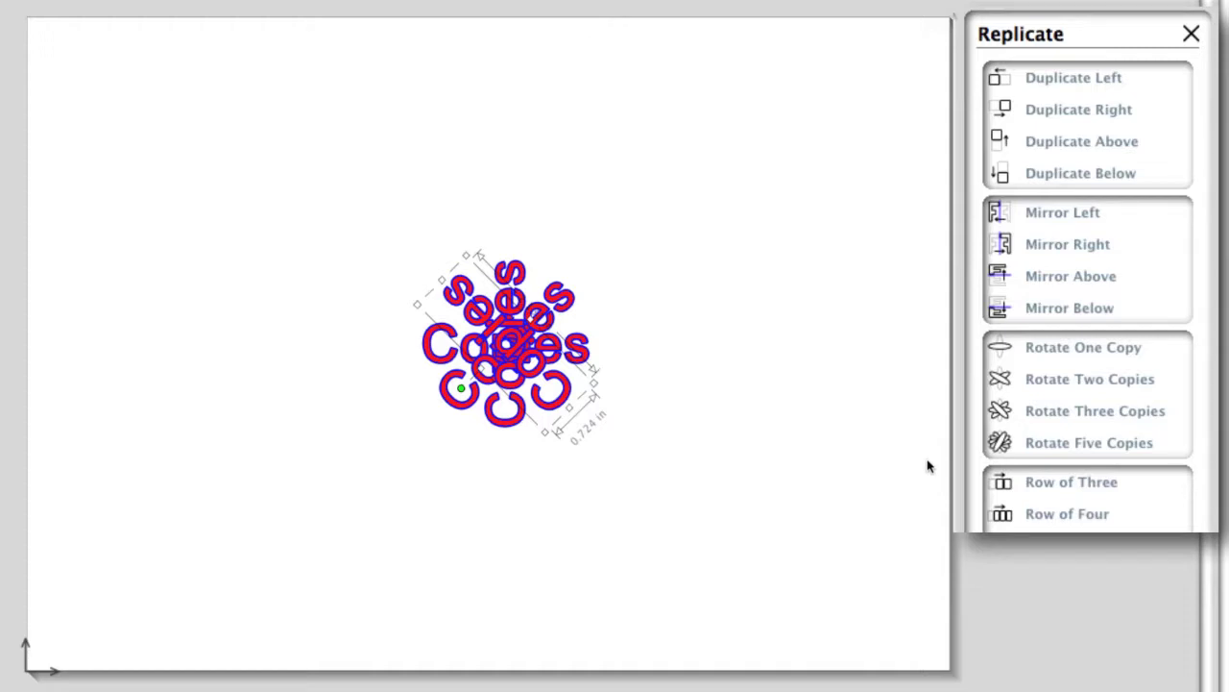
pyautogui.hotkey('ctrl', 'z')
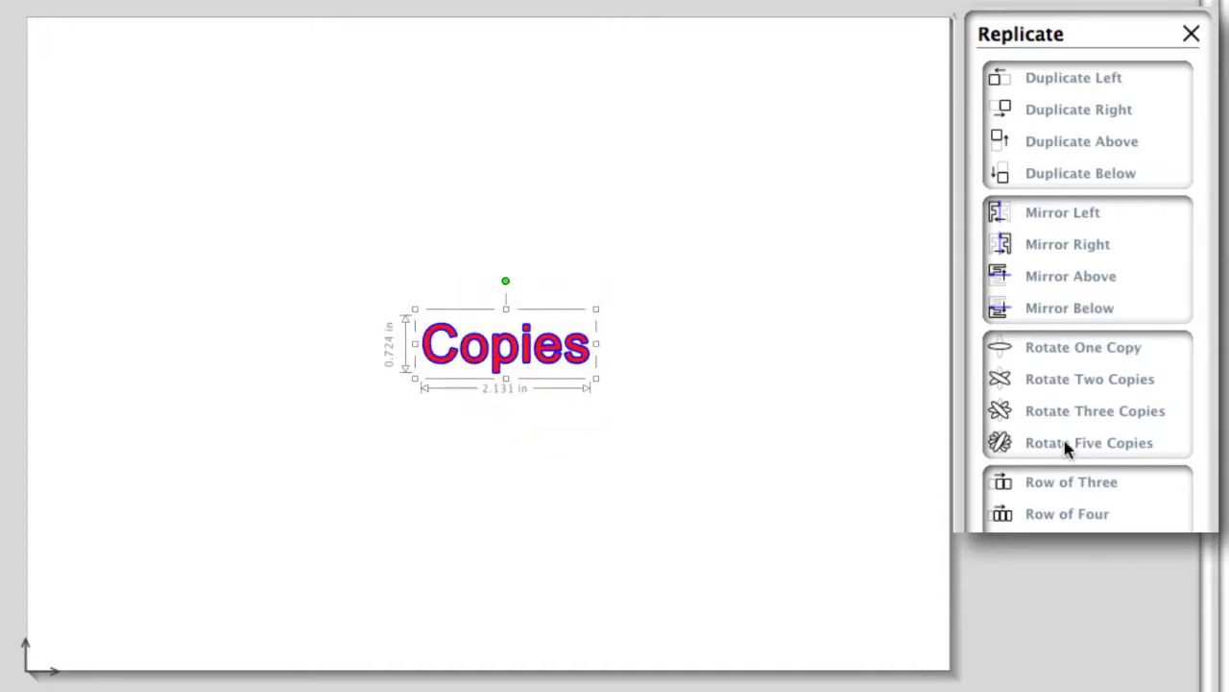
pyautogui.click(1066, 444)
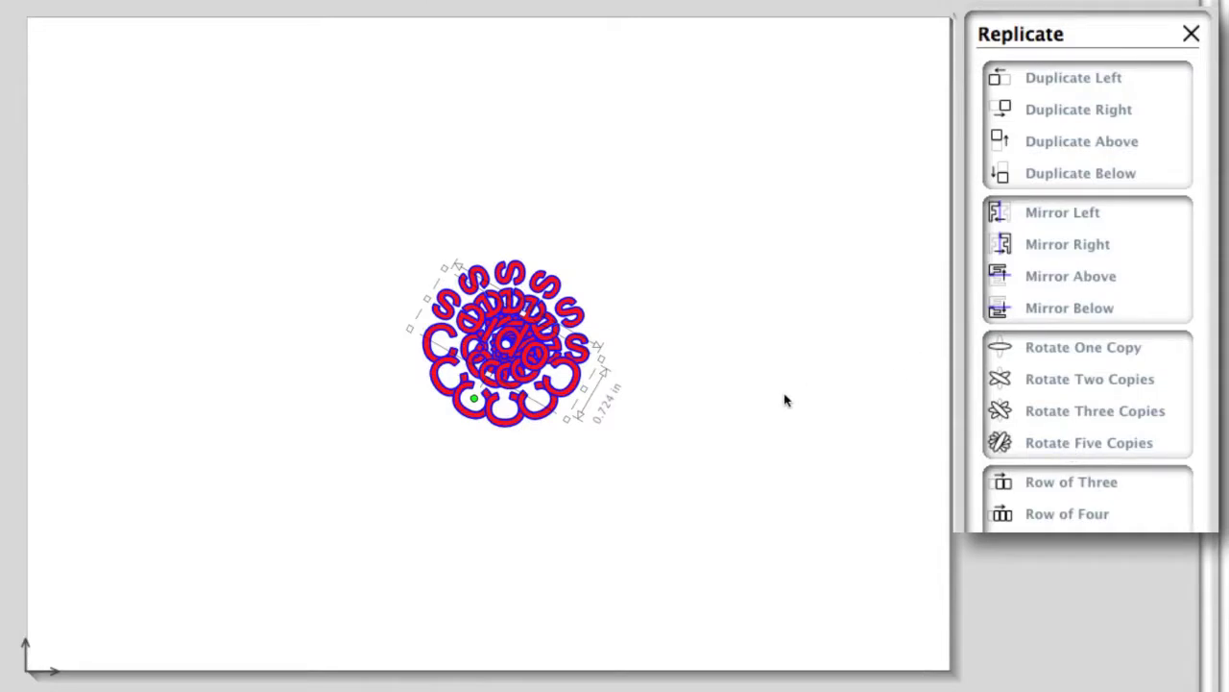
pyautogui.hotkey('ctrl', 'z')
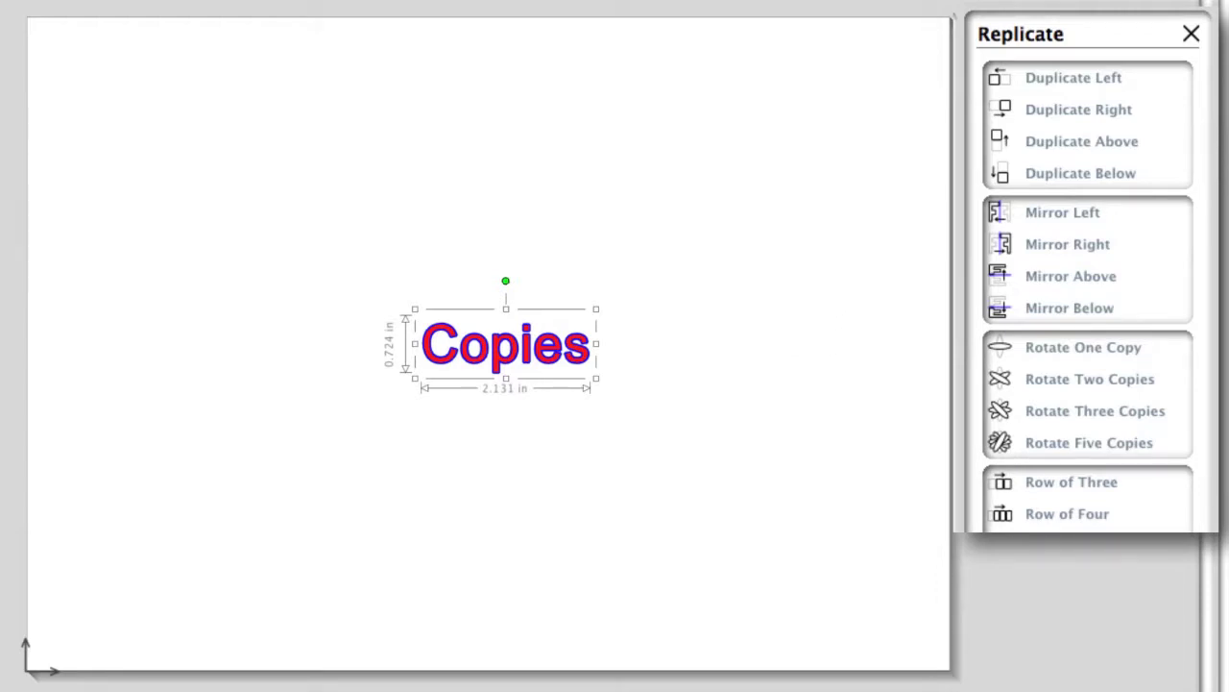
# Move the Copies text to the page's upper left, replicate it as a Row of Three, and extend its first two copies into columns.
pyautogui.moveTo(497, 355); pyautogui.dragTo(254, 181)
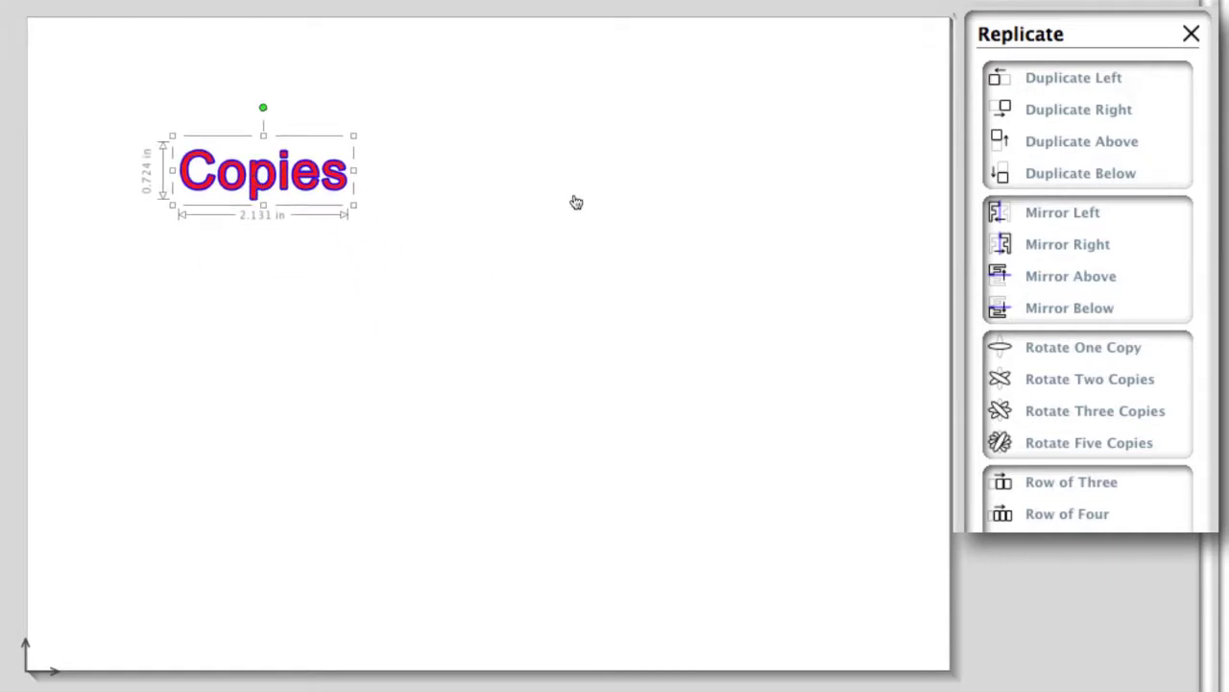
pyautogui.click(1033, 482)
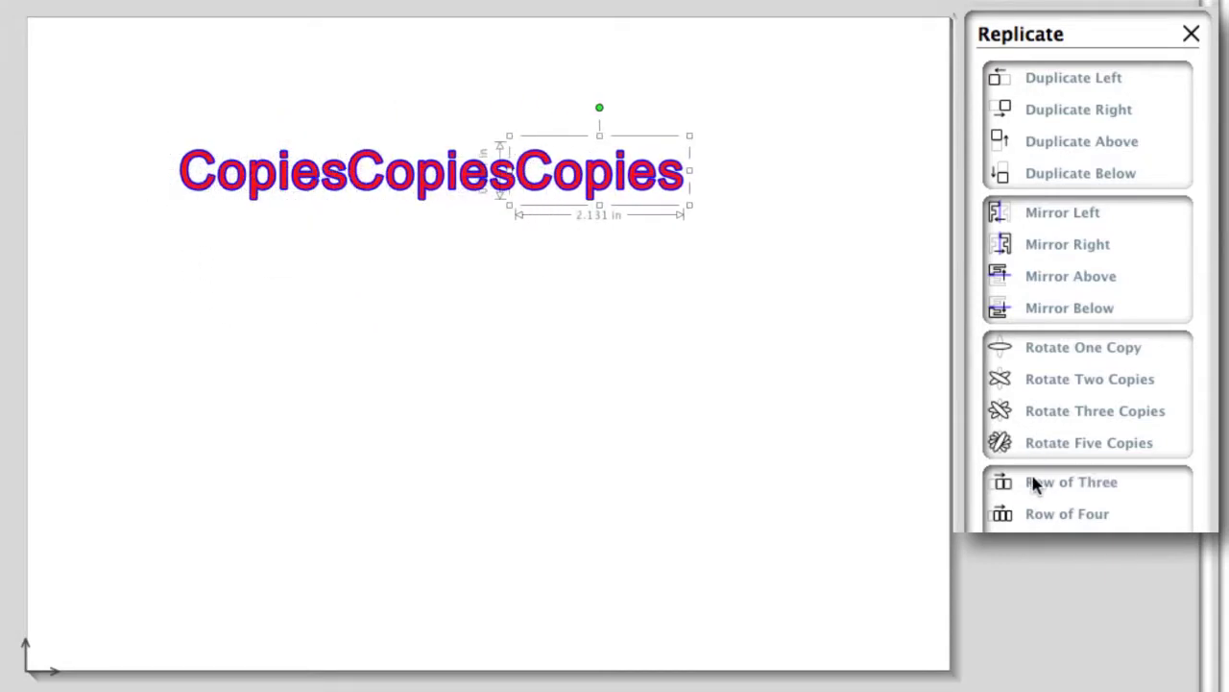
pyautogui.click(286, 182)
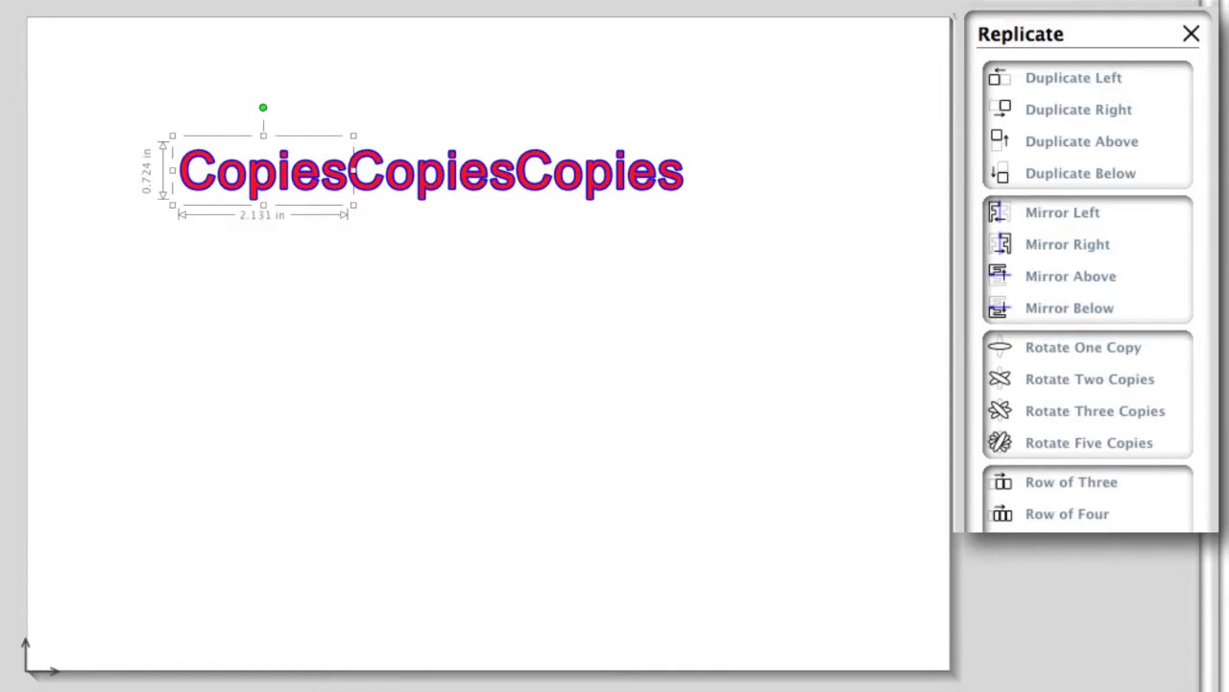
pyautogui.click(442, 189)
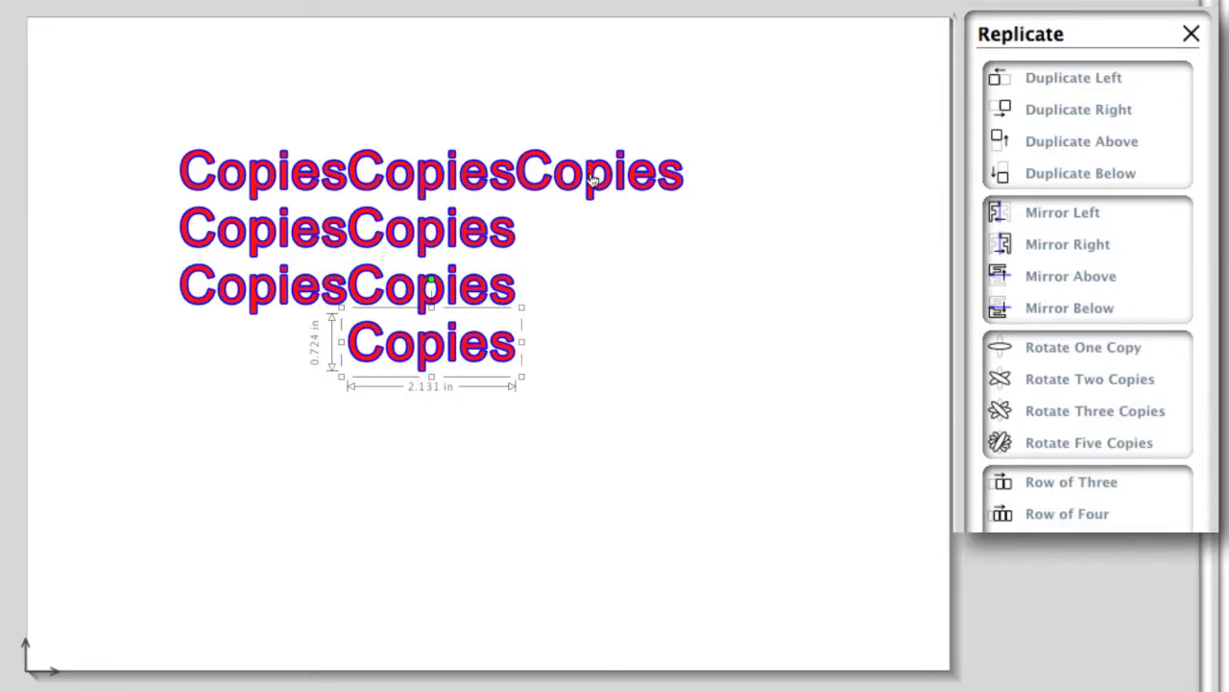
# Undo the columns, the row and the move so the single Copies text is back at the page centre.
pyautogui.press('super+z')
pyautogui.press('super+z')
pyautogui.press('super+z')
pyautogui.press('super+z')
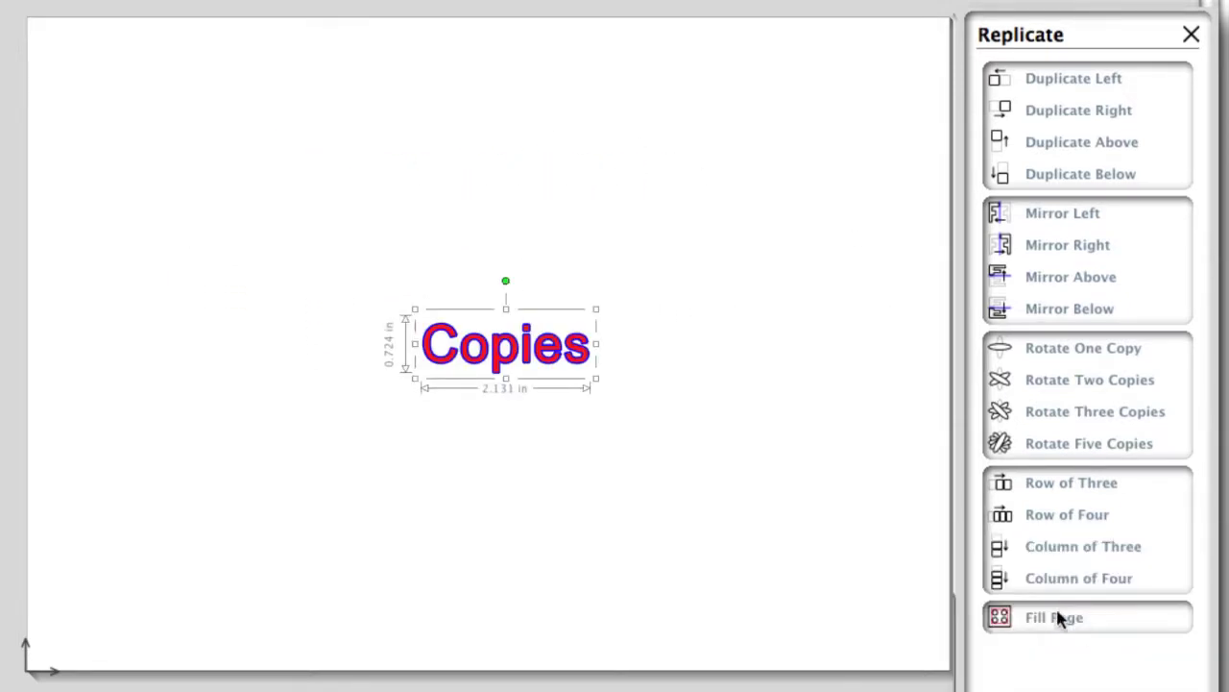
# Try Fill Page on the Copies text, undo it, and open the advanced Replicate options.
pyautogui.click(1060, 617)
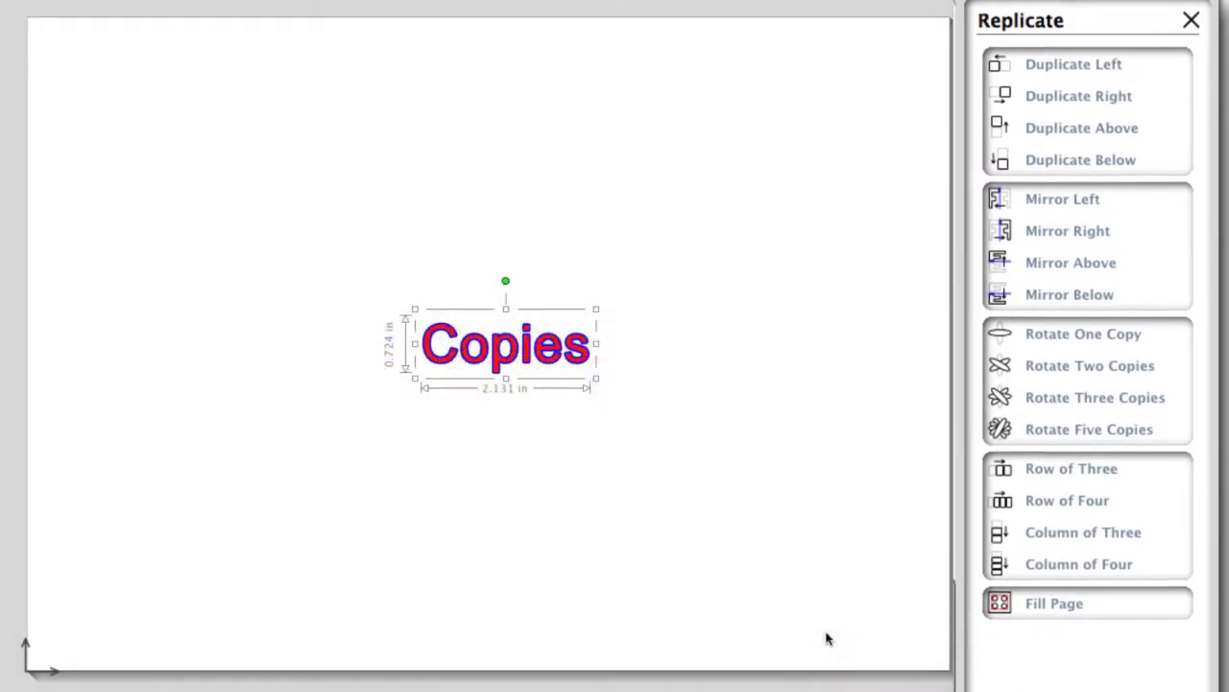
pyautogui.scroll(-10, 1008, 615)
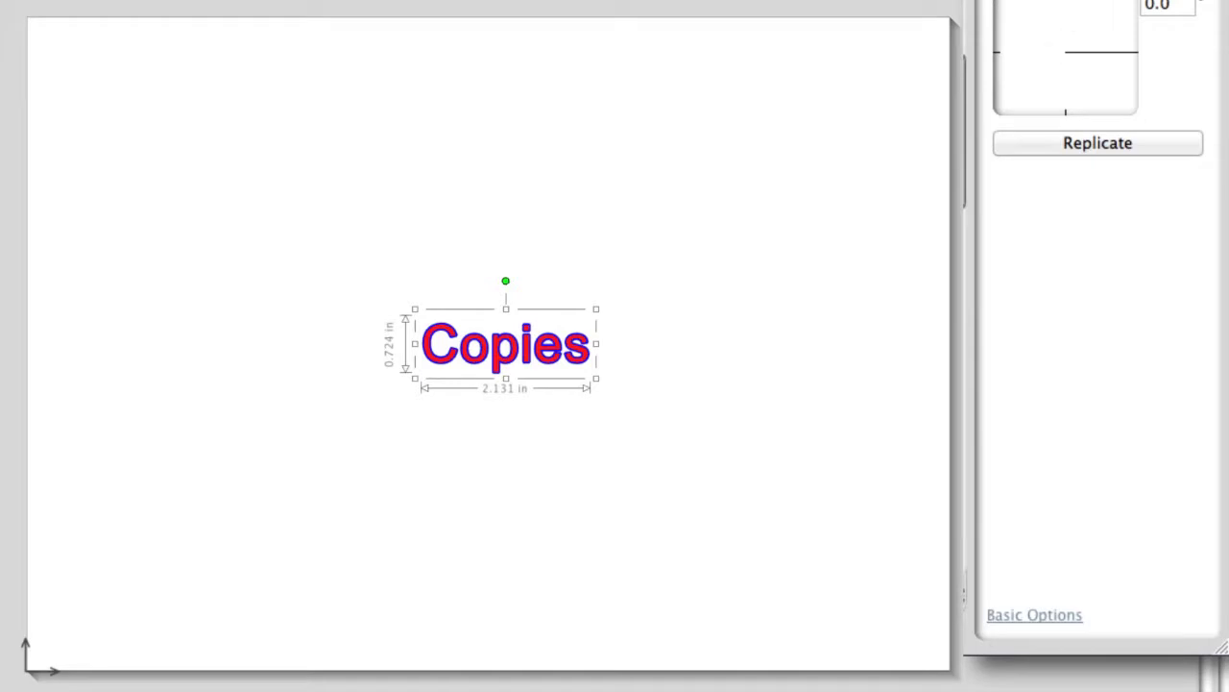
pyautogui.scroll(10, 1005, 115)
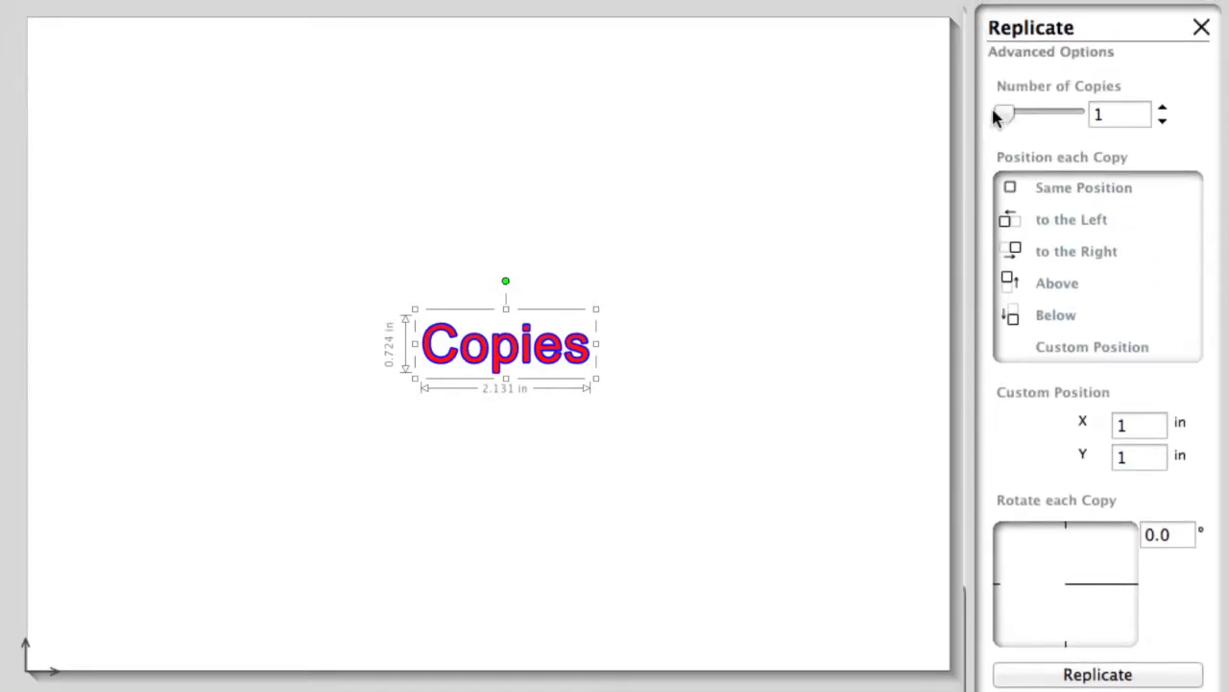
# Replicate four copies of the Copies text rotated -45° each, and repeat the replication with each copy positioned to the left.
pyautogui.moveTo(1001, 115); pyautogui.dragTo(1024, 118)
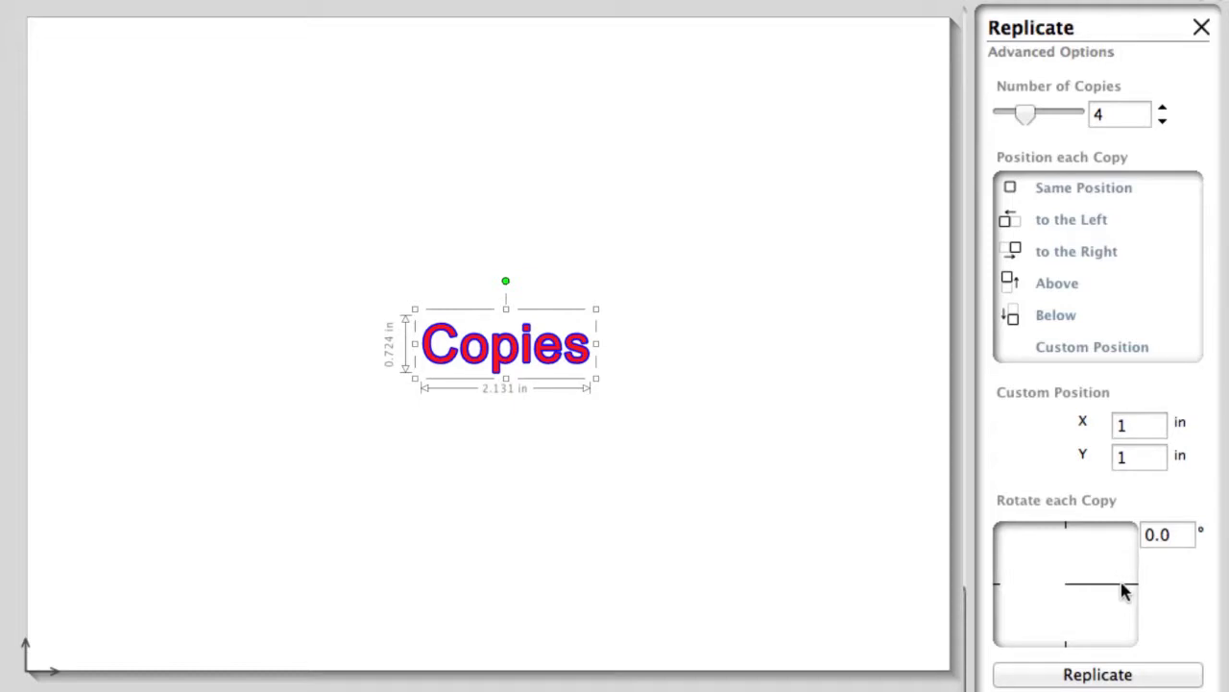
pyautogui.moveTo(1122, 582); pyautogui.dragTo(1117, 536)
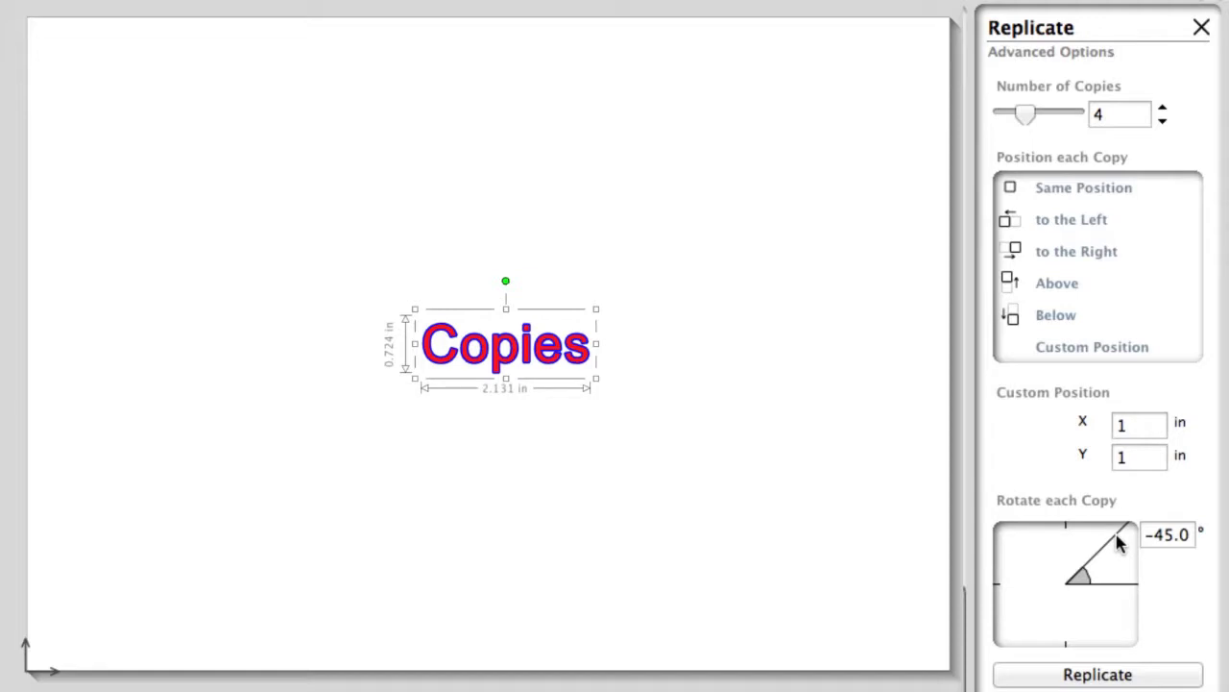
pyautogui.click(1098, 675)
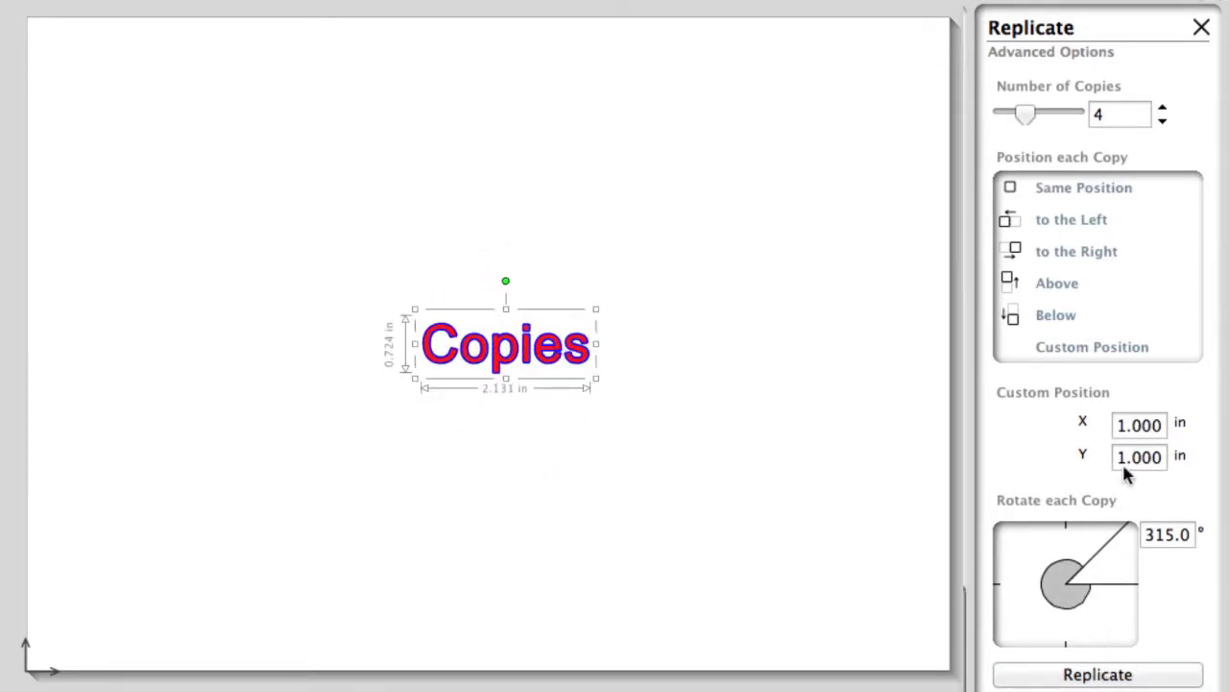
pyautogui.click(1068, 219)
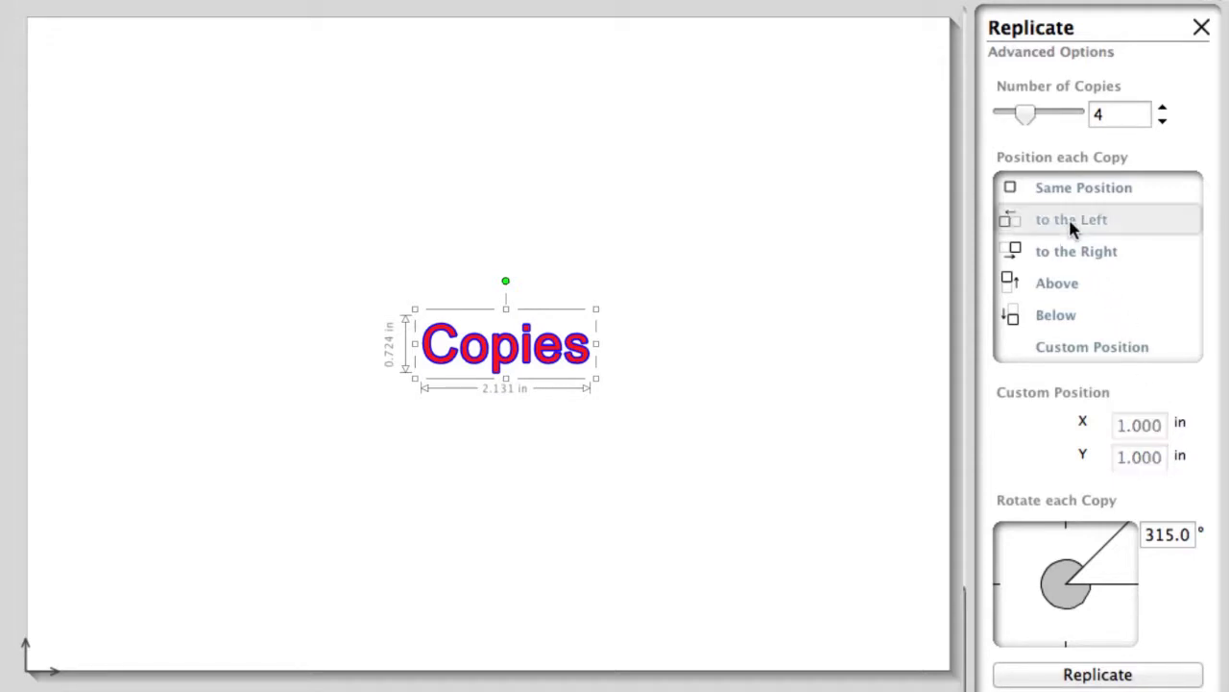
pyautogui.click(1101, 674)
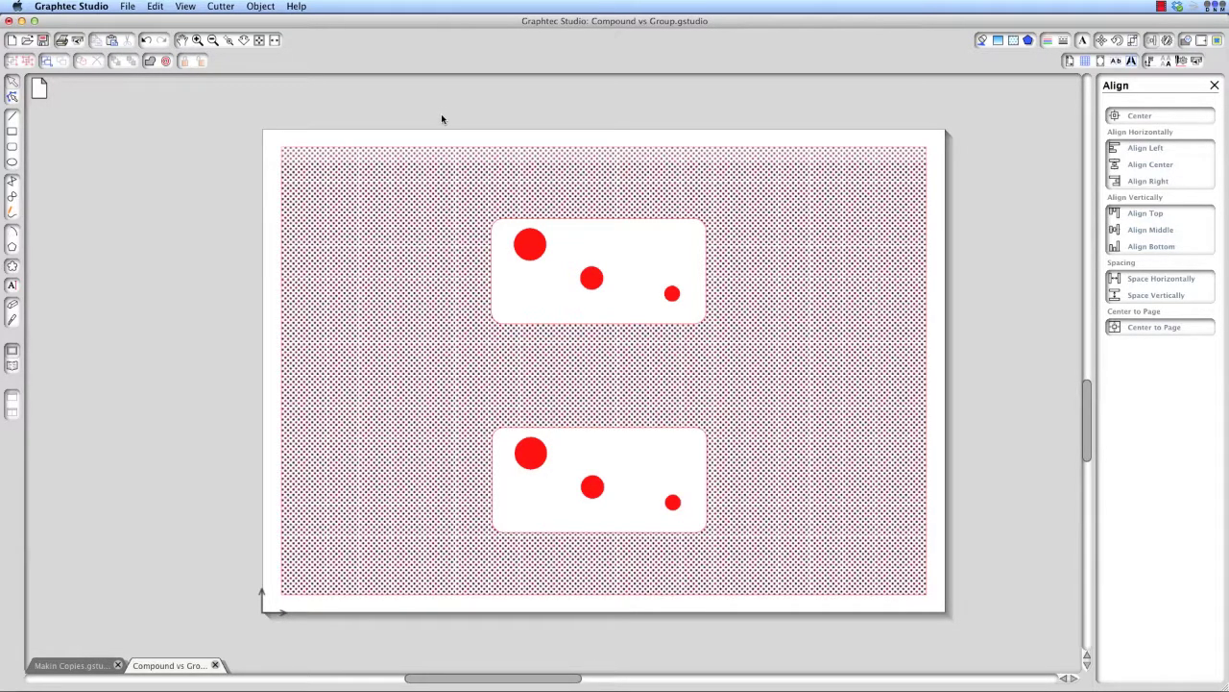
# Group the upper white rounded rectangle with its three red circles in the Compound vs Group document.
pyautogui.moveTo(442, 119); pyautogui.dragTo(757, 390)
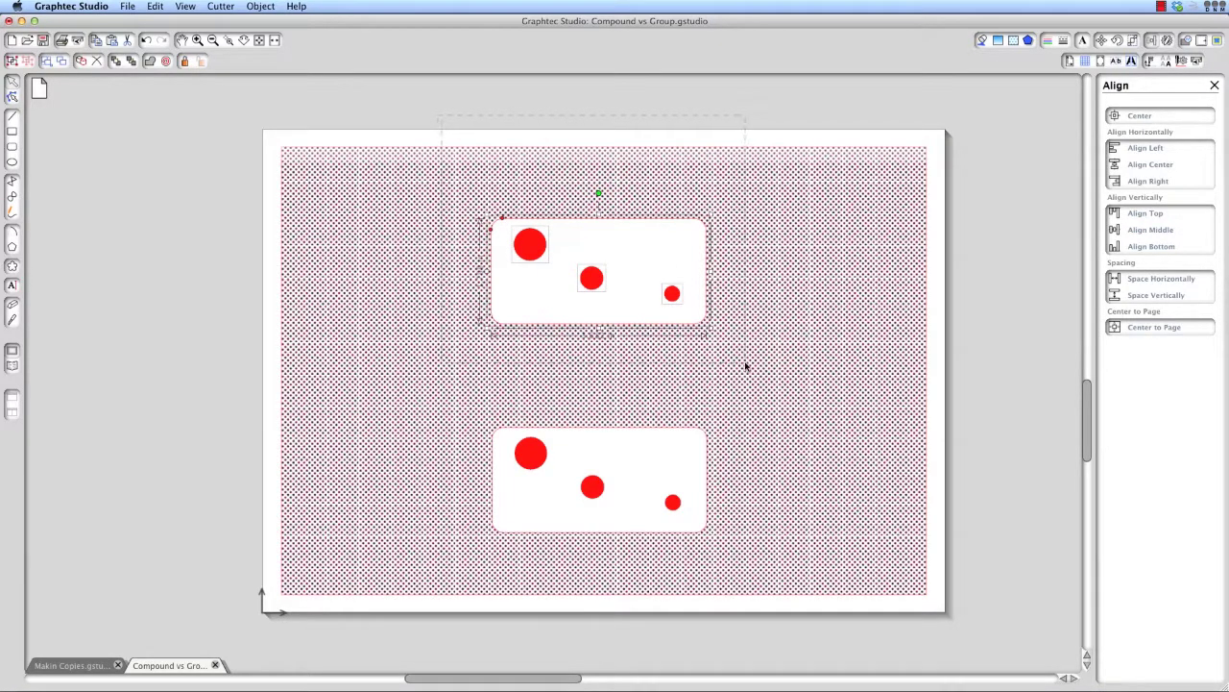
pyautogui.click(745, 365)
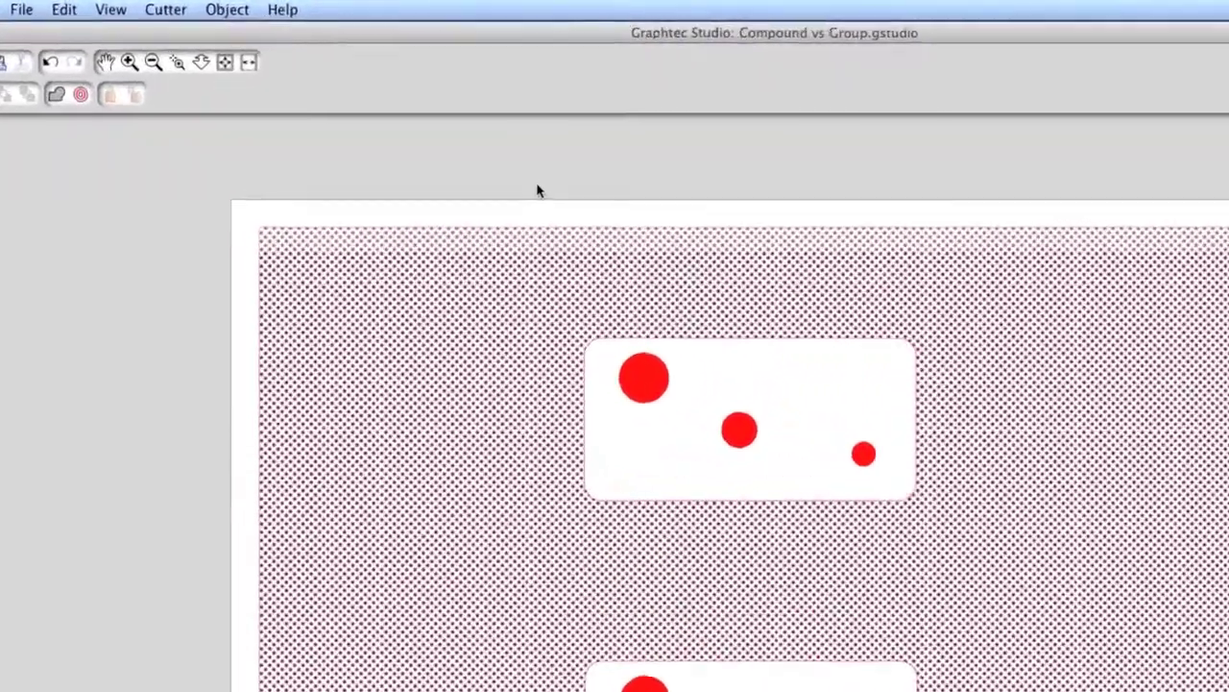
pyautogui.moveTo(462, 119); pyautogui.dragTo(608, 299)
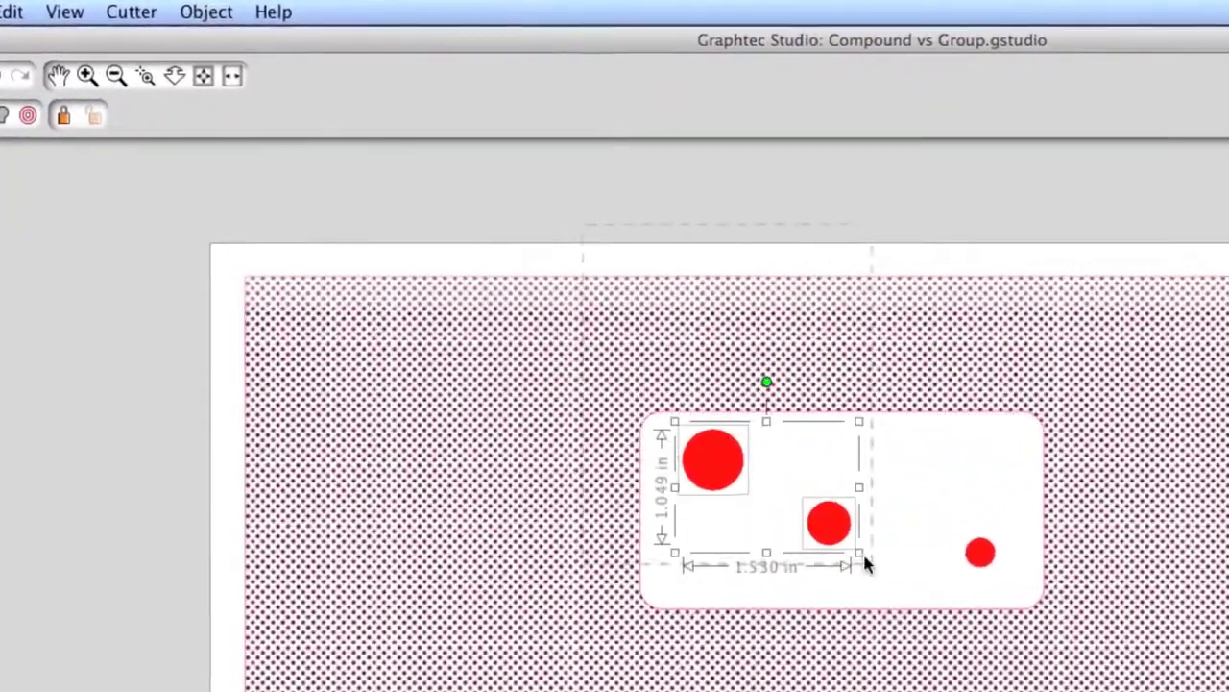
pyautogui.moveTo(862, 564); pyautogui.dragTo(1167, 683)
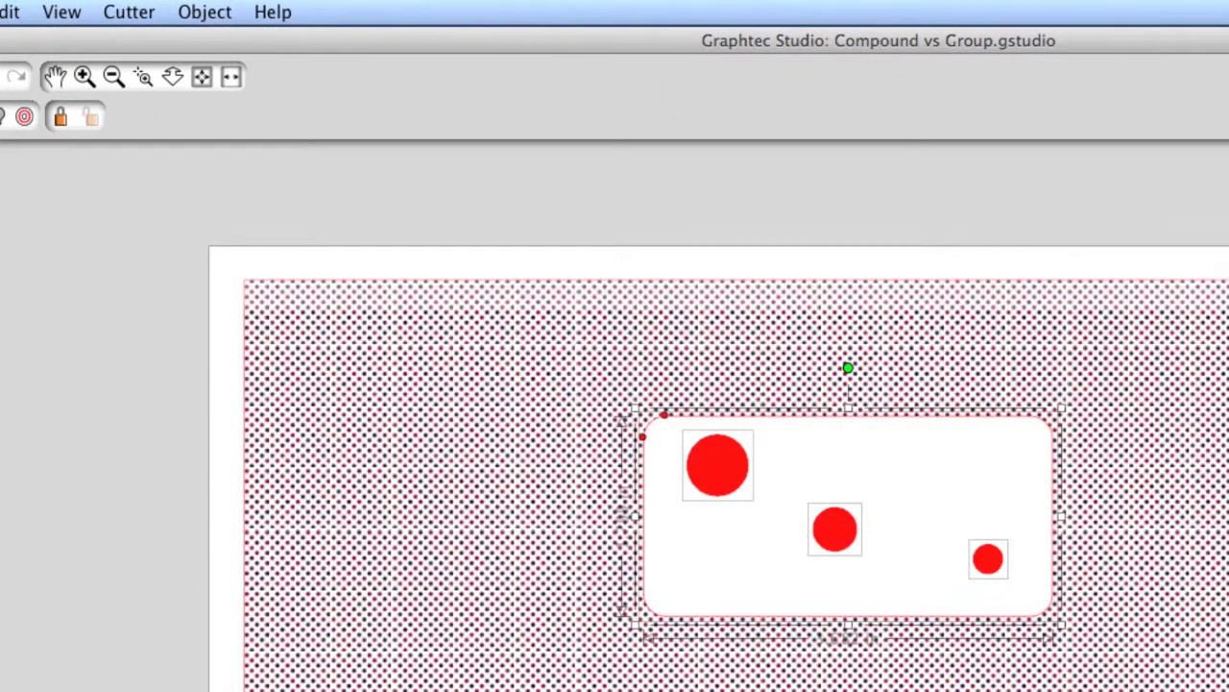
pyautogui.click(203, 12)
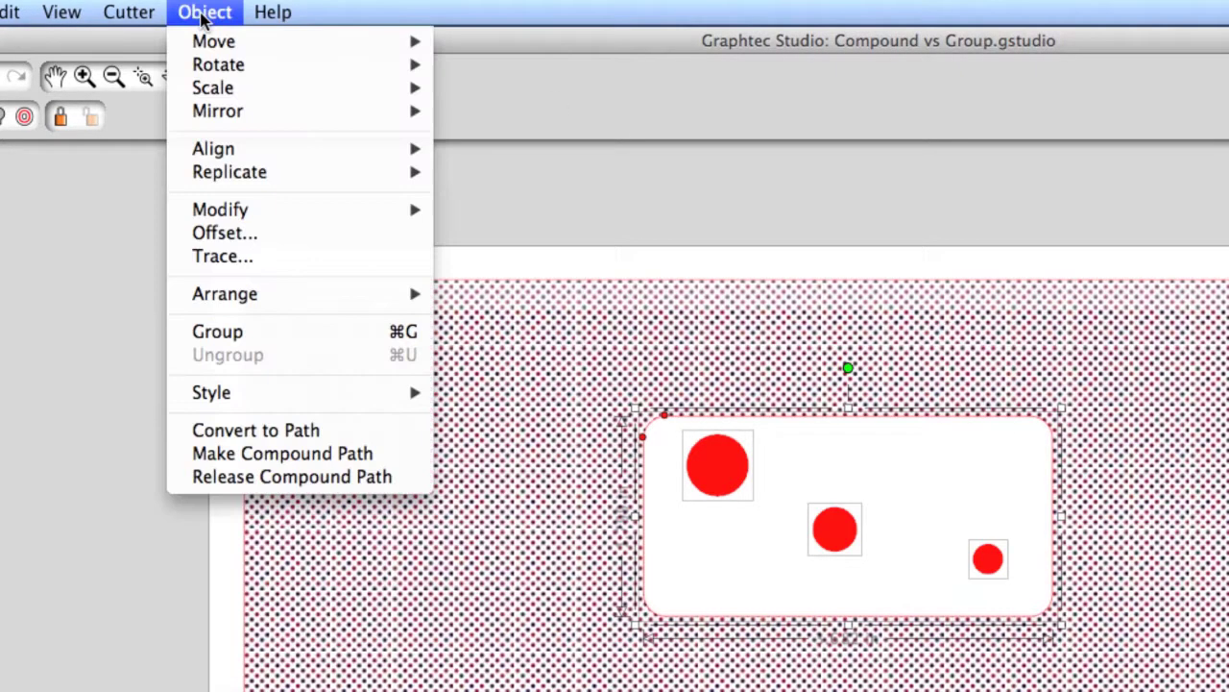
pyautogui.click(252, 333)
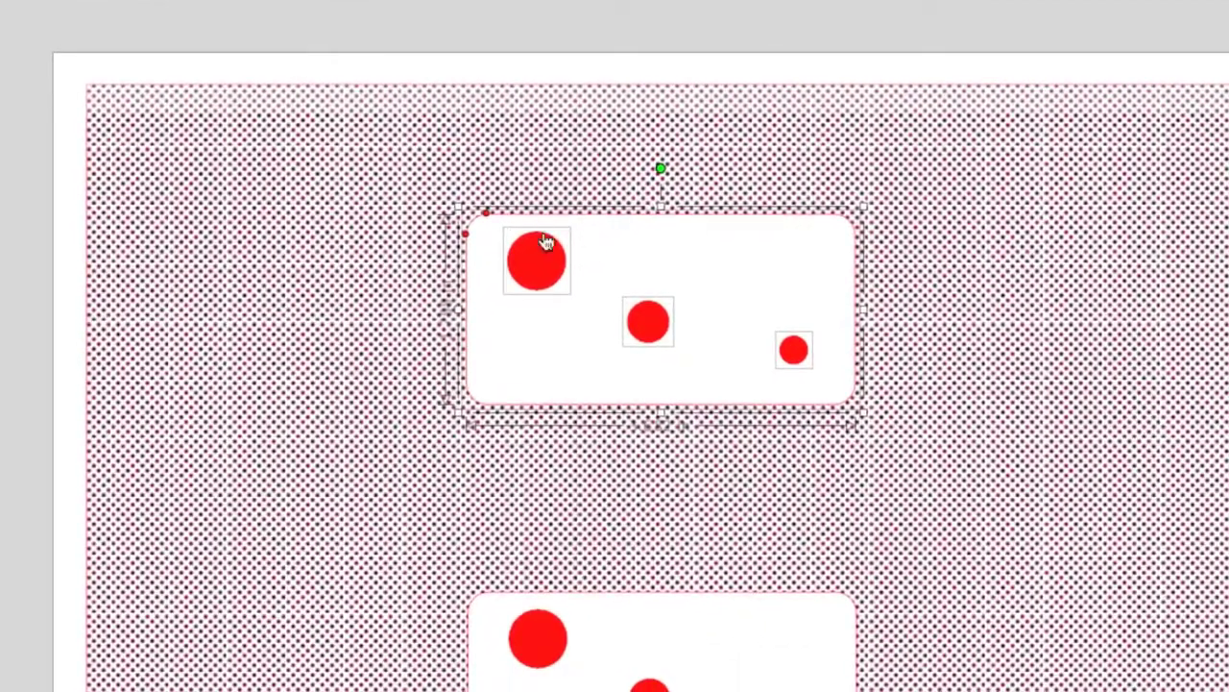
pyautogui.rightClick(587, 248)
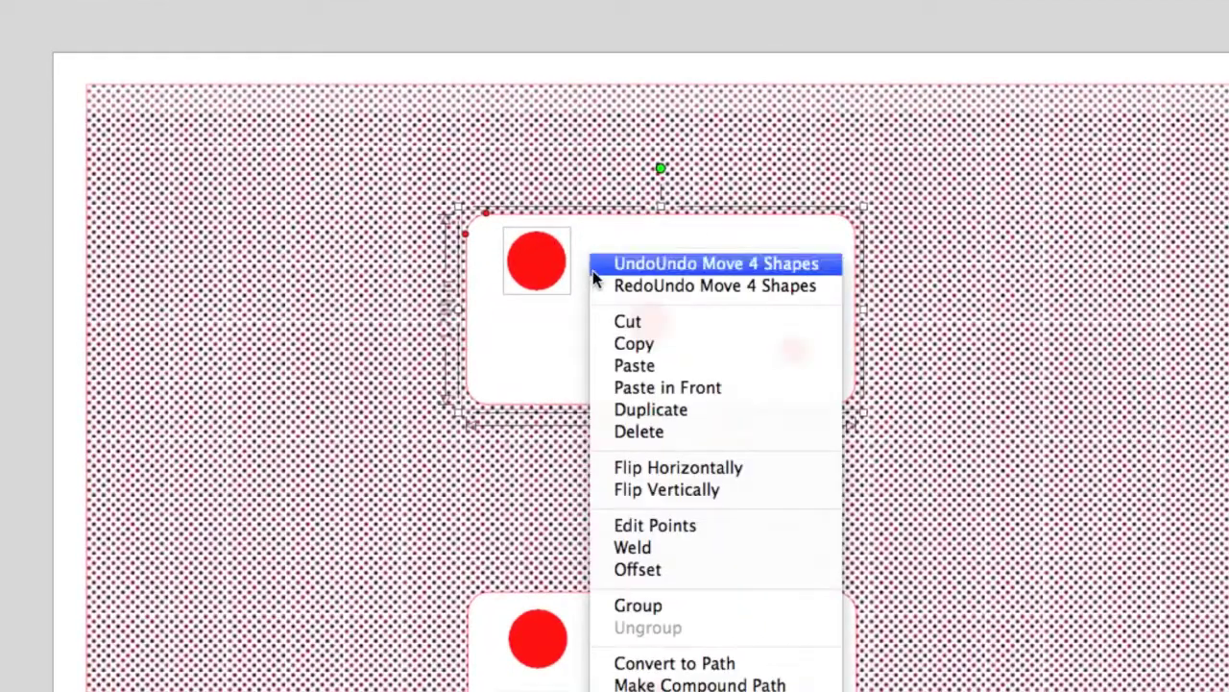
pyautogui.click(698, 607)
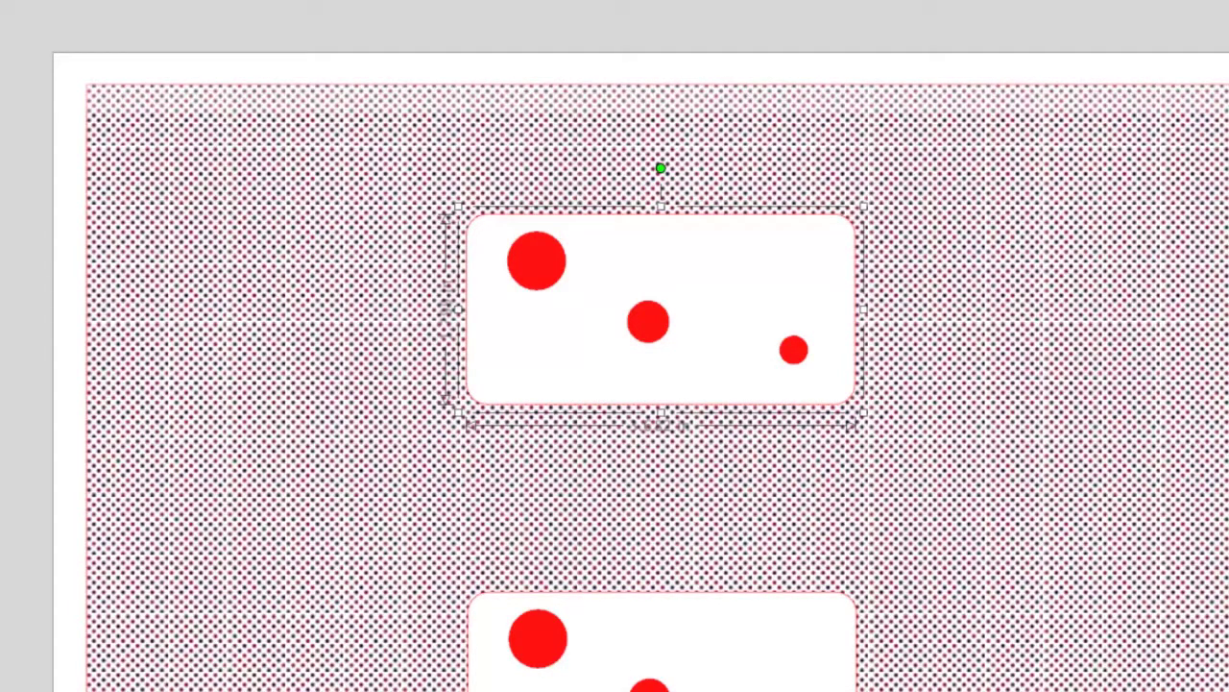
# Move the upper rectangle-and-circles group slightly left and back to the right, and ungroup it.
pyautogui.moveTo(632, 308); pyautogui.dragTo(590, 320)
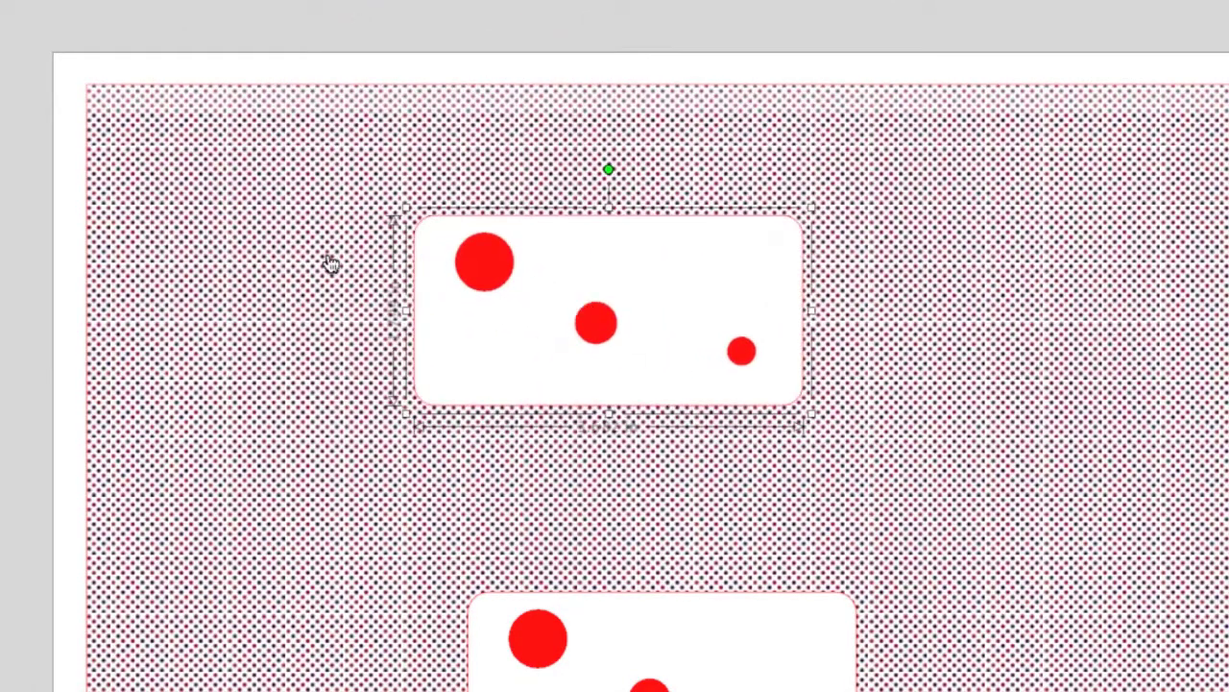
pyautogui.moveTo(486, 280); pyautogui.dragTo(565, 259)
pyautogui.hotkey('ctrl', 'u')
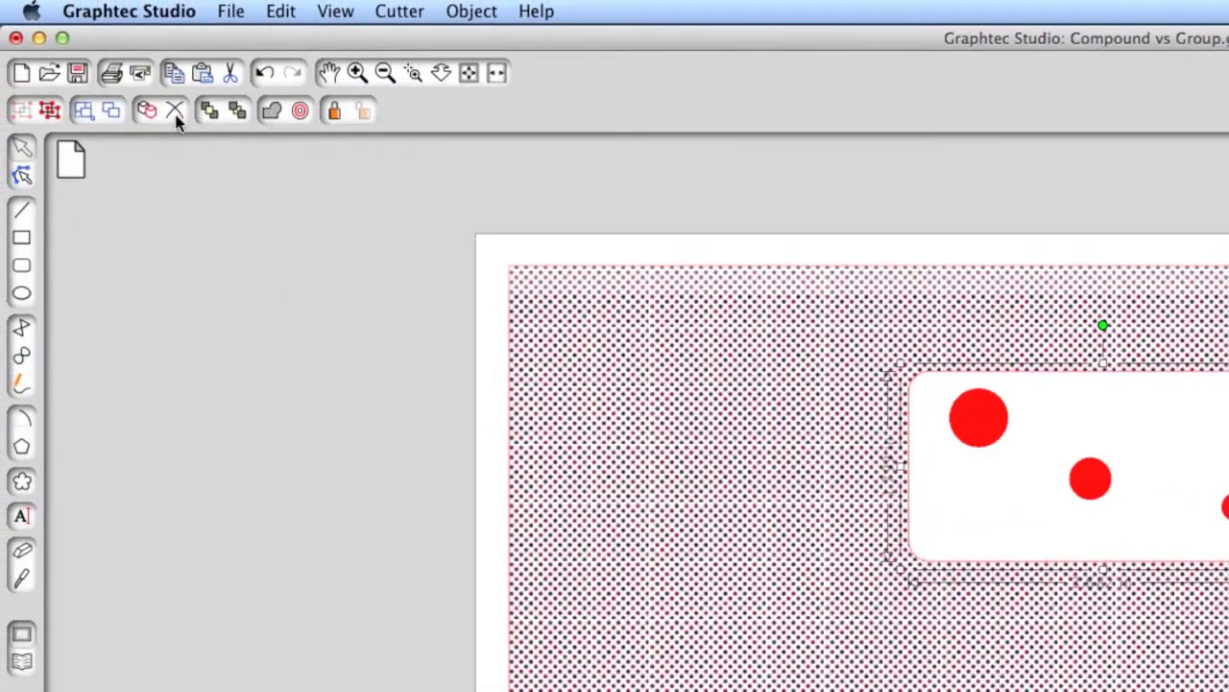
pyautogui.click(51, 111)
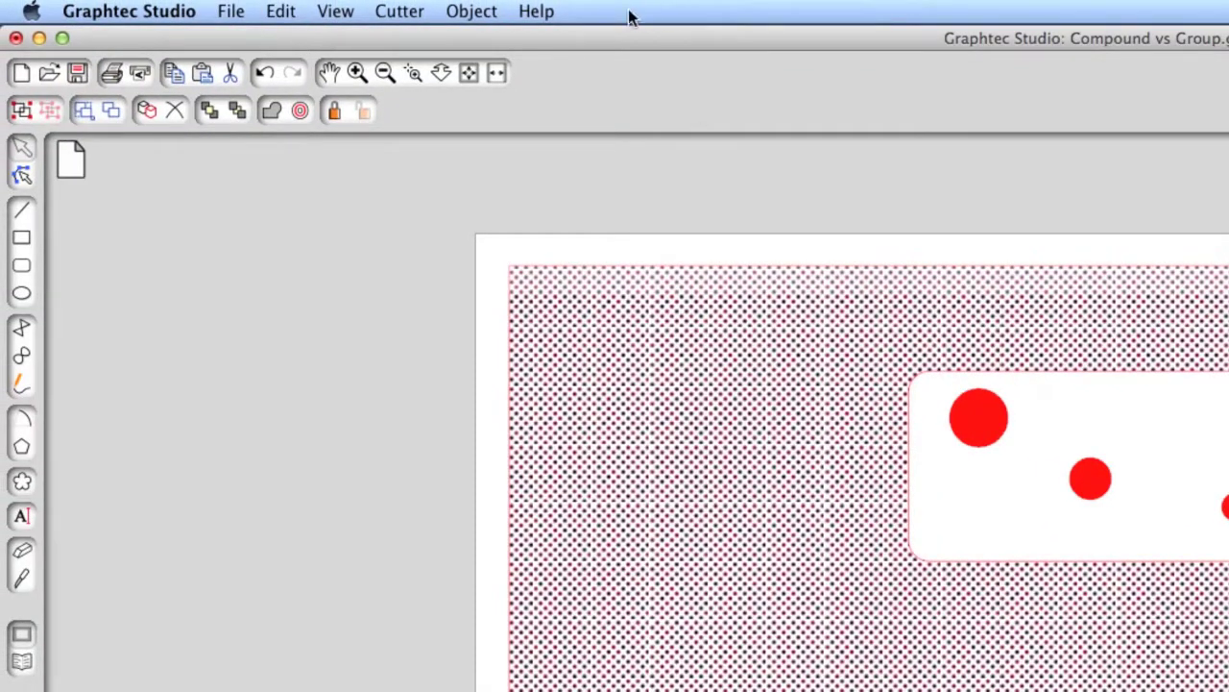
# Make a compound path from the lower white rounded rectangle and its three red circles, and shift it slightly.
pyautogui.click(476, 10)
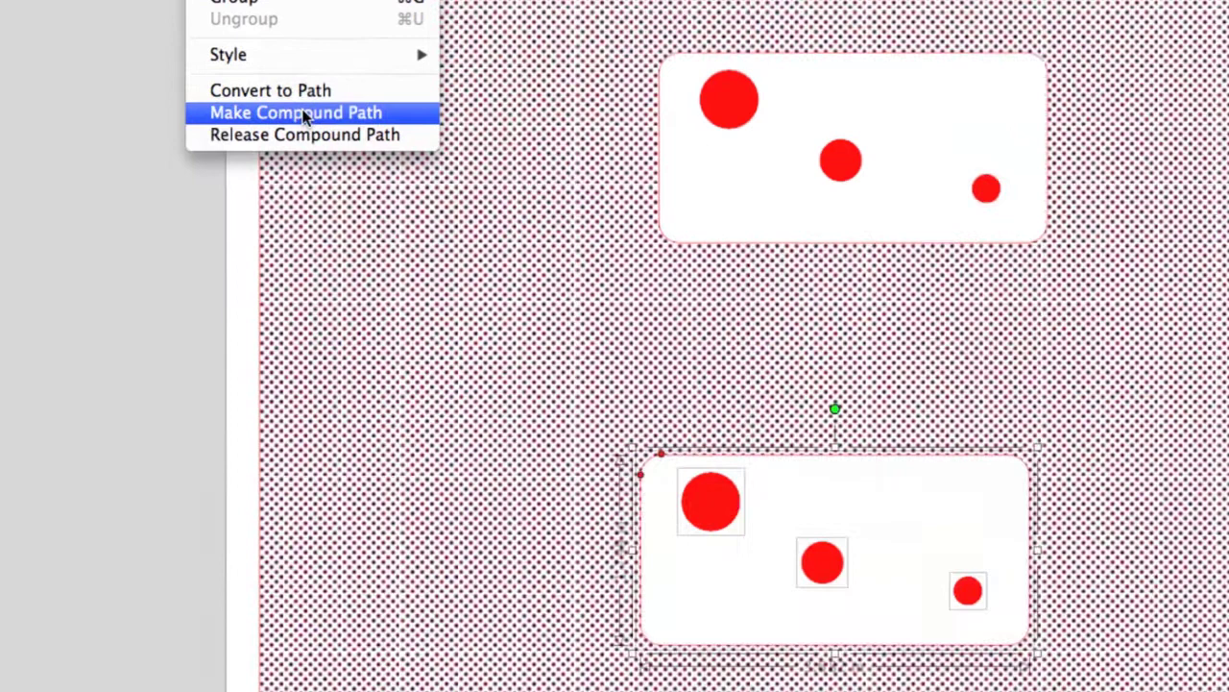
pyautogui.click(303, 113)
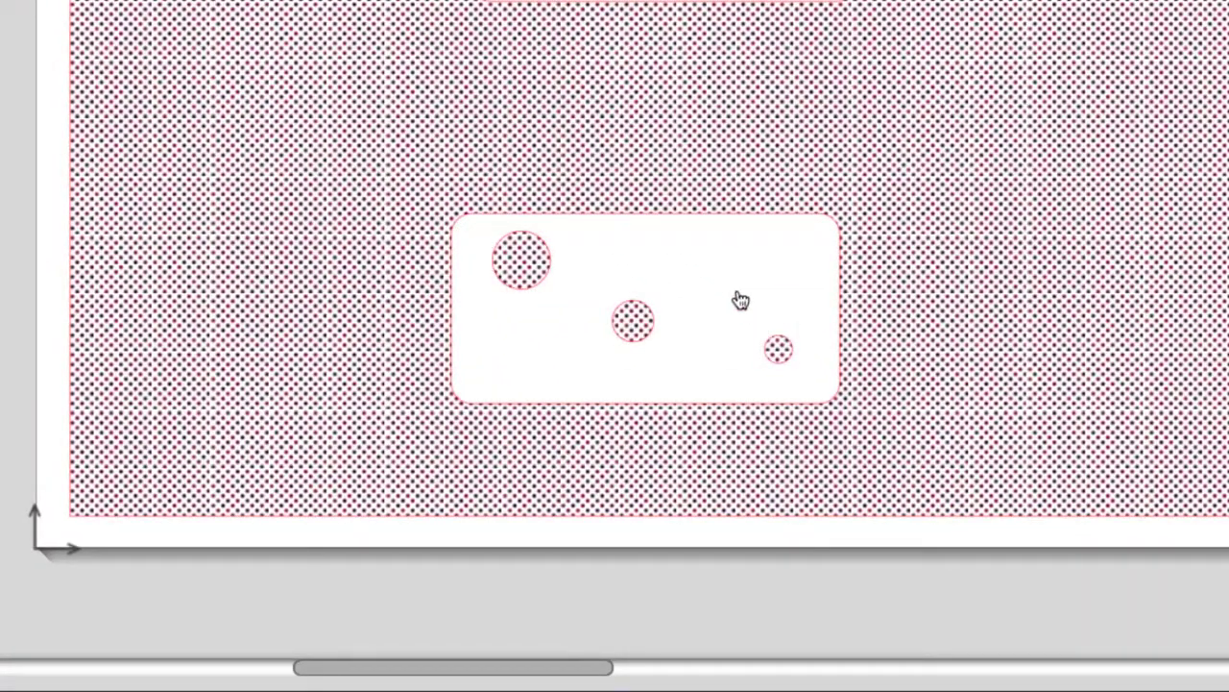
pyautogui.moveTo(724, 285)
pyautogui.mouseDown()
pyautogui.moveTo(774, 285)
pyautogui.moveTo(832, 260)
pyautogui.moveTo(754, 194)
pyautogui.moveTo(648, 198)
pyautogui.moveTo(632, 244)
pyautogui.moveTo(717, 305)
pyautogui.moveTo(750, 305)
pyautogui.moveTo(741, 297)
pyautogui.mouseUp()
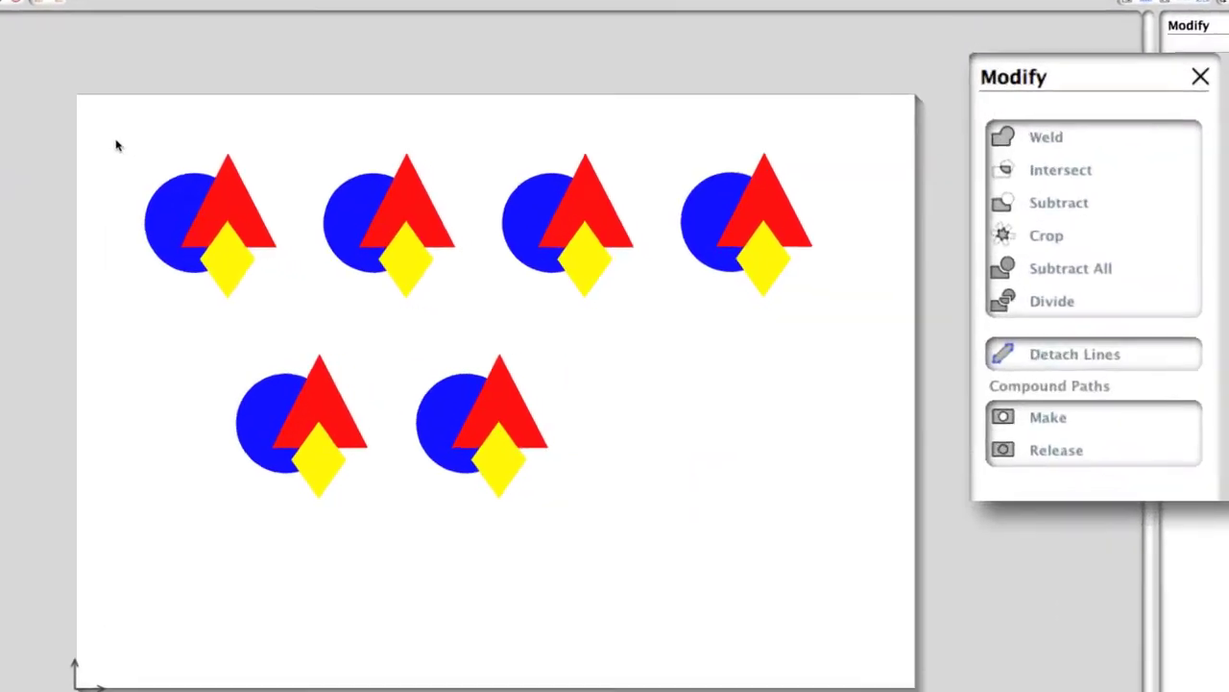
# Weld the circle, triangle and diamond of the upper row's first set, and apply Intersect to the second set.
pyautogui.moveTo(247, 181); pyautogui.dragTo(392, 319)
pyautogui.moveTo(217, 306); pyautogui.dragTo(227, 311)
pyautogui.click(1006, 165)
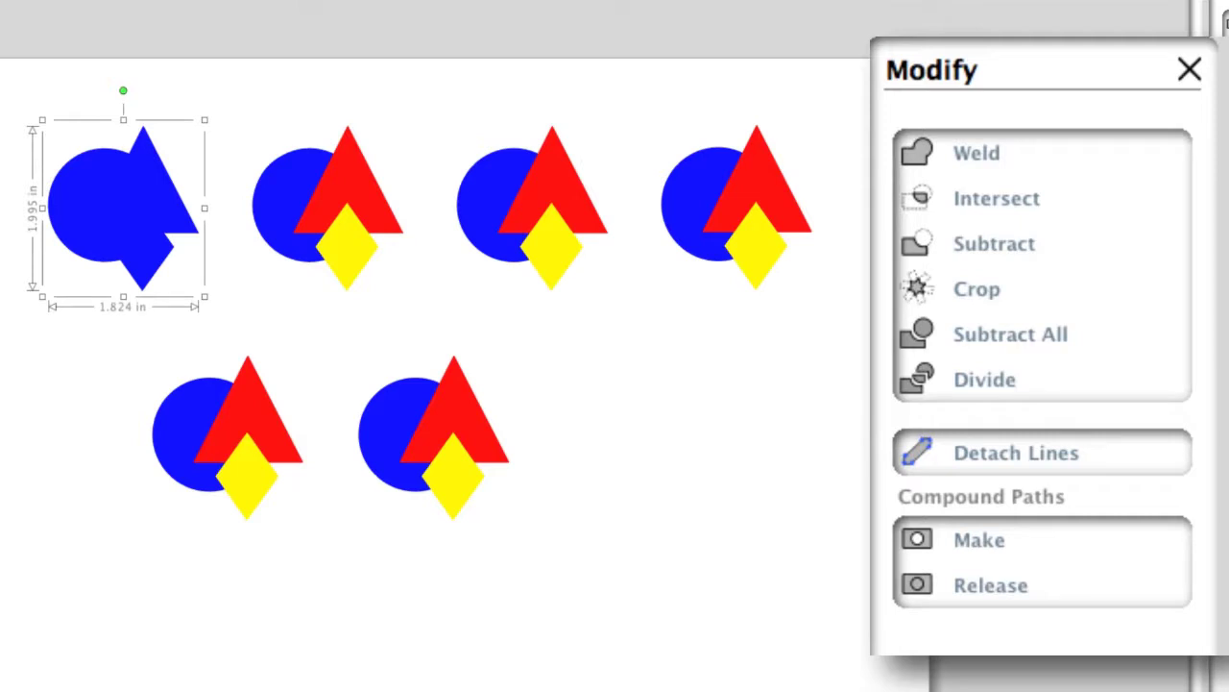
pyautogui.click(227, 159)
pyautogui.moveTo(236, 118); pyautogui.dragTo(415, 300)
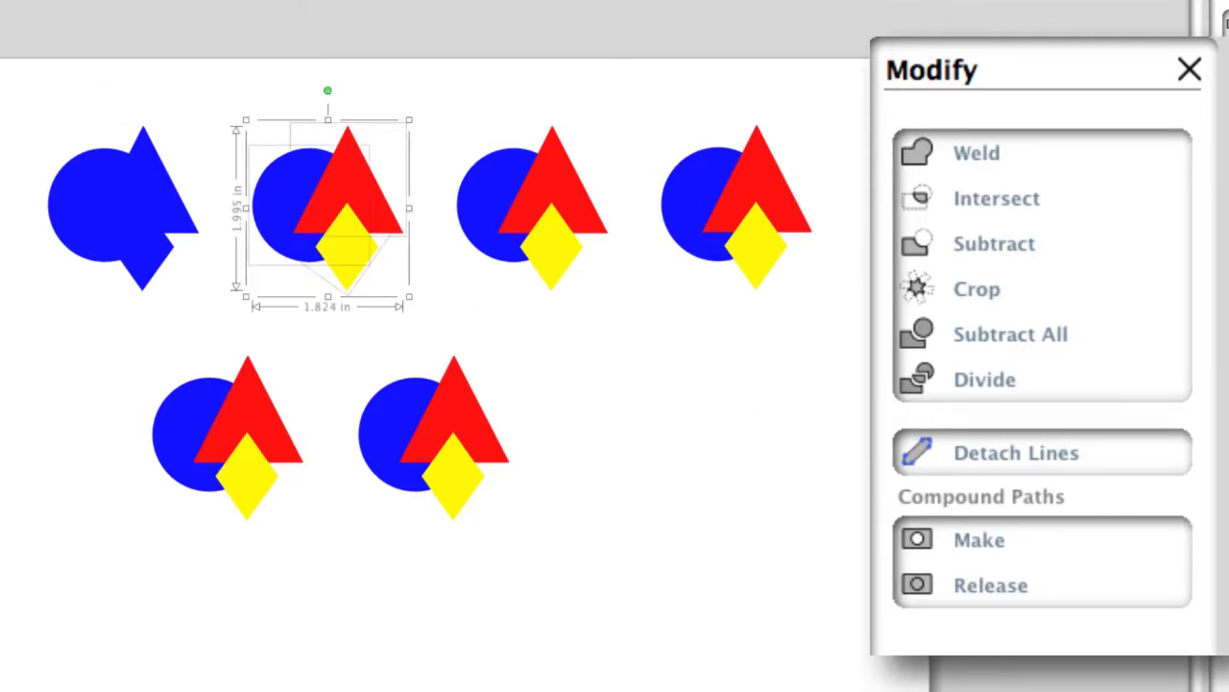
pyautogui.click(982, 206)
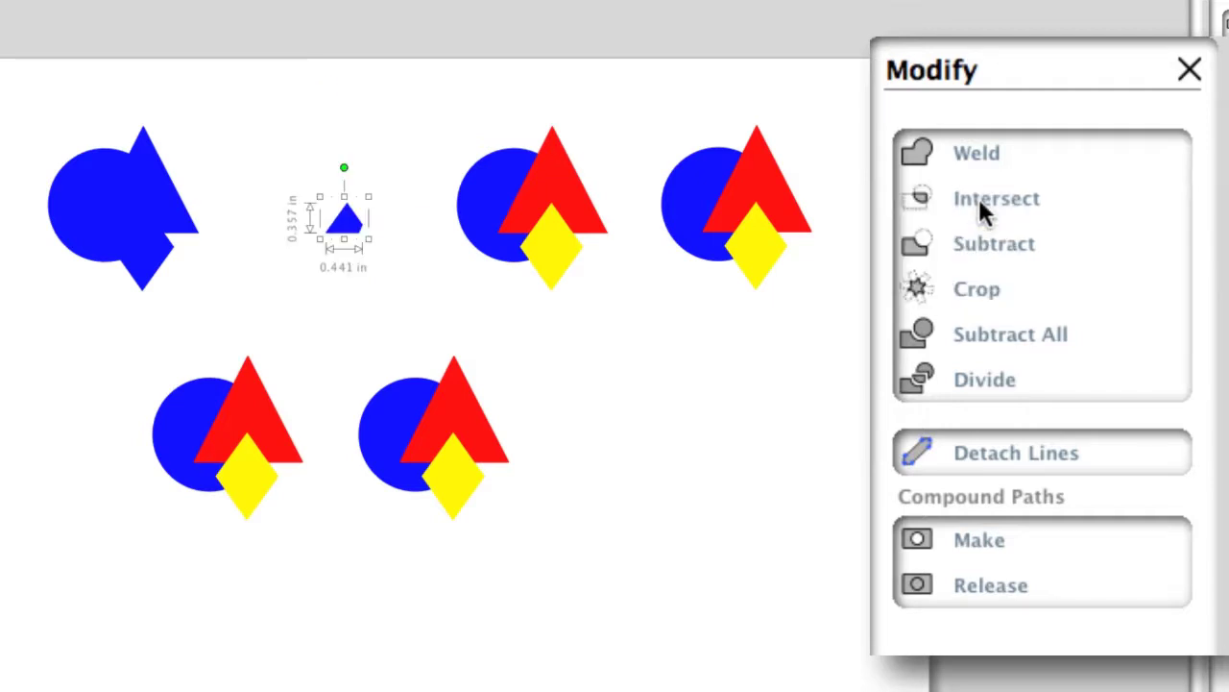
# Apply Subtract to the upper row's third set of circle, triangle and diamond, and apply Crop to the fourth set.
pyautogui.click(781, 381)
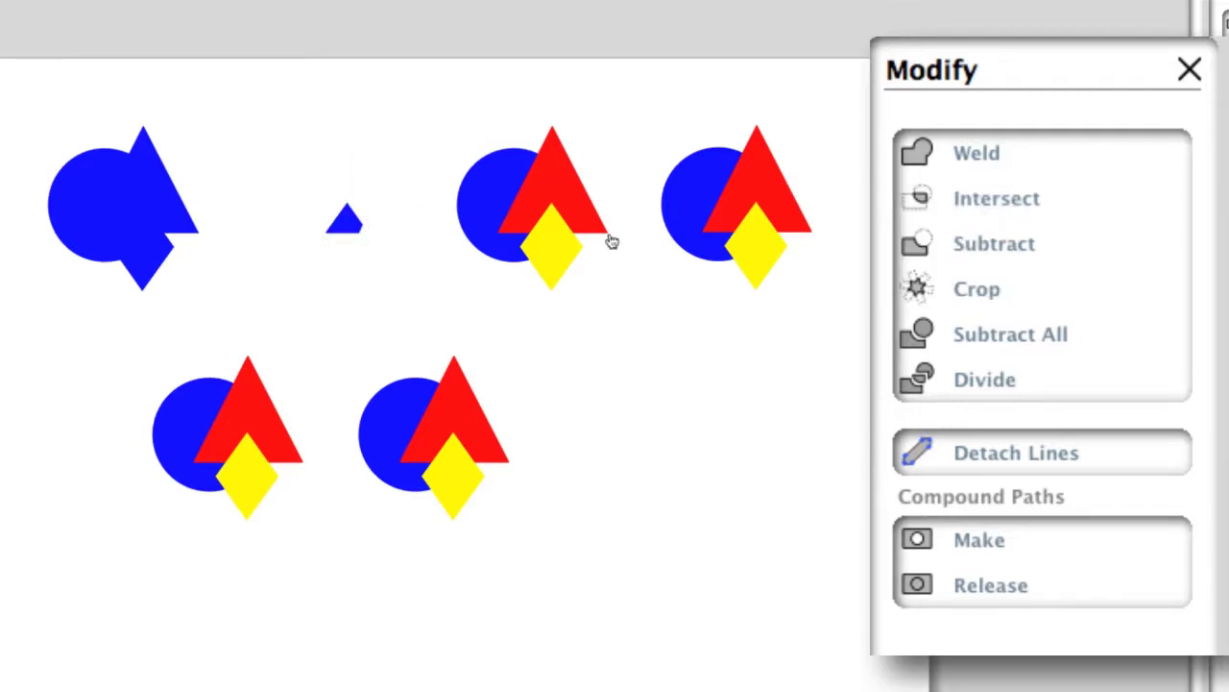
pyautogui.moveTo(432, 83); pyautogui.dragTo(629, 319)
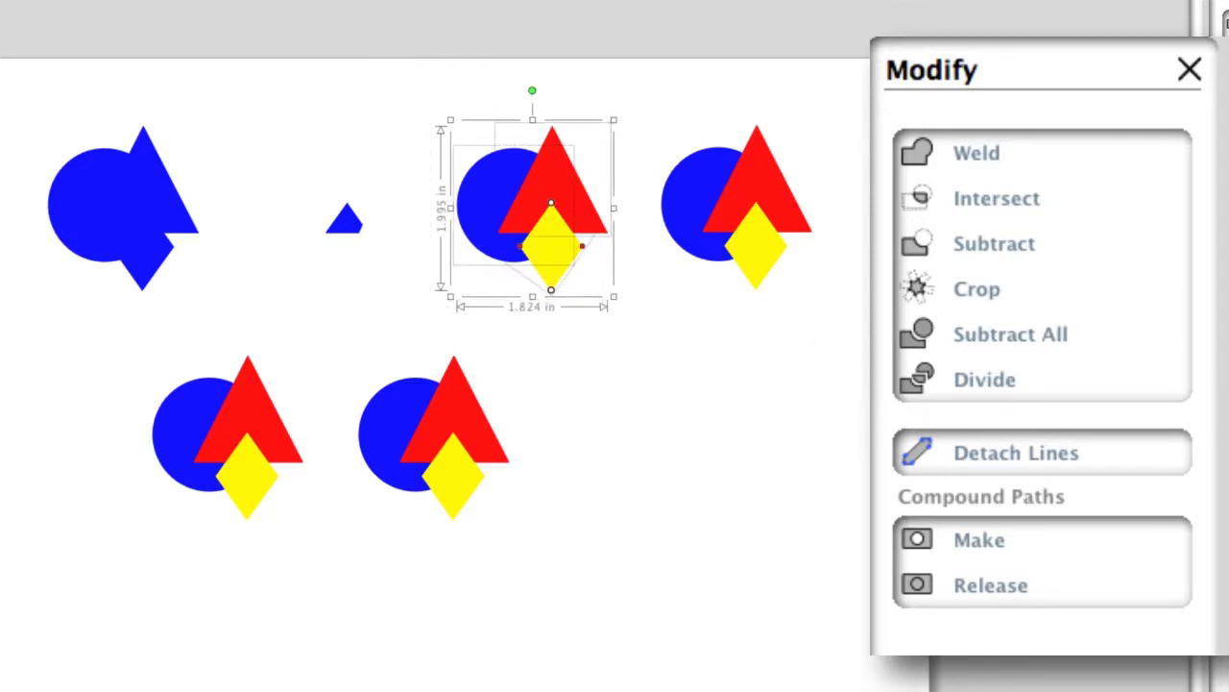
pyautogui.click(980, 250)
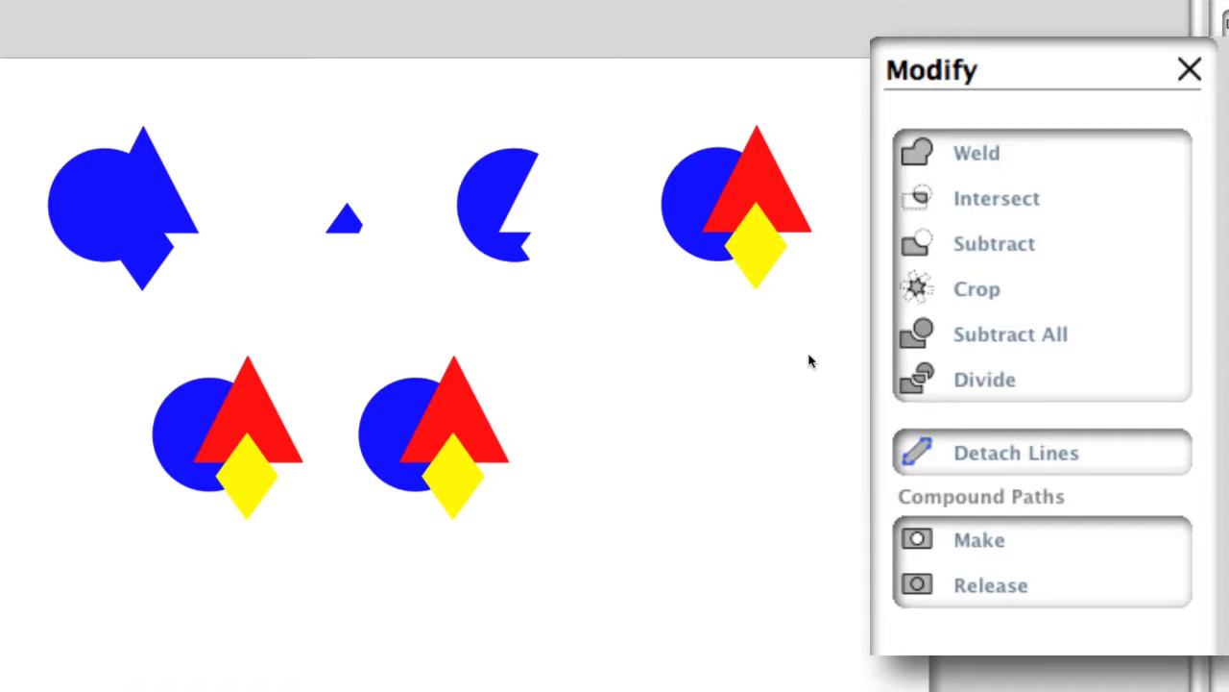
pyautogui.moveTo(645, 98); pyautogui.dragTo(831, 316)
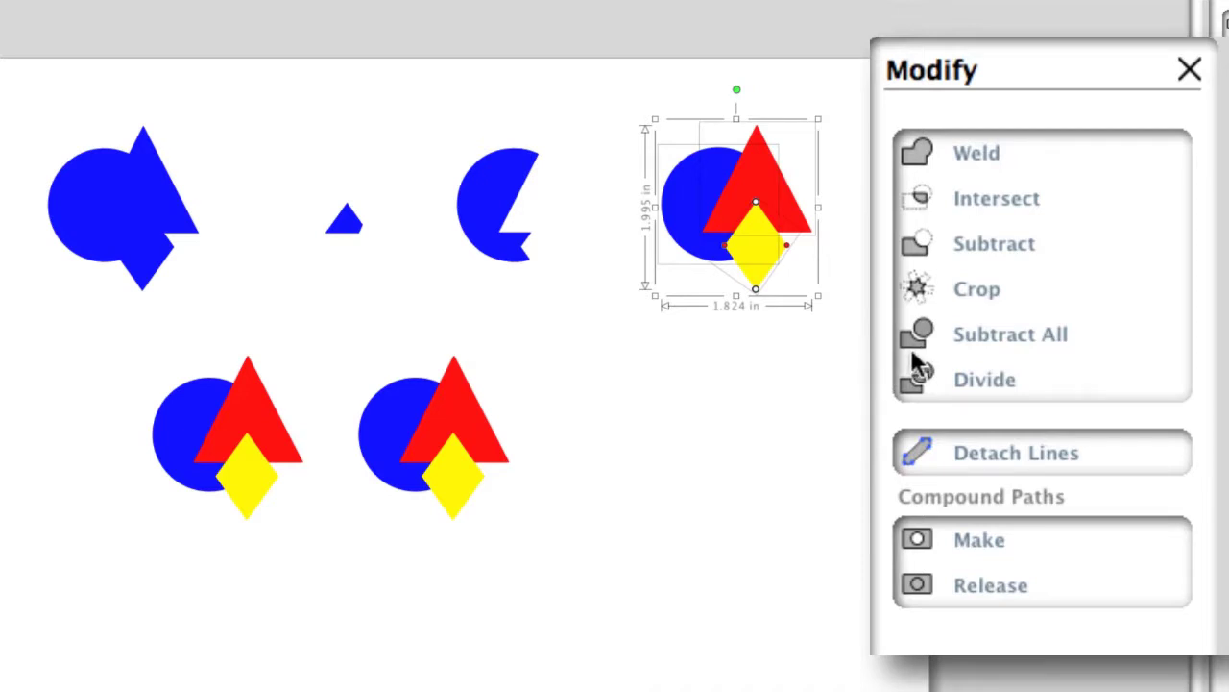
pyautogui.click(941, 288)
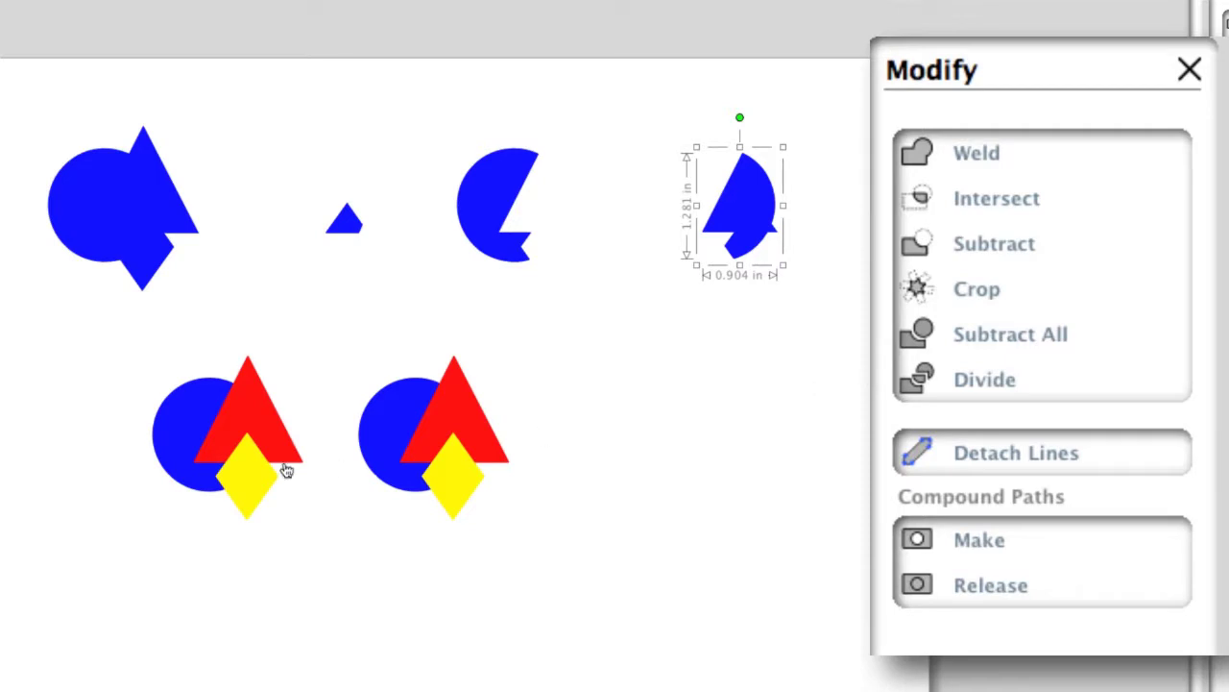
# Apply Subtract All to the lower row's first set of circle, triangle and diamond, and move the triangle and diamond away from the circle.
pyautogui.moveTo(102, 325); pyautogui.dragTo(321, 532)
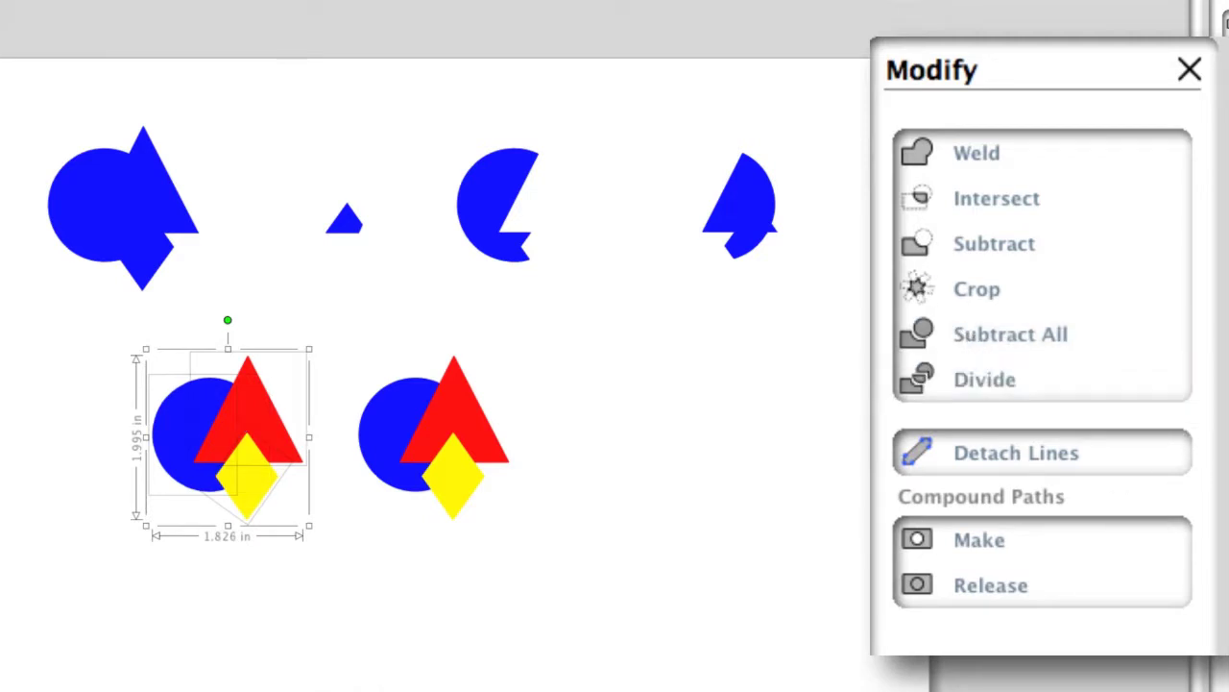
pyautogui.moveTo(243, 417); pyautogui.dragTo(305, 385)
pyautogui.click(324, 407)
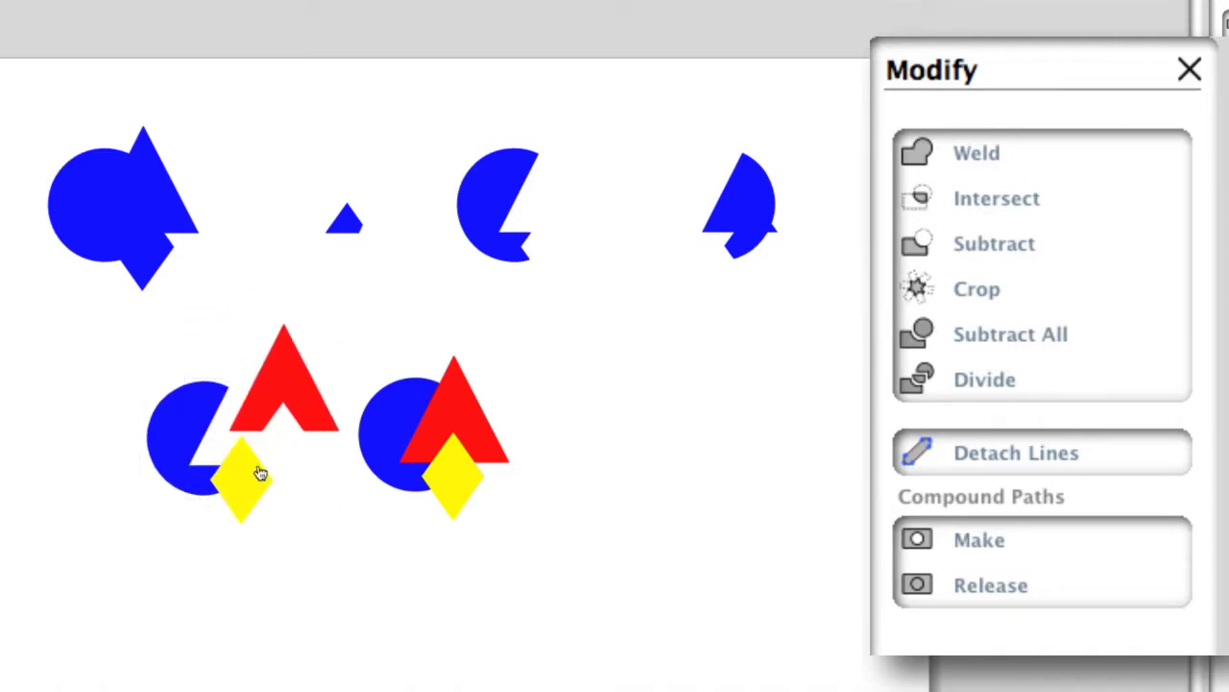
pyautogui.moveTo(259, 472); pyautogui.dragTo(271, 525)
# Divide the lower row's second set of circle, triangle and diamond, and pull its red and yellow pieces apart.
pyautogui.moveTo(337, 333); pyautogui.dragTo(528, 523)
pyautogui.click(1003, 385)
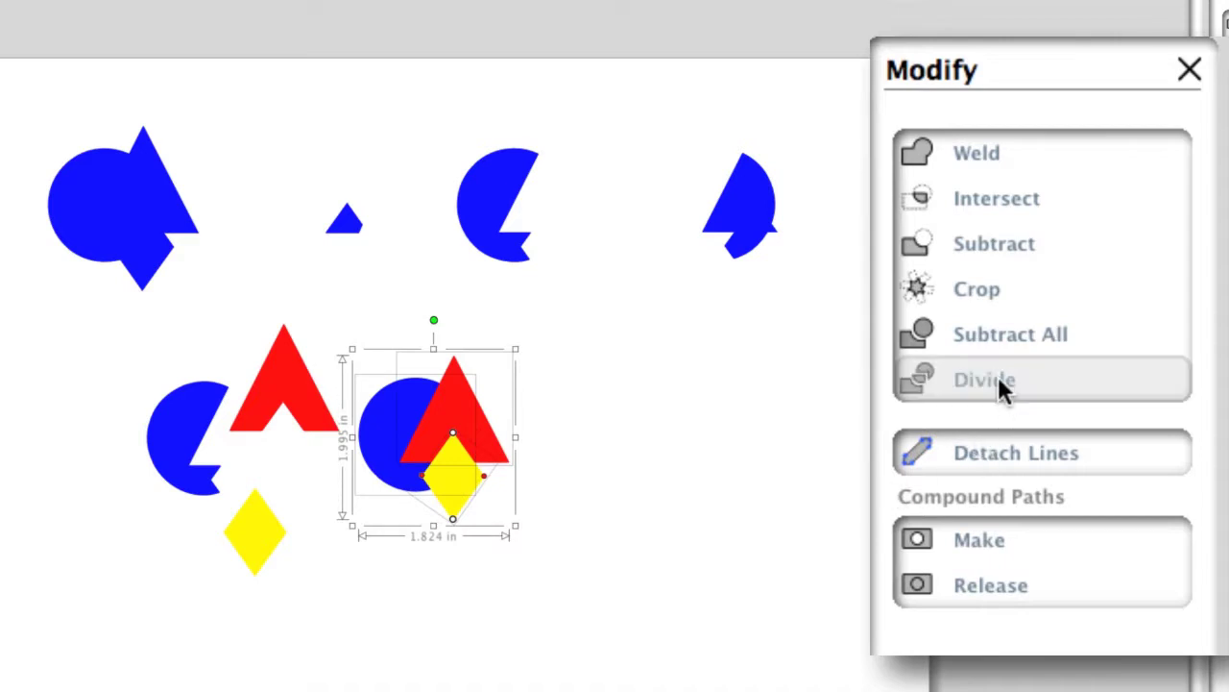
pyautogui.click(573, 580)
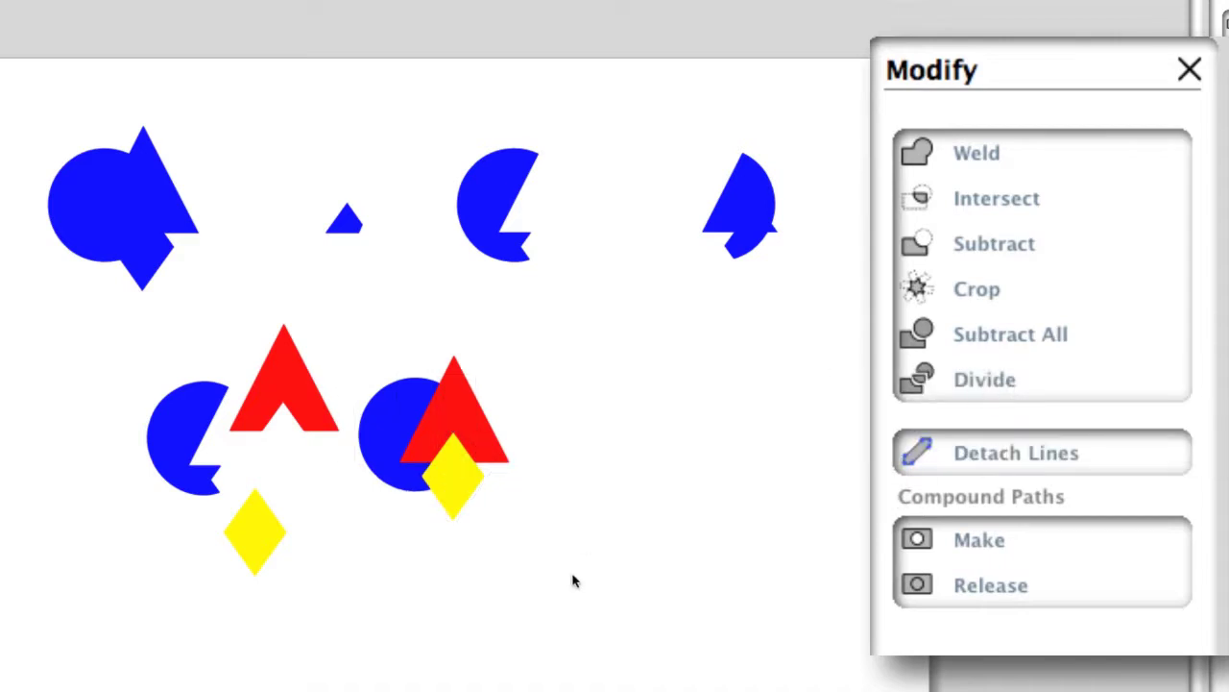
pyautogui.moveTo(467, 431); pyautogui.dragTo(529, 351)
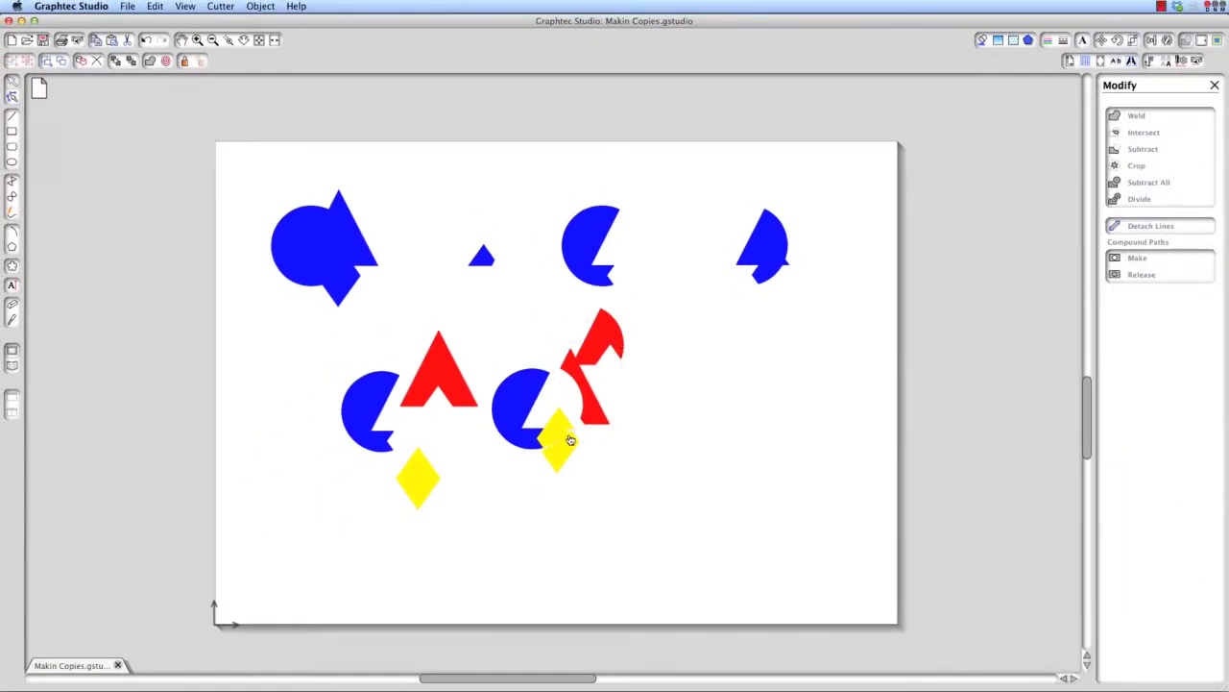
pyautogui.moveTo(494, 463); pyautogui.dragTo(491, 512)
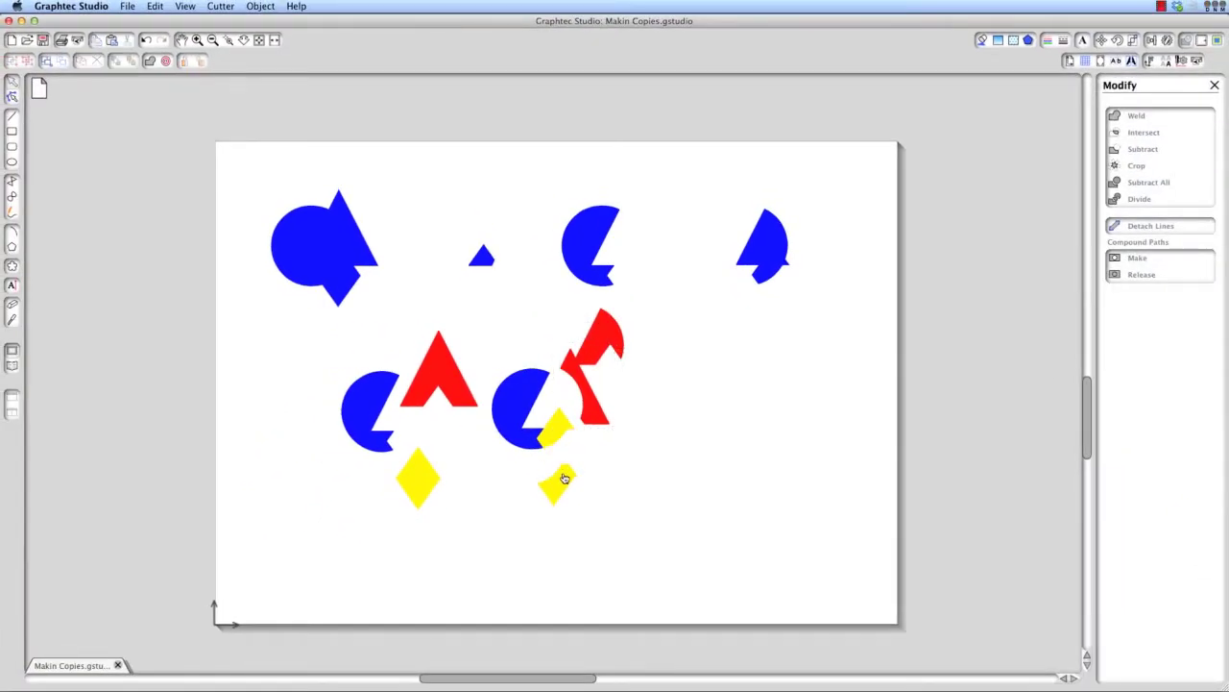
pyautogui.moveTo(527, 444); pyautogui.dragTo(519, 454)
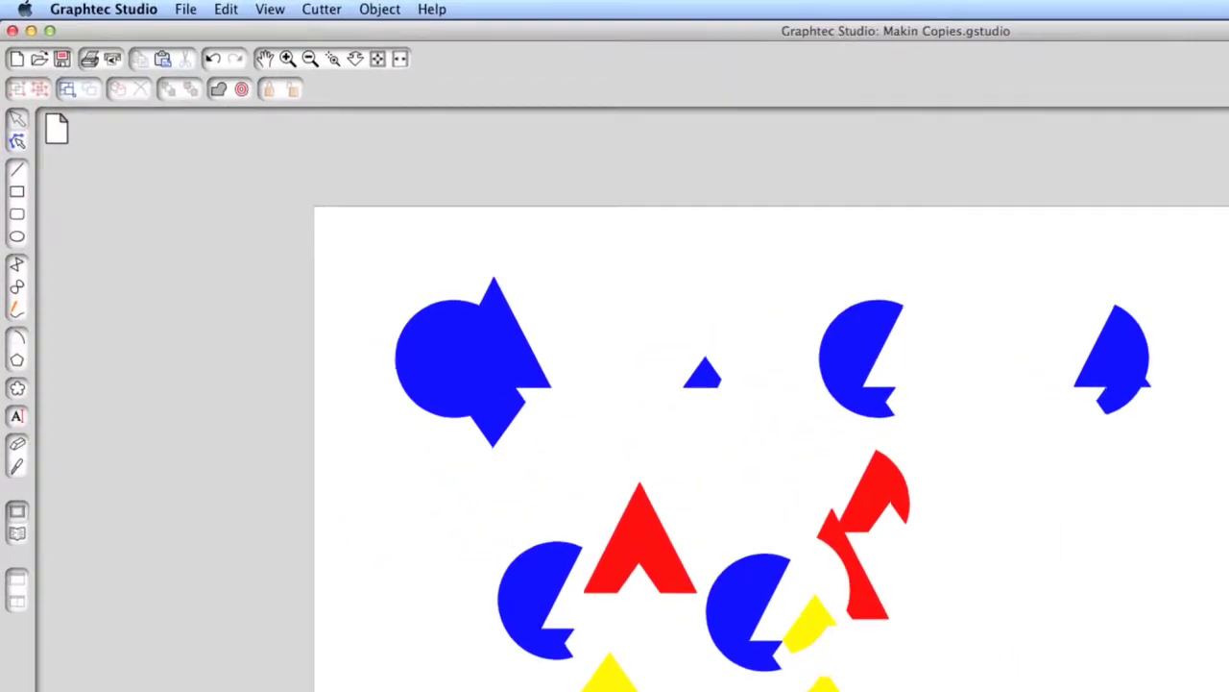
# Review the Modify commands available for objects, from Weld to Detach Lines.
pyautogui.click(379, 9)
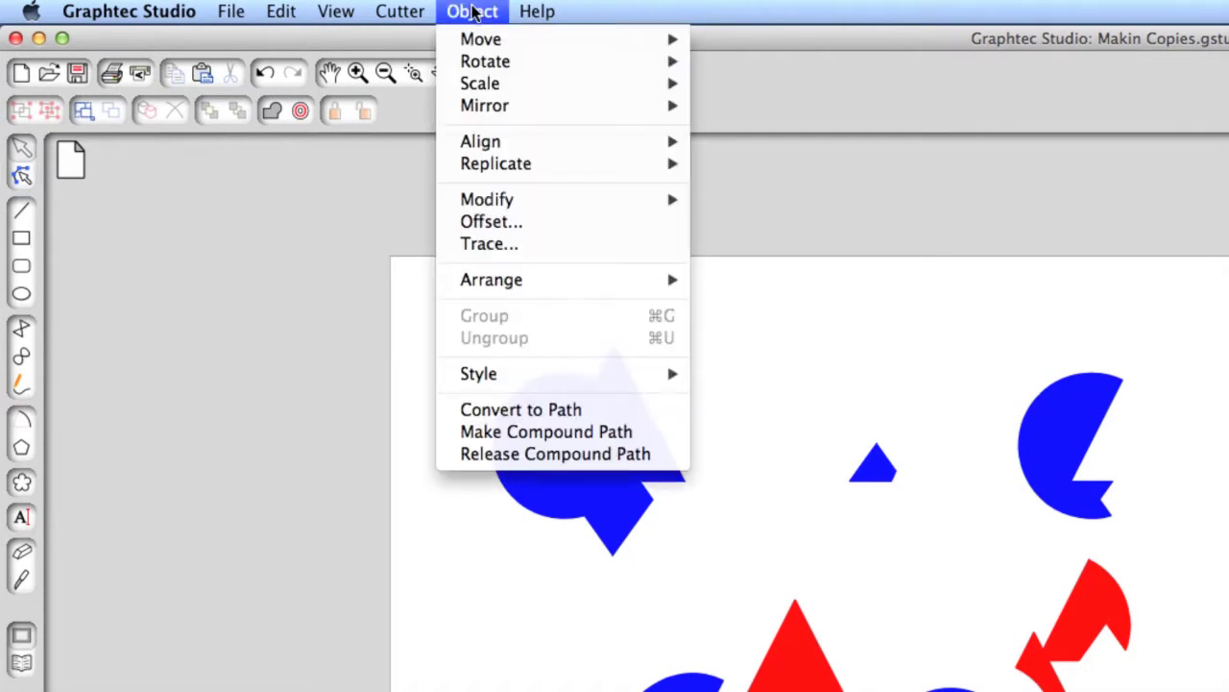
pyautogui.moveTo(490, 202)
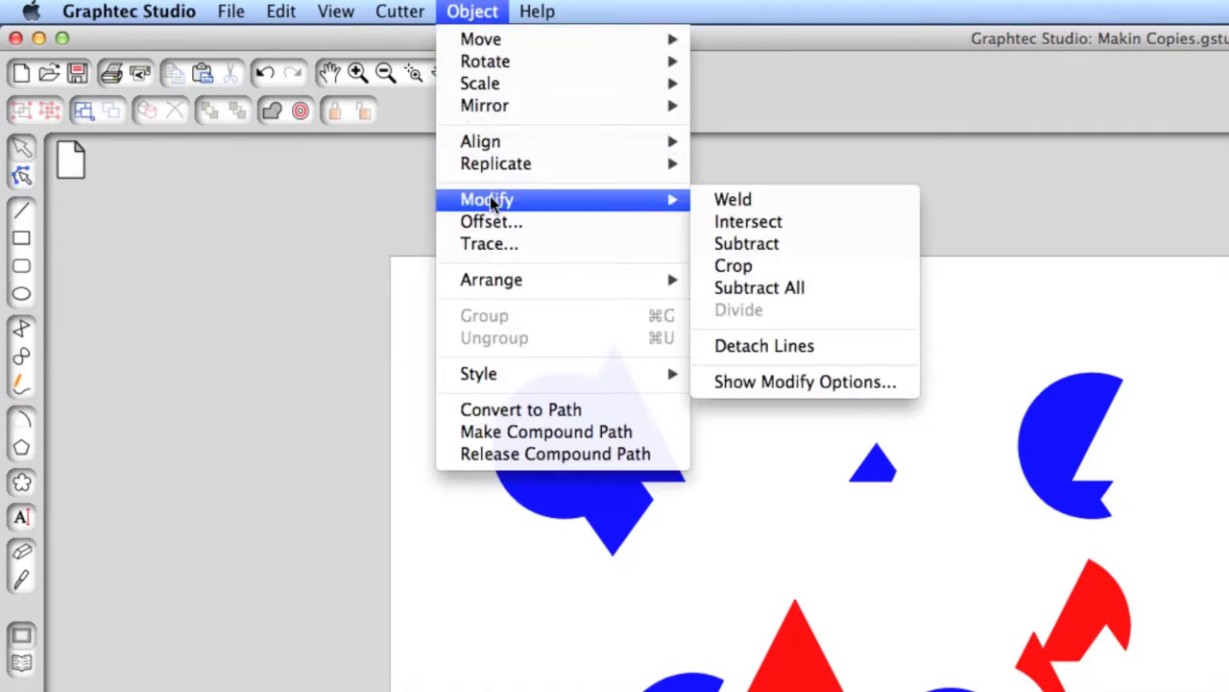
pyautogui.click(1170, 197)
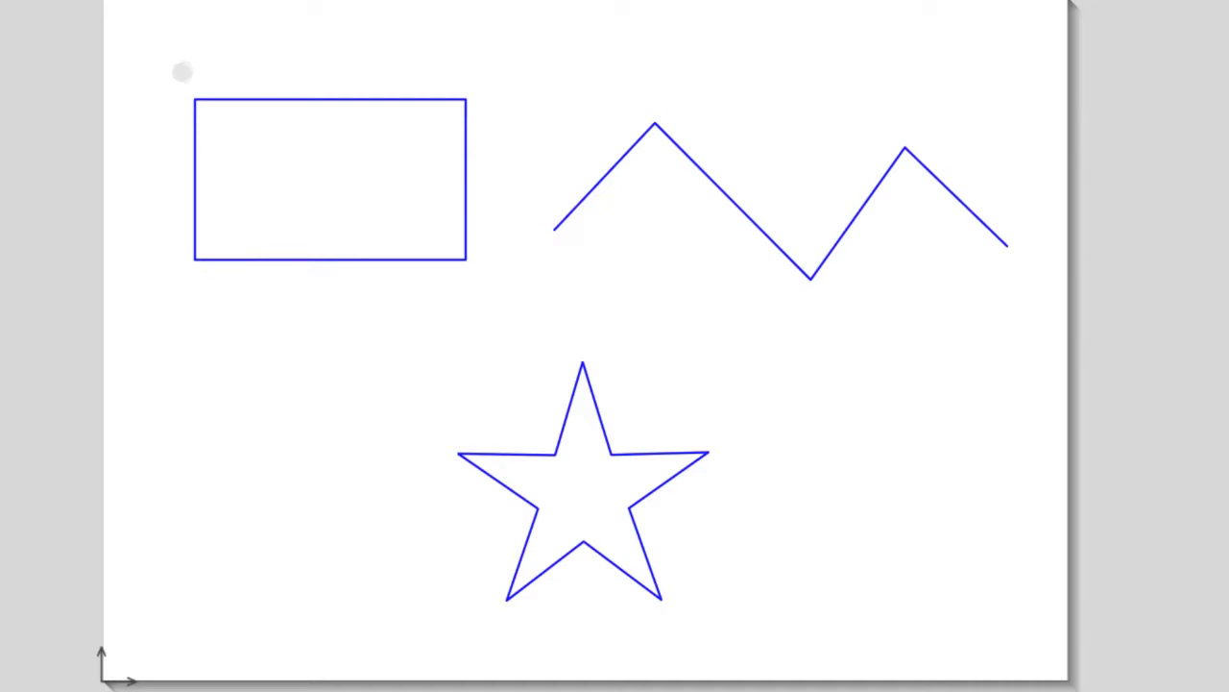
# Erase a diagonal band across the rectangle and gaps along the zigzag line, and move the zigzag's first peak and valley pieces away.
pyautogui.moveTo(179, 87); pyautogui.dragTo(516, 296)
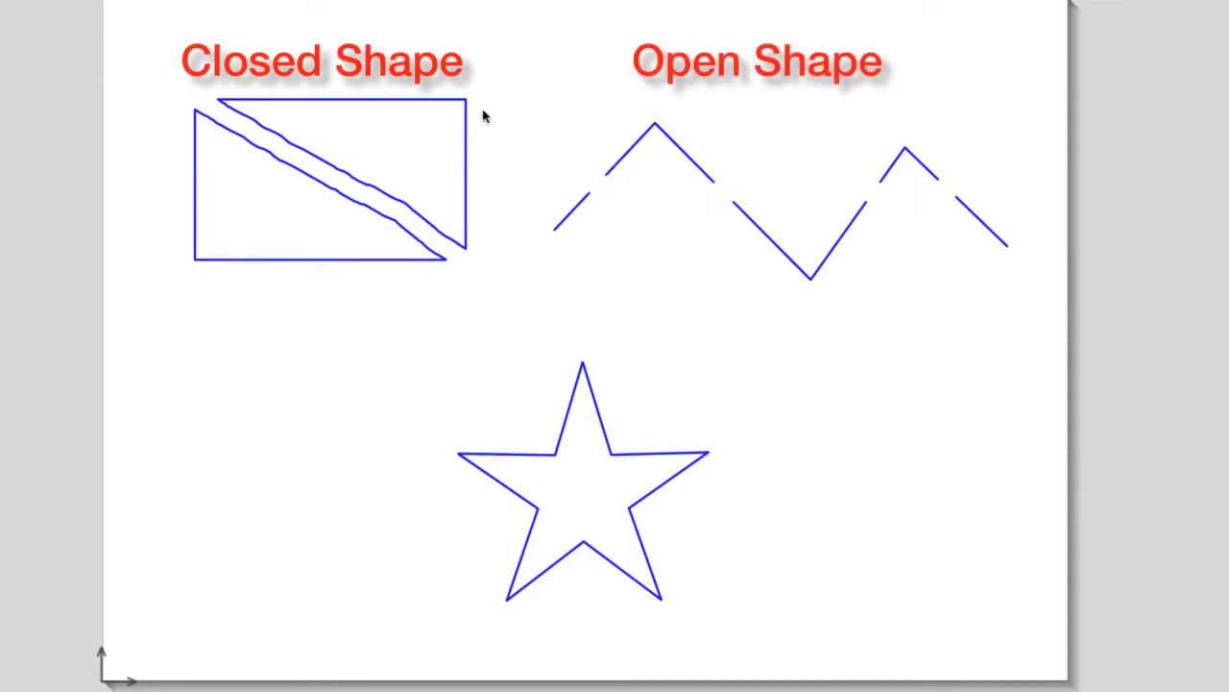
pyautogui.moveTo(692, 160); pyautogui.dragTo(744, 123)
pyautogui.moveTo(790, 261); pyautogui.dragTo(781, 281)
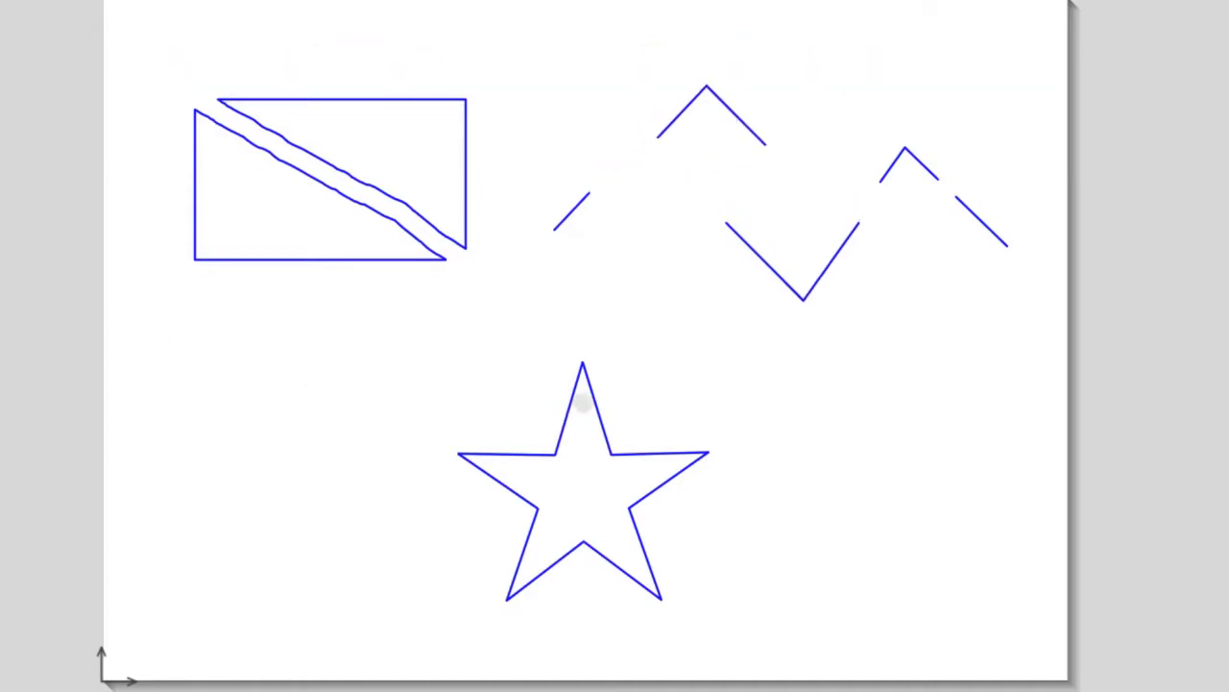
# Erase the five tips of the blue star with the Eraser.
pyautogui.moveTo(584, 362); pyautogui.dragTo(585, 377)
pyautogui.moveTo(708, 456); pyautogui.dragTo(699, 452)
pyautogui.moveTo(661, 598); pyautogui.dragTo(653, 590)
pyautogui.moveTo(458, 454); pyautogui.dragTo(465, 455)
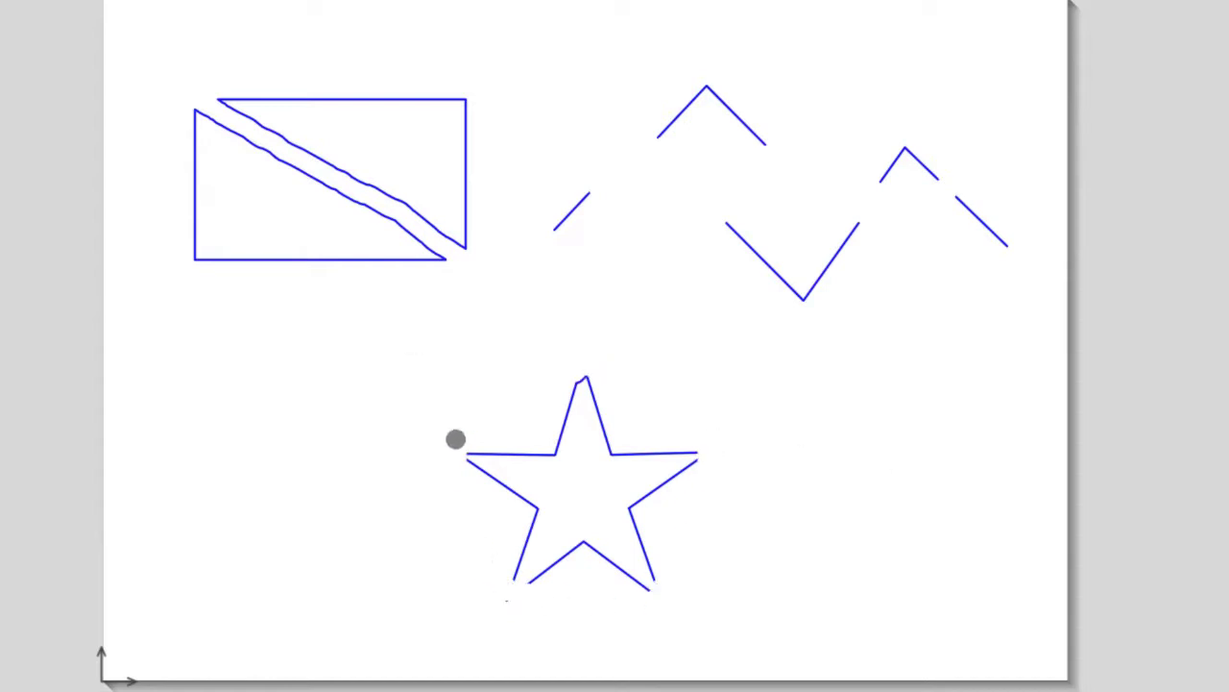
pyautogui.moveTo(506, 599); pyautogui.dragTo(514, 581)
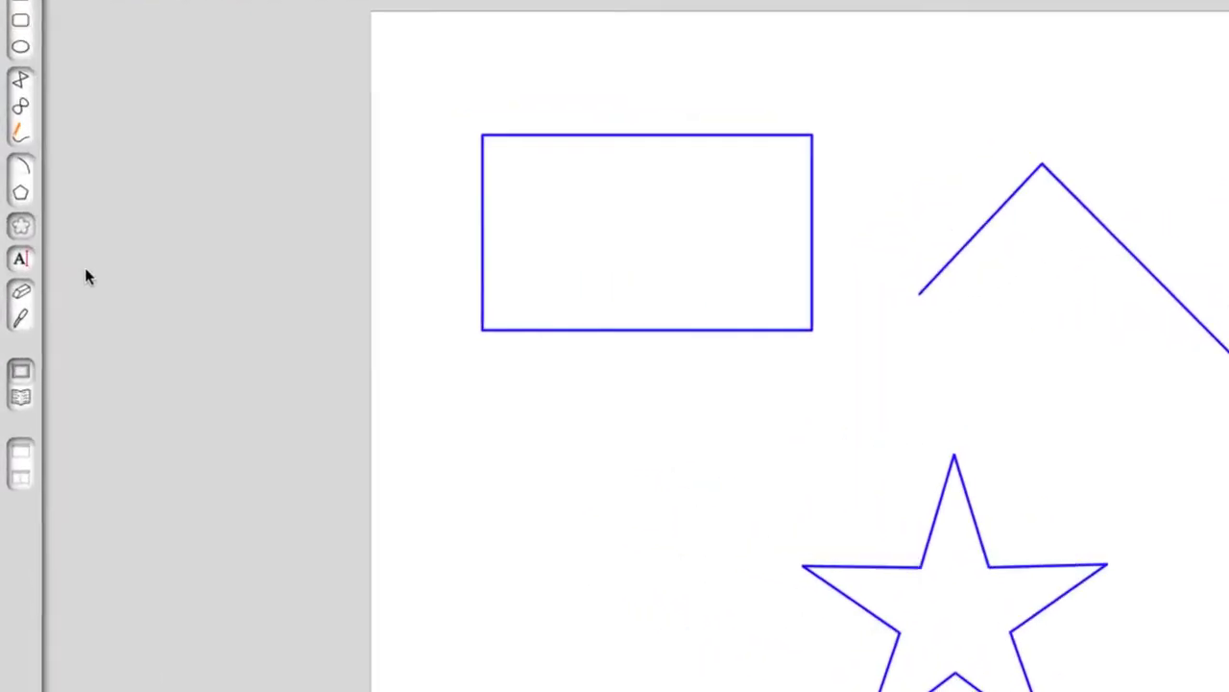
# Cut straight across the rectangle and the zigzag line with the Knife, and move the rectangle's upper piece and both zigzag peaks away.
pyautogui.click(32, 314)
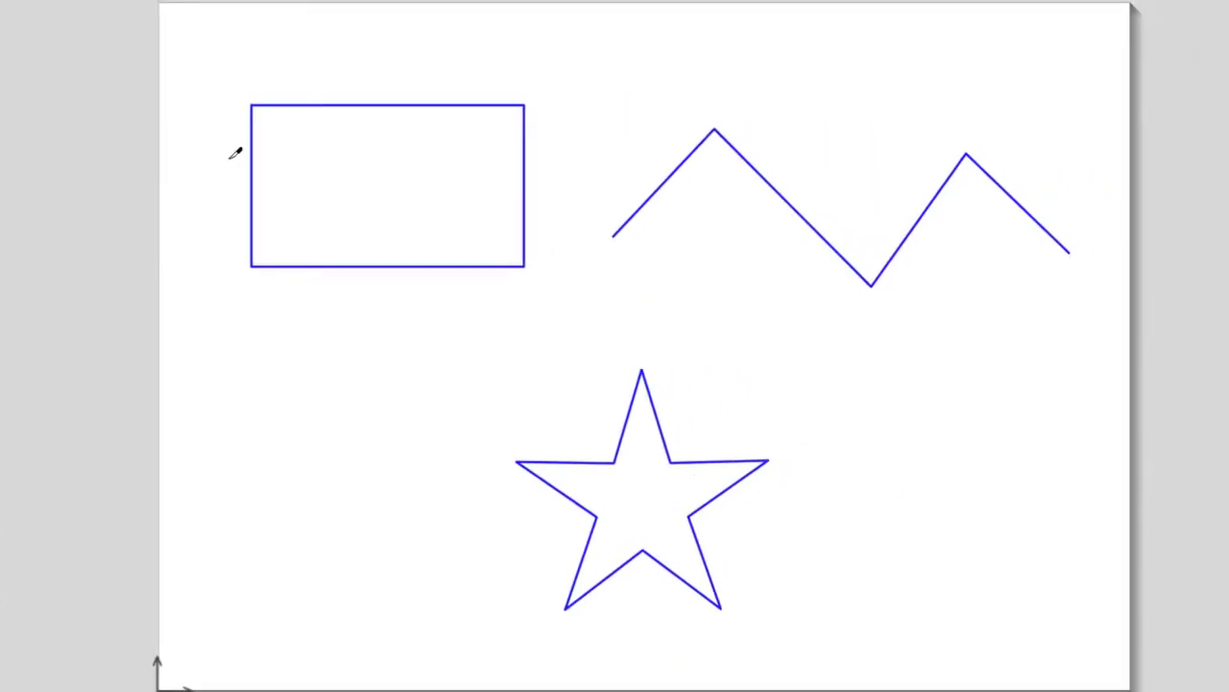
pyautogui.moveTo(231, 156); pyautogui.dragTo(1092, 208)
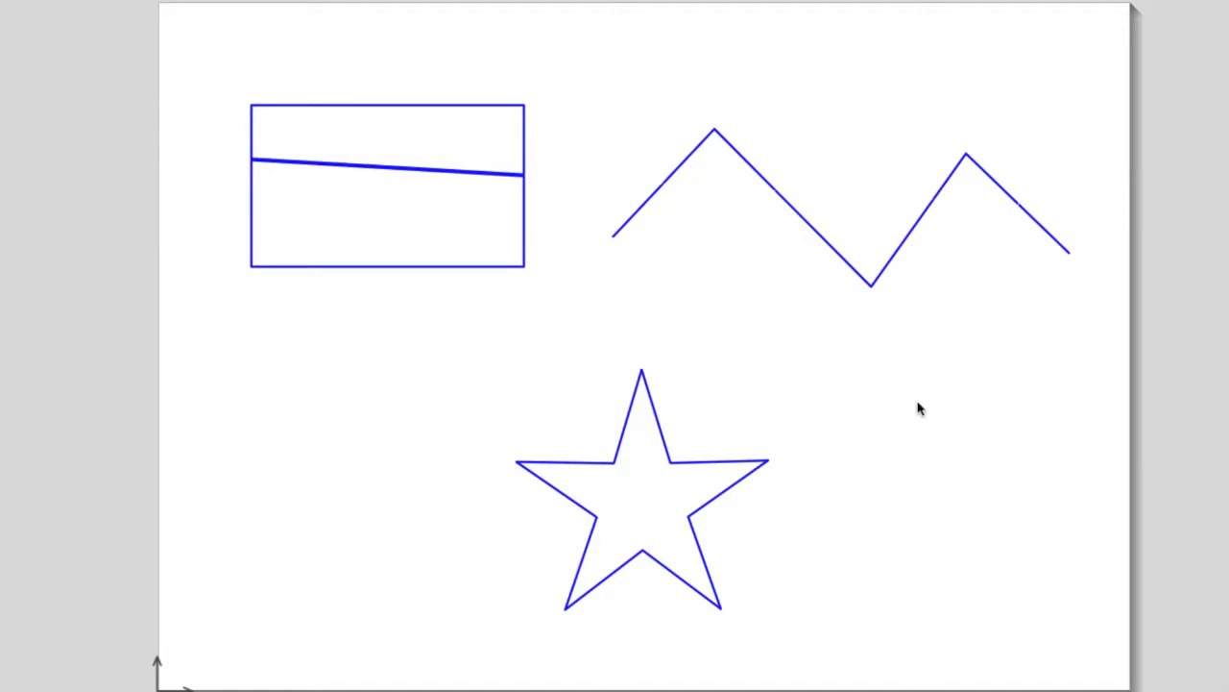
pyautogui.moveTo(519, 133); pyautogui.dragTo(572, 83)
pyautogui.moveTo(743, 162); pyautogui.dragTo(766, 104)
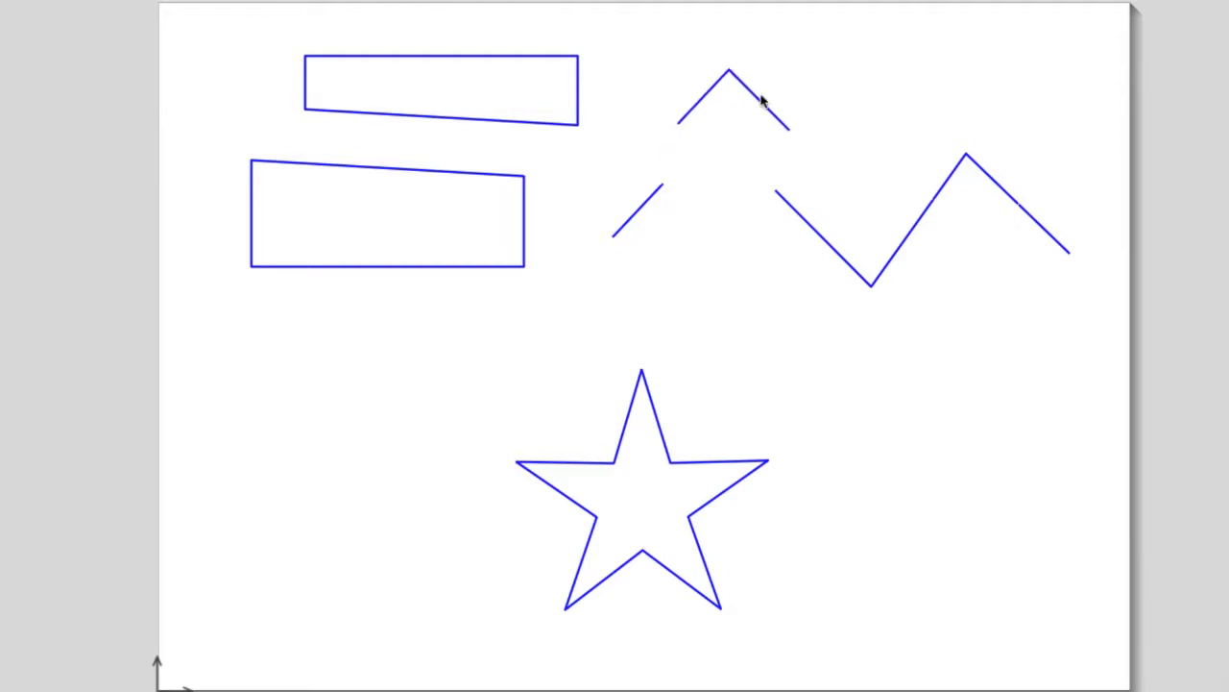
pyautogui.moveTo(974, 173); pyautogui.dragTo(991, 119)
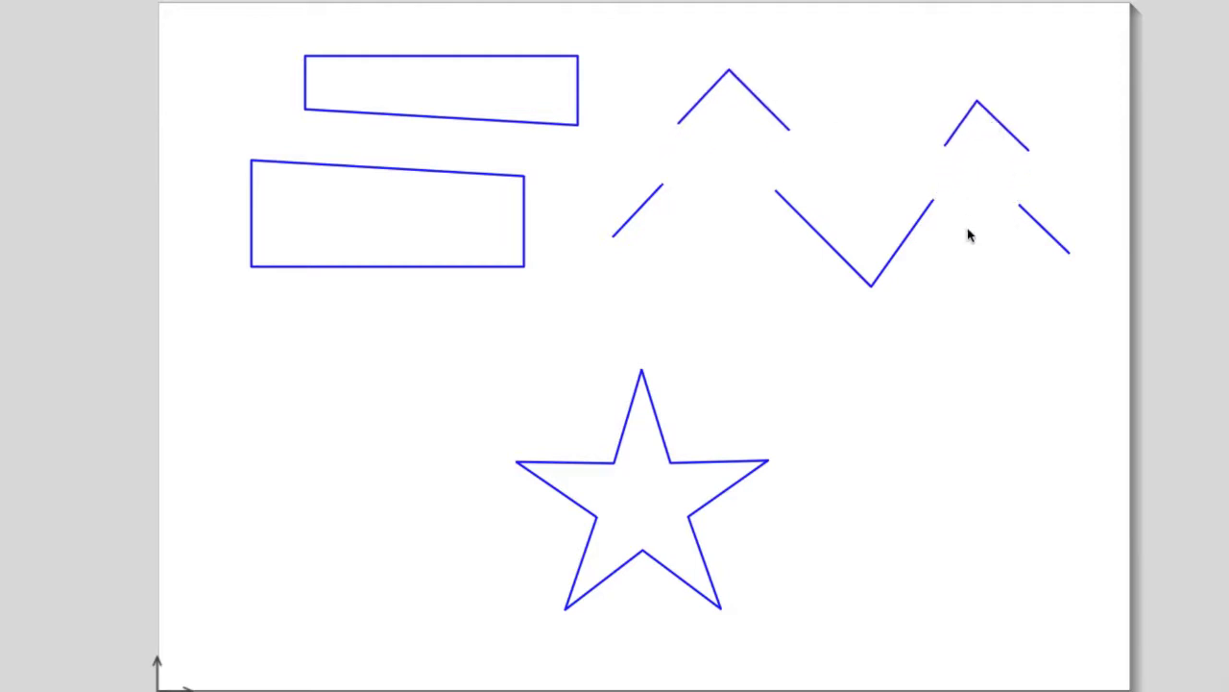
# Cut diagonally across the star with the Knife and pull the resulting pieces apart.
pyautogui.moveTo(569, 429); pyautogui.dragTo(796, 585)
pyautogui.moveTo(736, 470); pyautogui.dragTo(822, 413)
pyautogui.moveTo(655, 508); pyautogui.dragTo(634, 513)
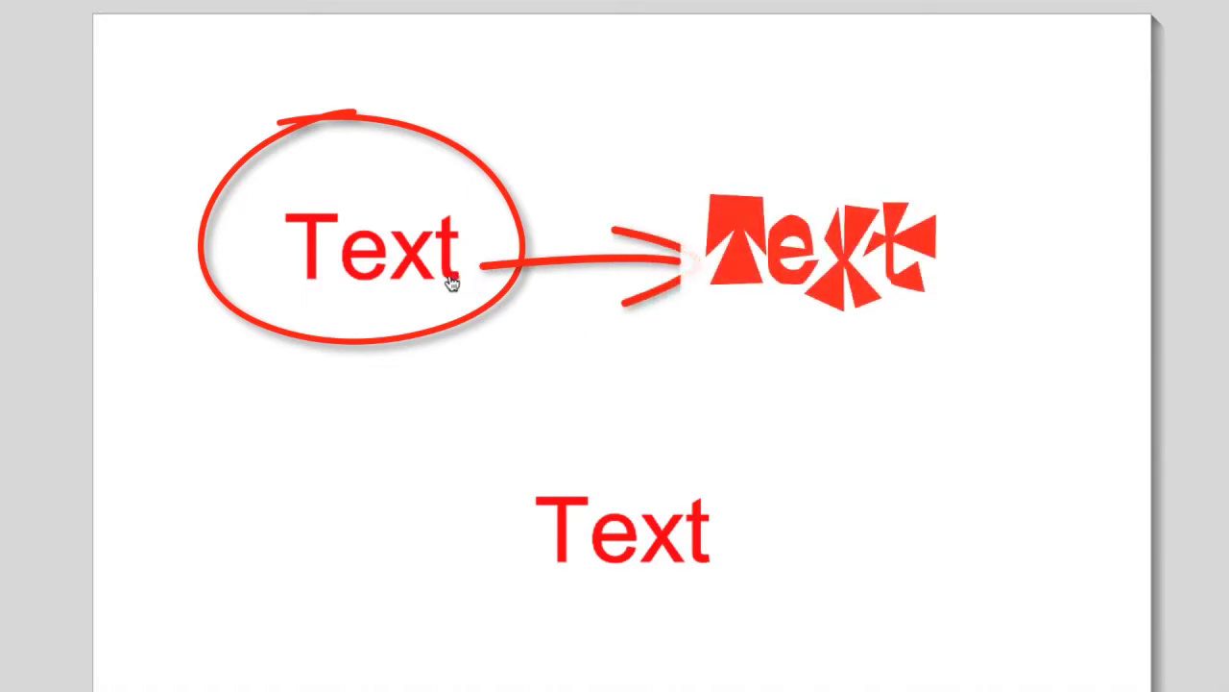
# Open the upper "Text" object for text editing.
pyautogui.click(449, 277)
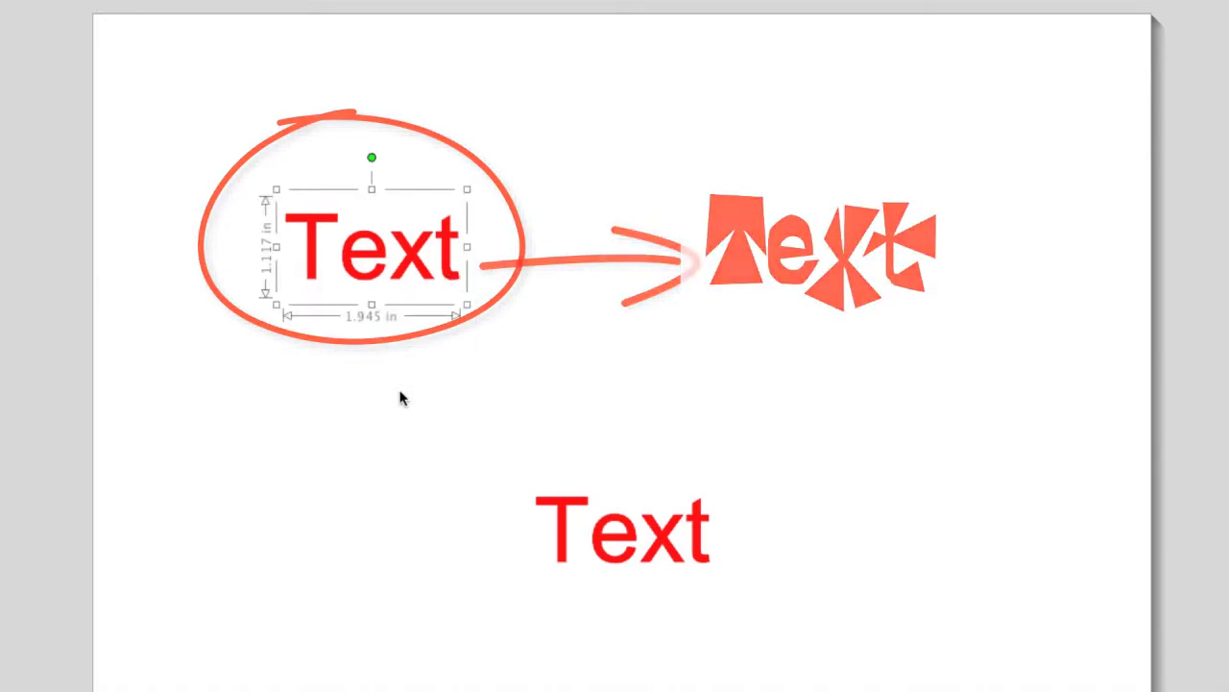
pyautogui.doubleClick(414, 267)
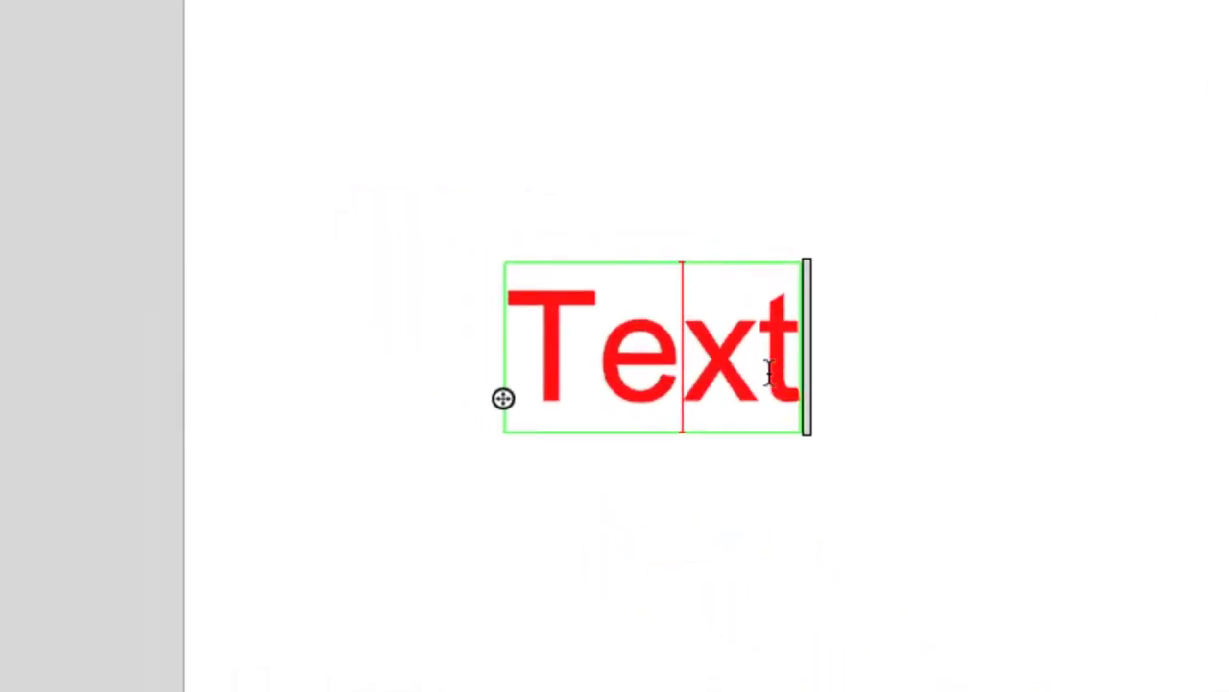
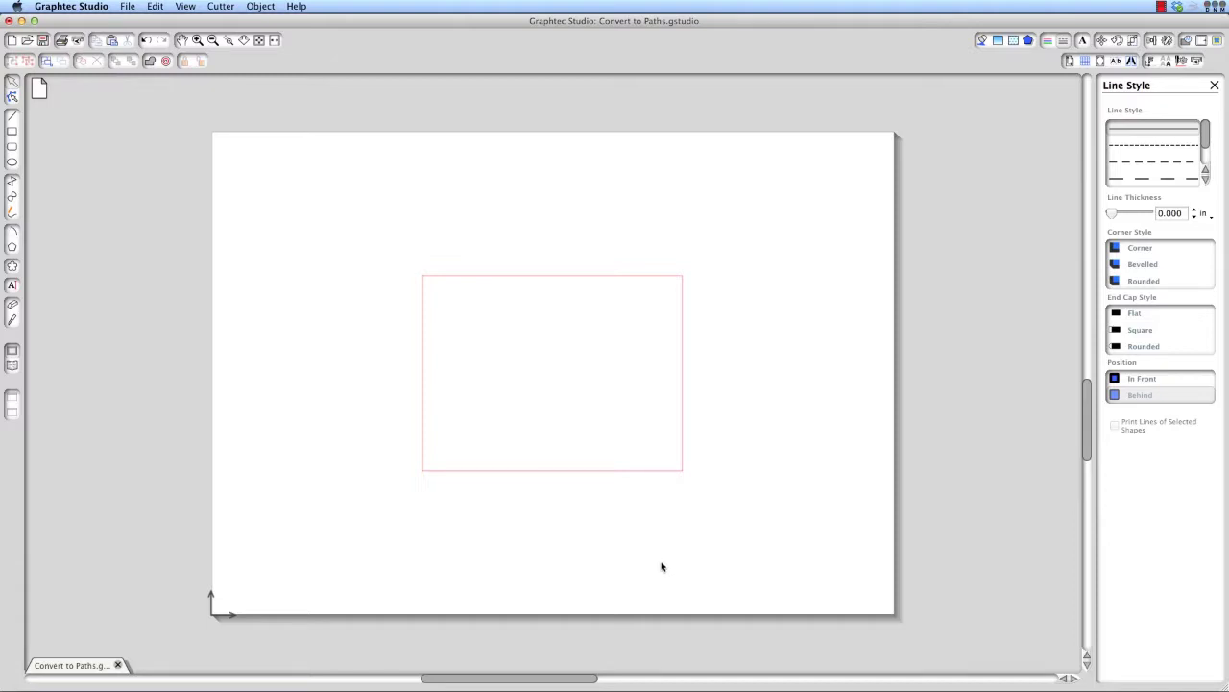
# Show the red rectangle's edit points, select its upper-right corner point, and leave point editing.
pyautogui.click(577, 472)
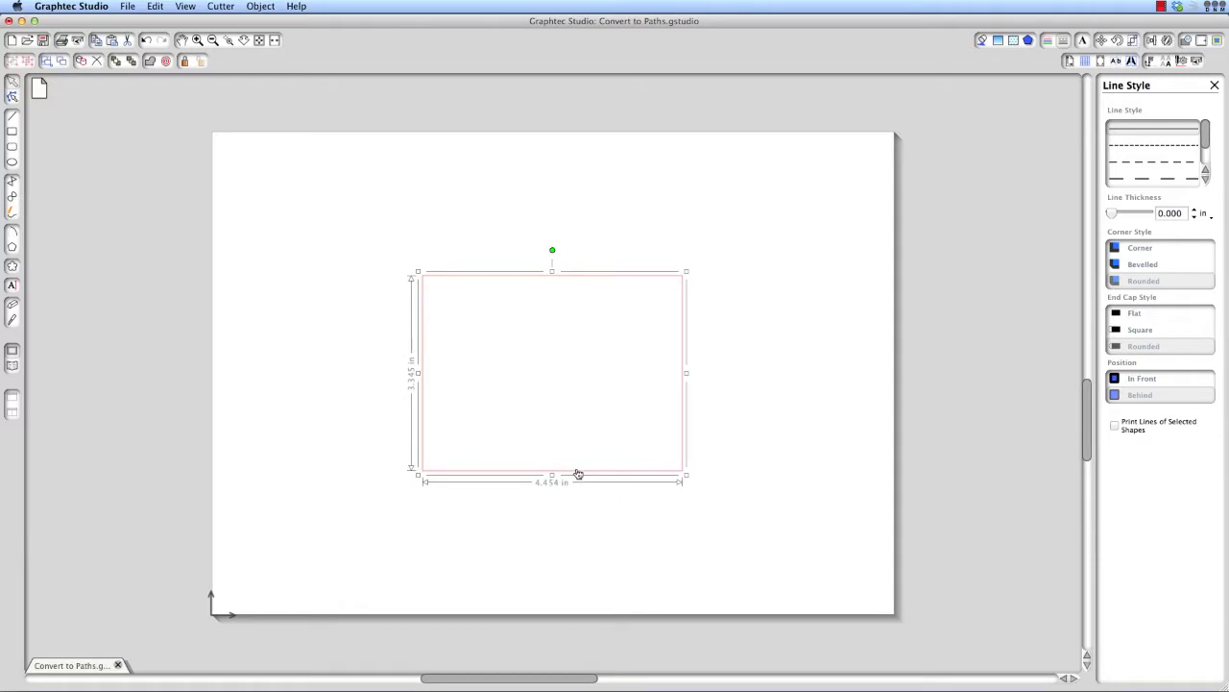
pyautogui.doubleClick(577, 472)
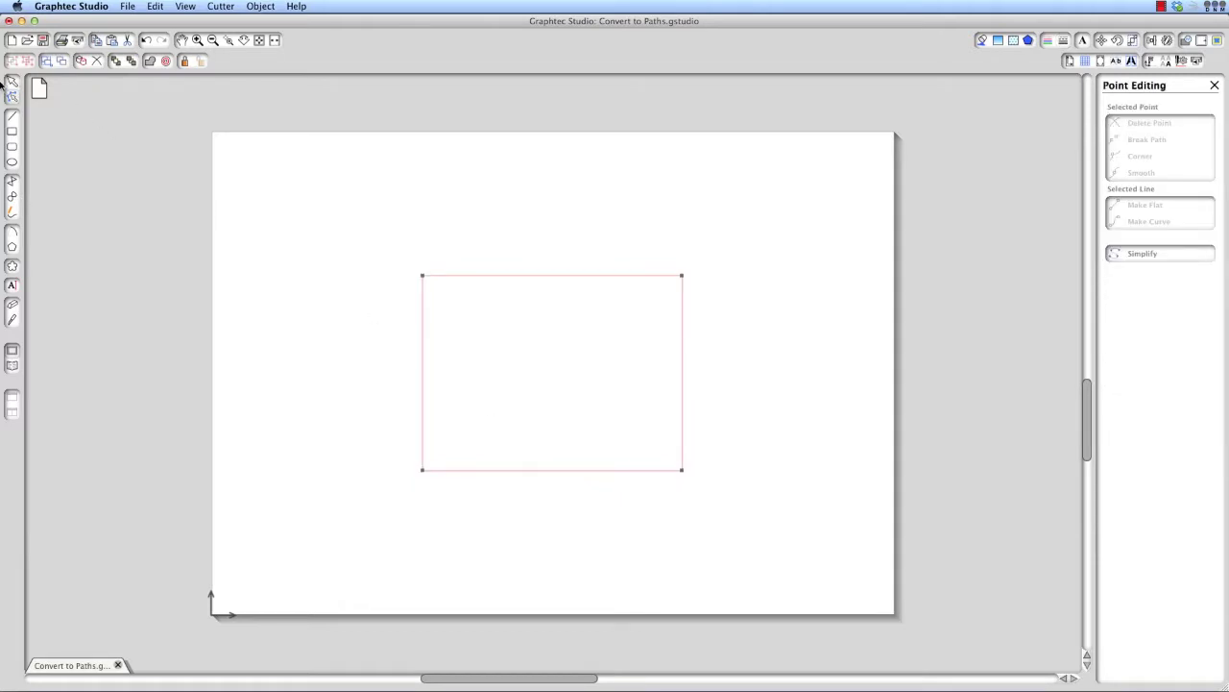
pyautogui.click(317, 312)
pyautogui.click(424, 328)
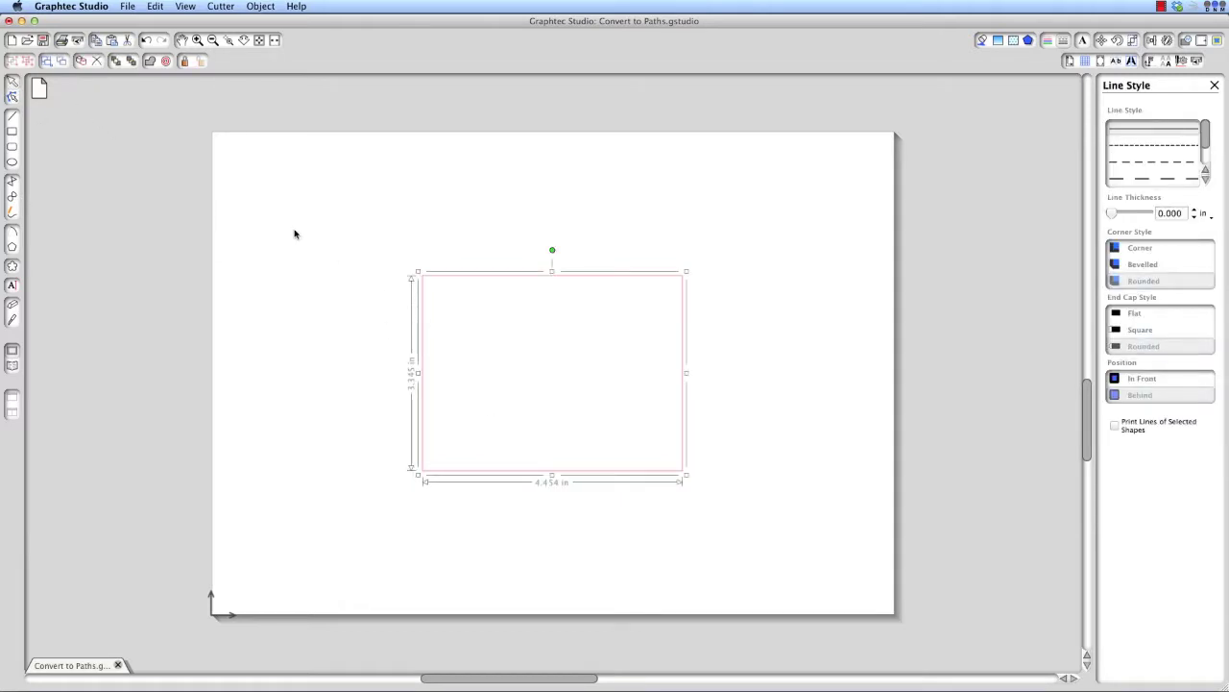
pyautogui.click(12, 97)
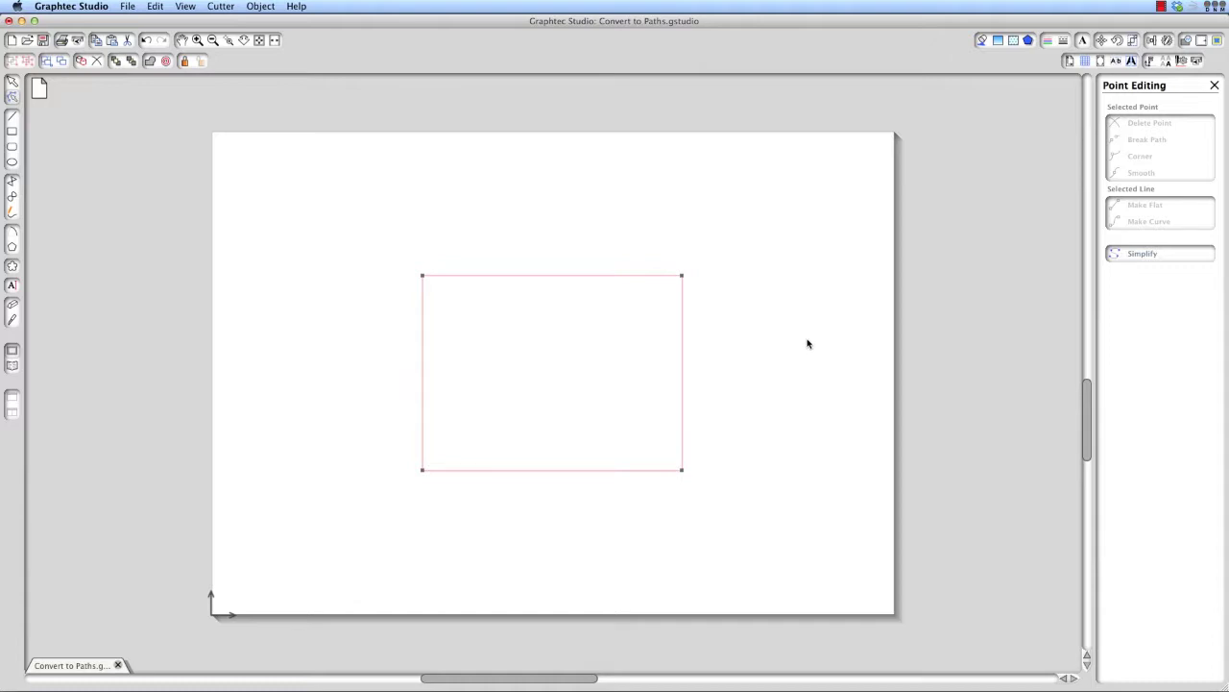
pyautogui.click(682, 277)
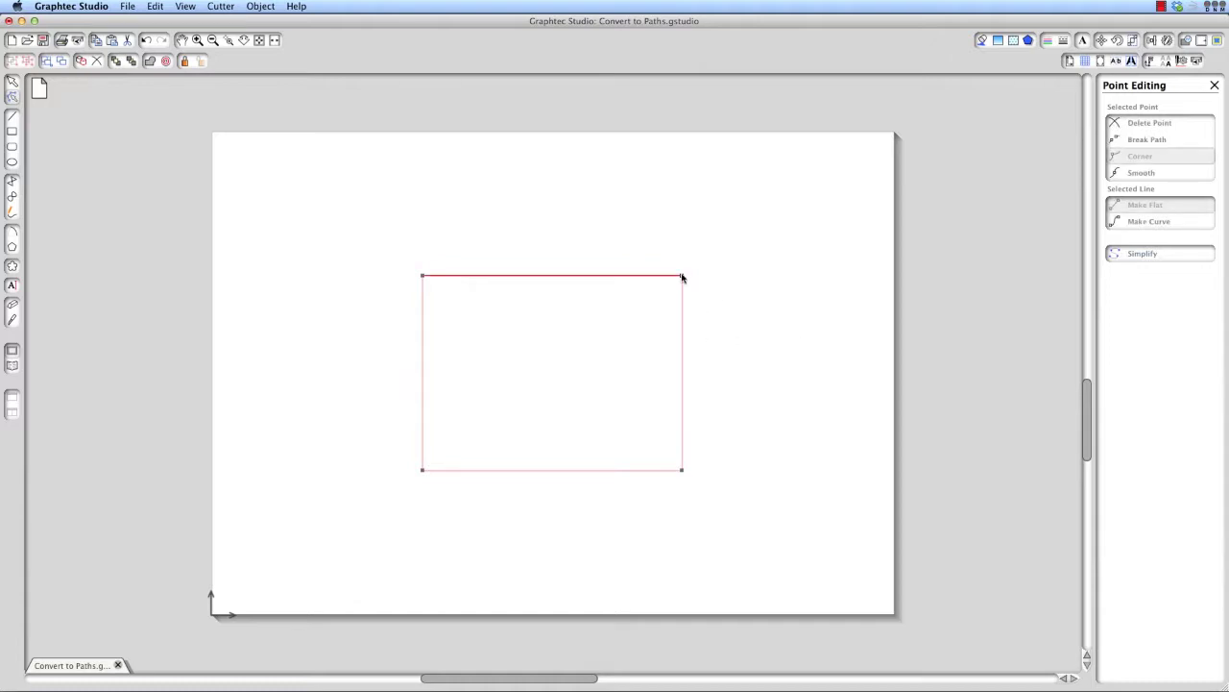
pyautogui.click(750, 338)
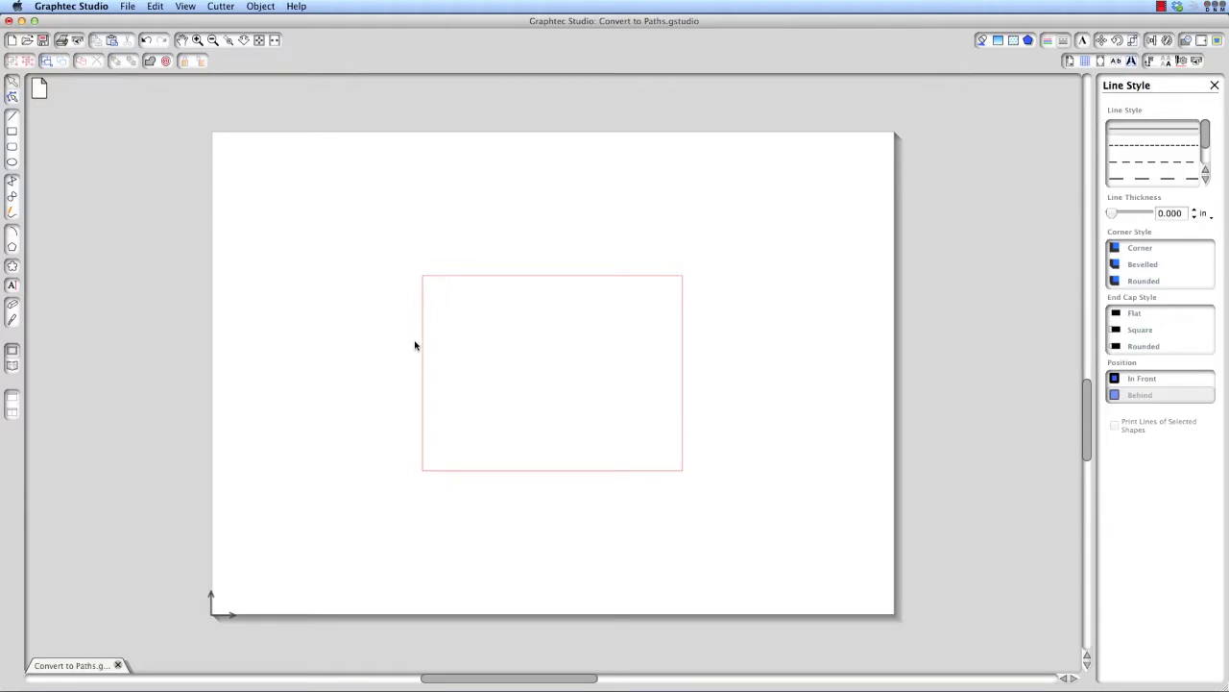
# Open the red rectangle for point editing and delete its upper-right corner point.
pyautogui.click(423, 286)
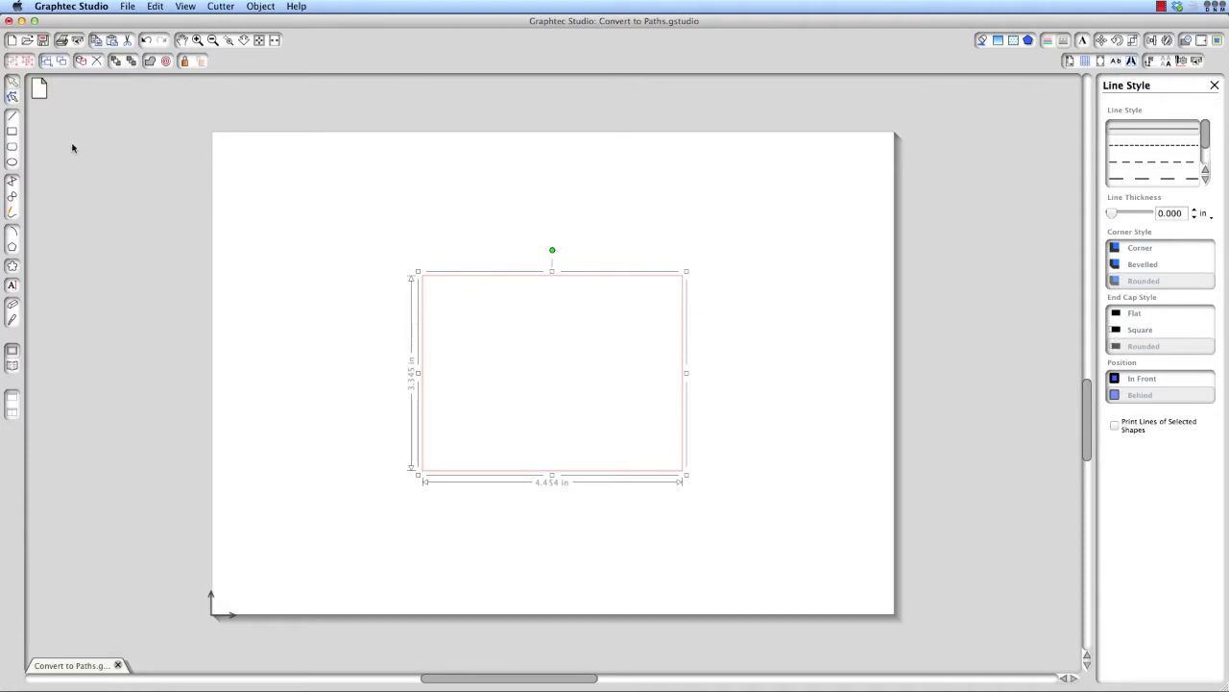
pyautogui.click(12, 97)
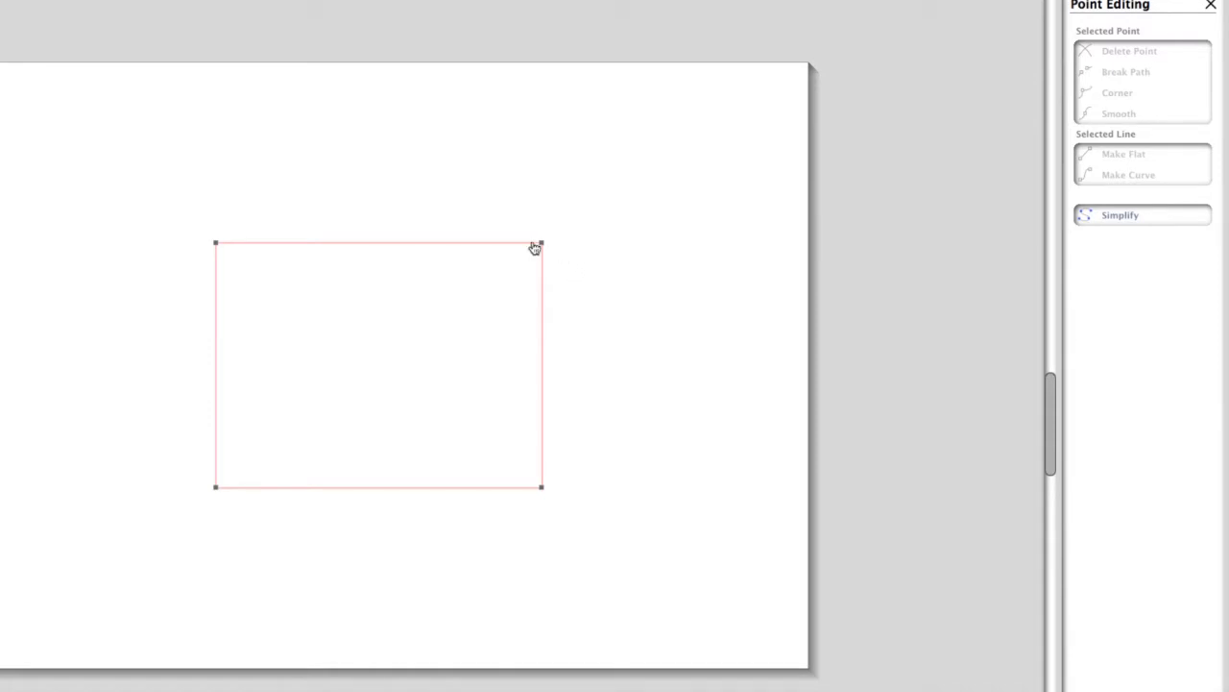
pyautogui.click(543, 246)
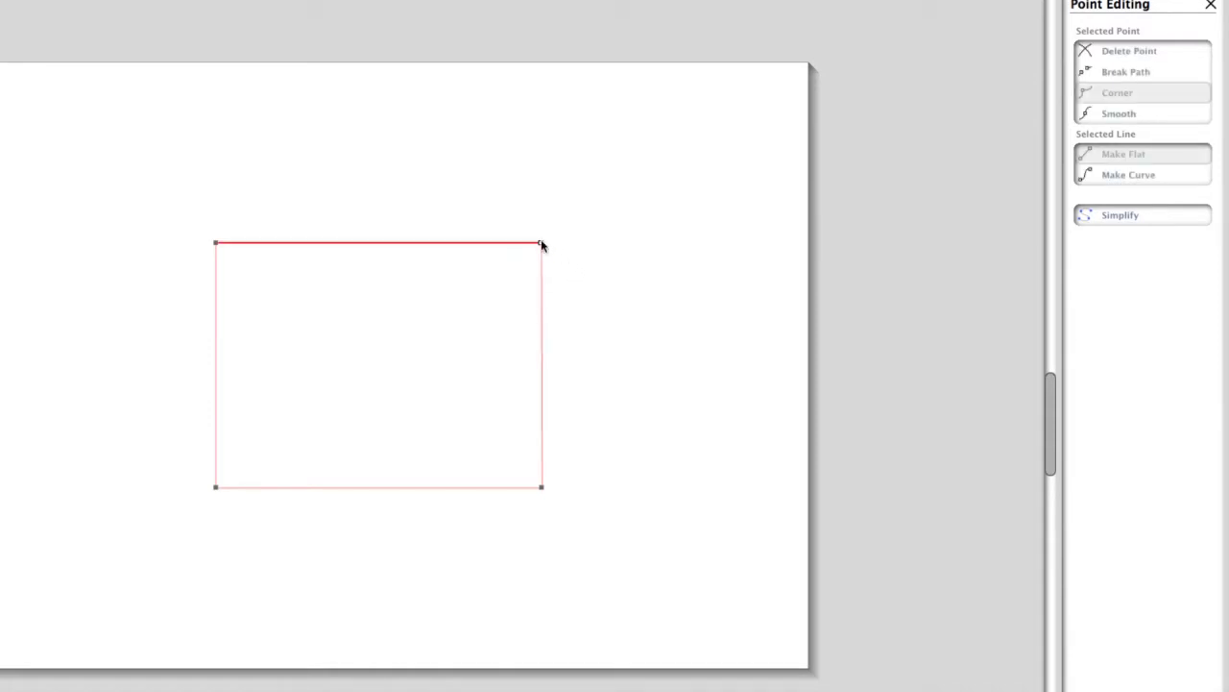
pyautogui.click(1118, 52)
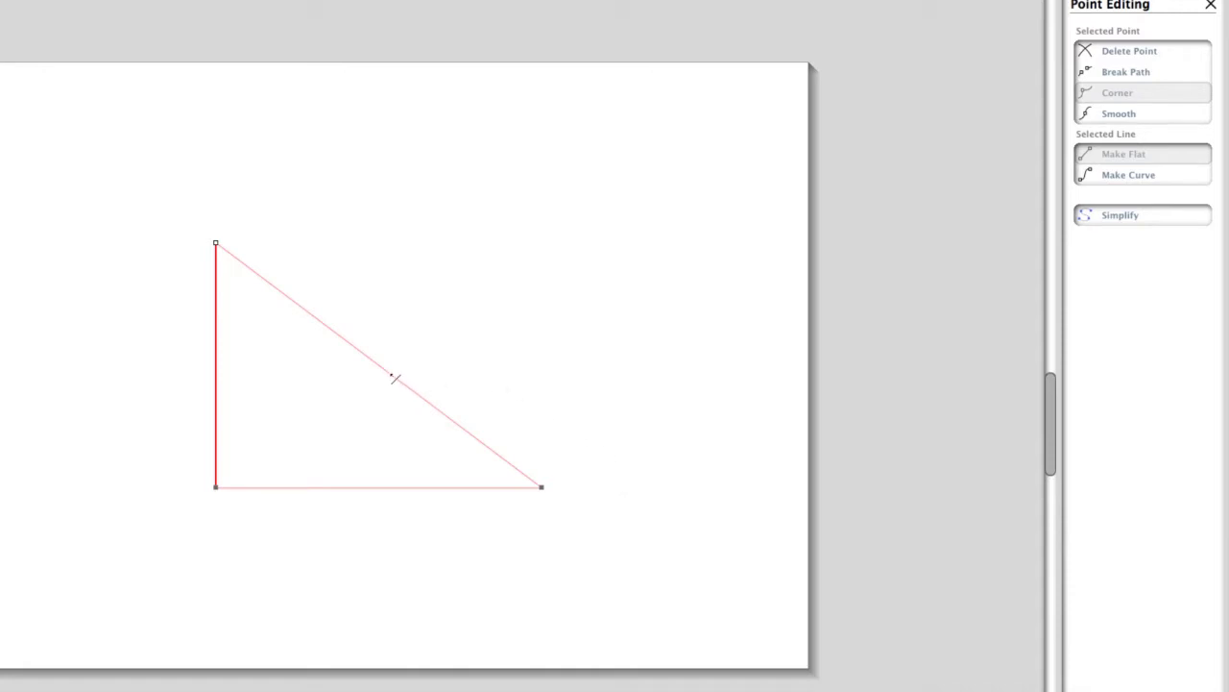
# Add a point midway along the triangle's diagonal edge and move it out to restore the rectangle's upper-right corner.
pyautogui.click(393, 377)
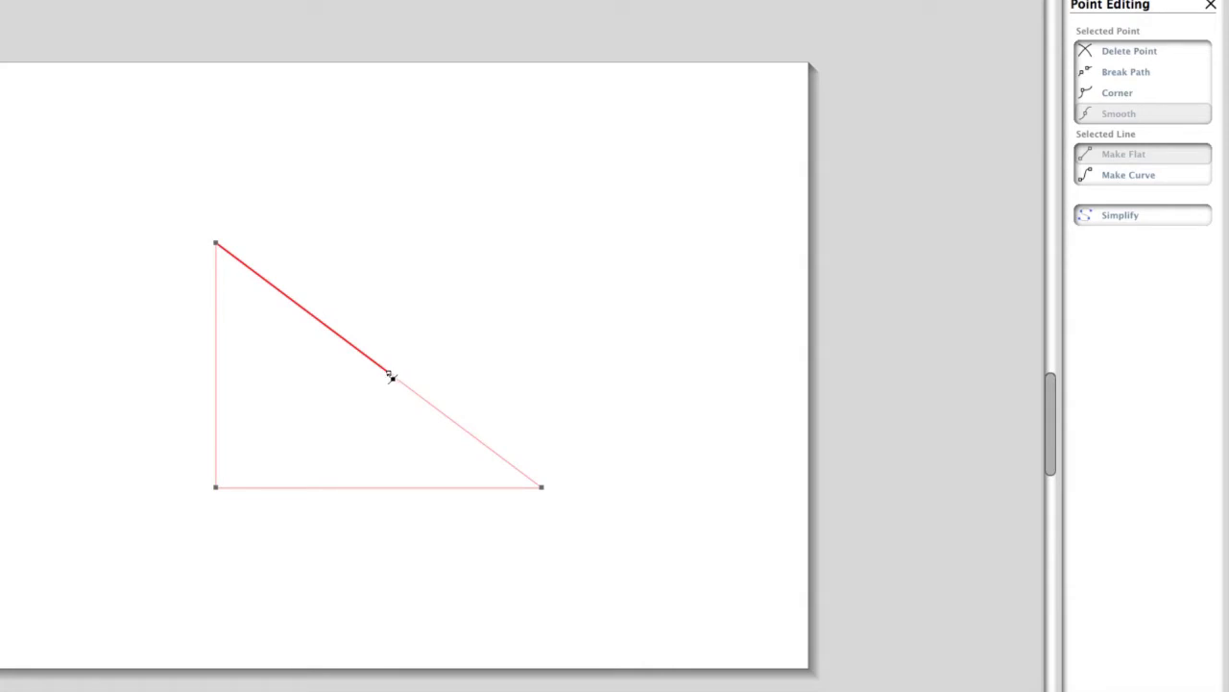
pyautogui.moveTo(392, 377); pyautogui.dragTo(542, 245)
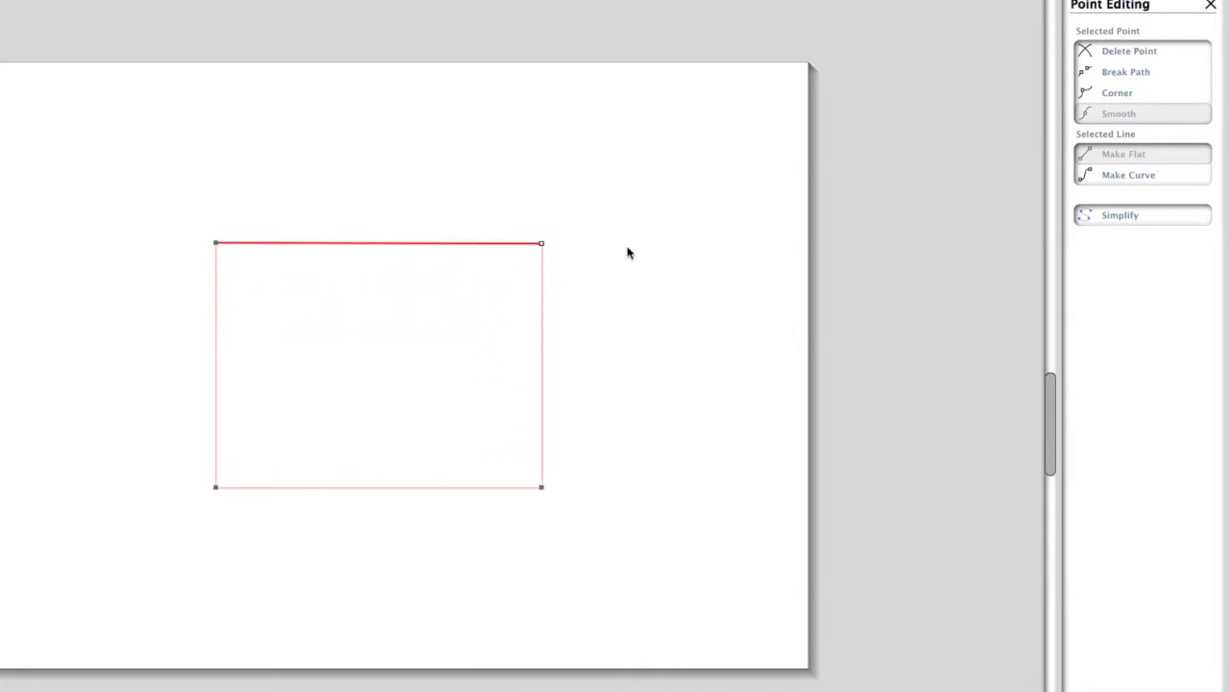
# Break the path at the rectangle's upper-right corner point and pull one loose end slightly outward.
pyautogui.click(1115, 74)
pyautogui.moveTo(544, 243); pyautogui.dragTo(581, 235)
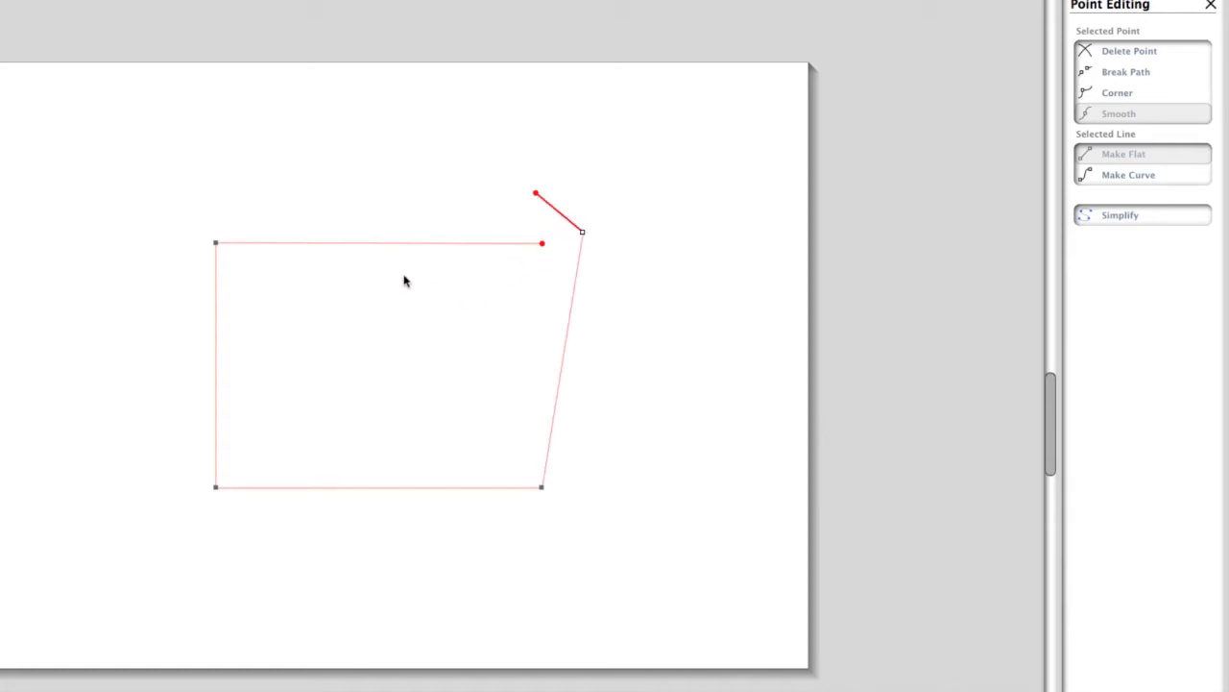
# Convert the open rectangle's bottom edge to a curve and pull its lower-left control handle slightly inward.
pyautogui.click(215, 244)
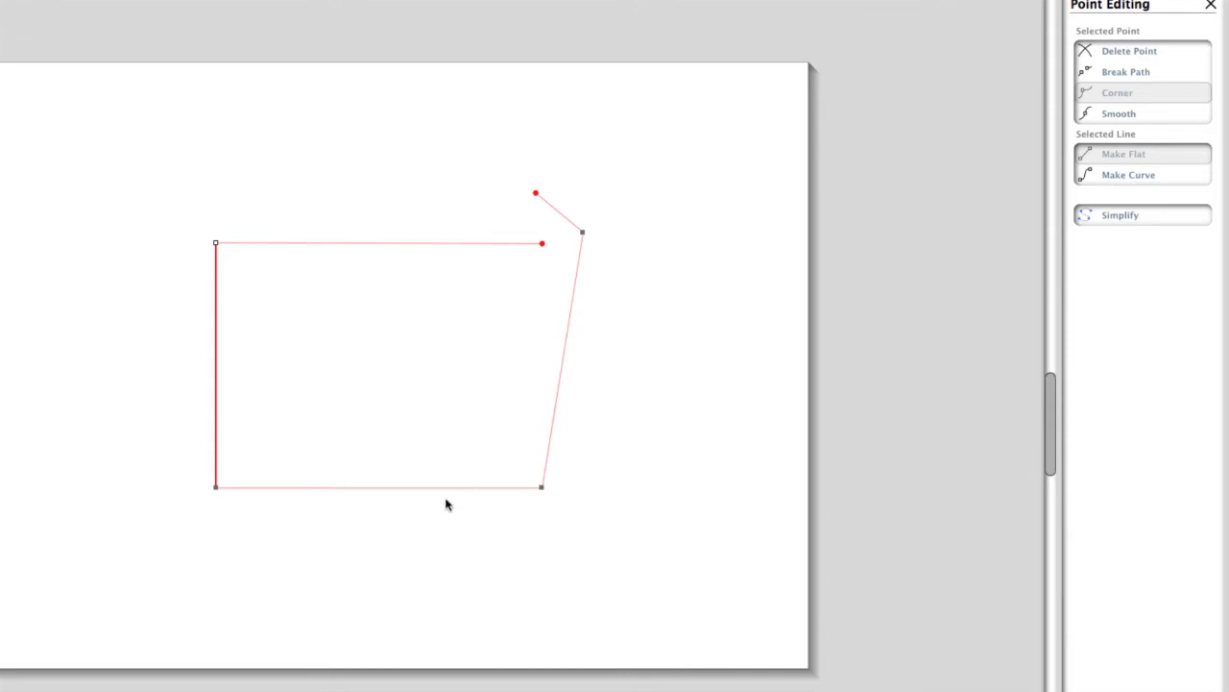
pyautogui.click(215, 487)
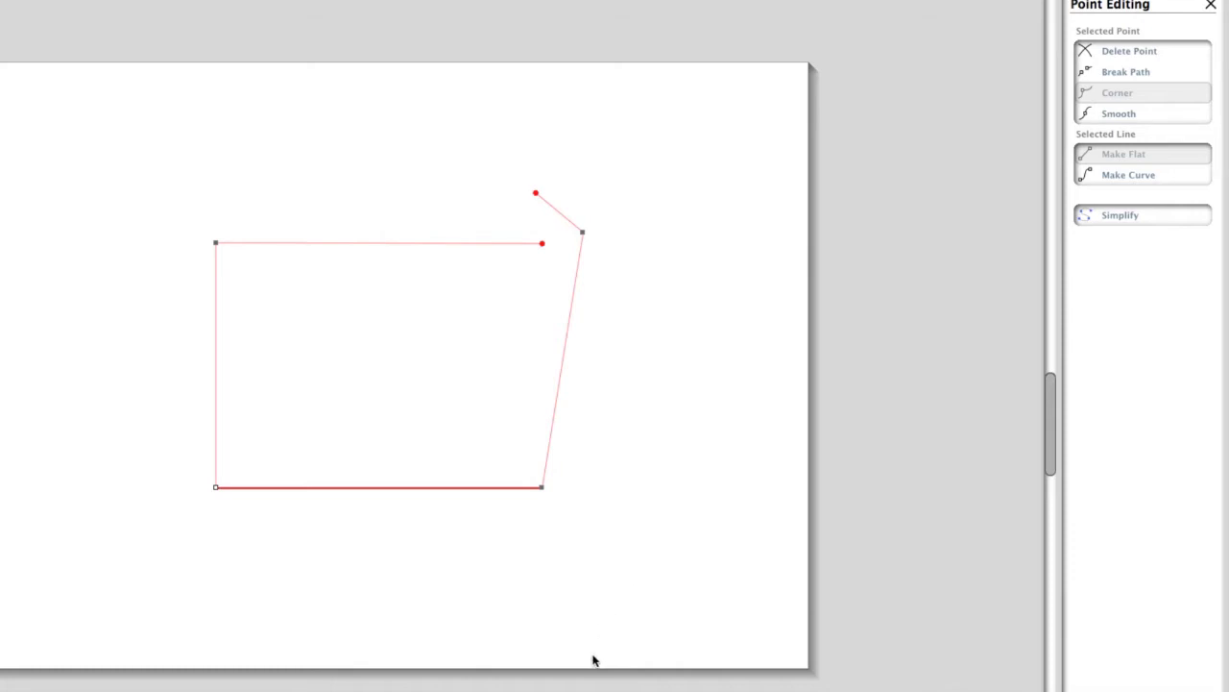
pyautogui.click(1120, 177)
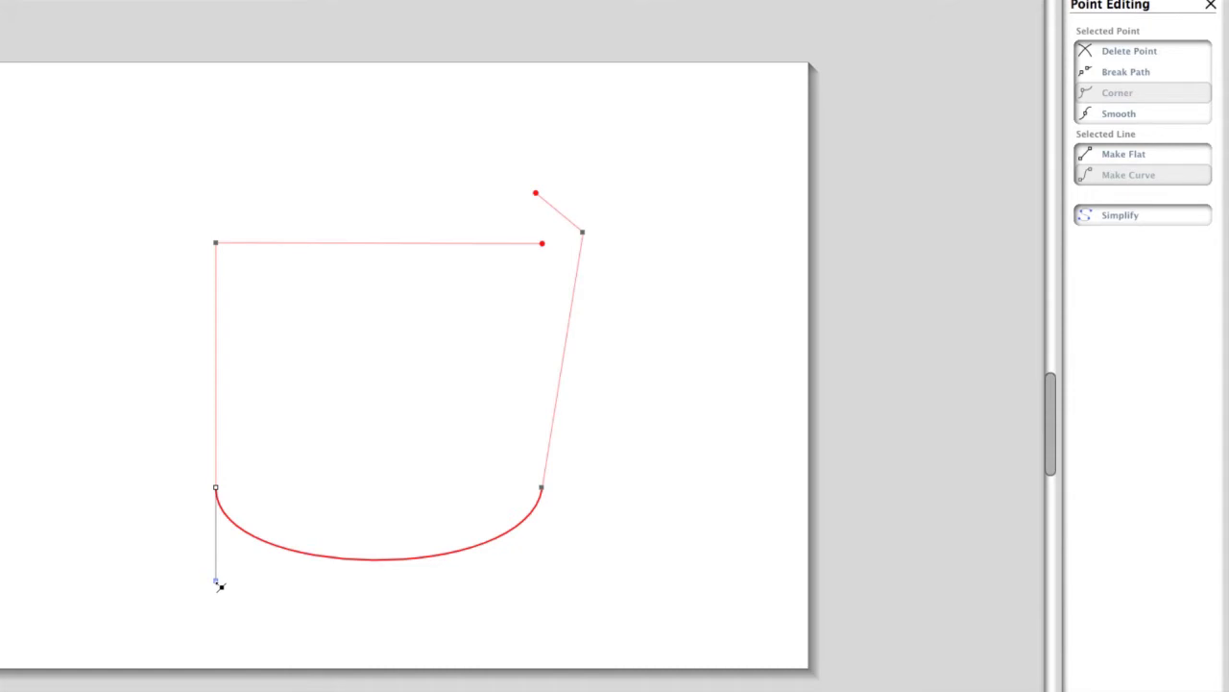
pyautogui.moveTo(220, 586); pyautogui.dragTo(247, 568)
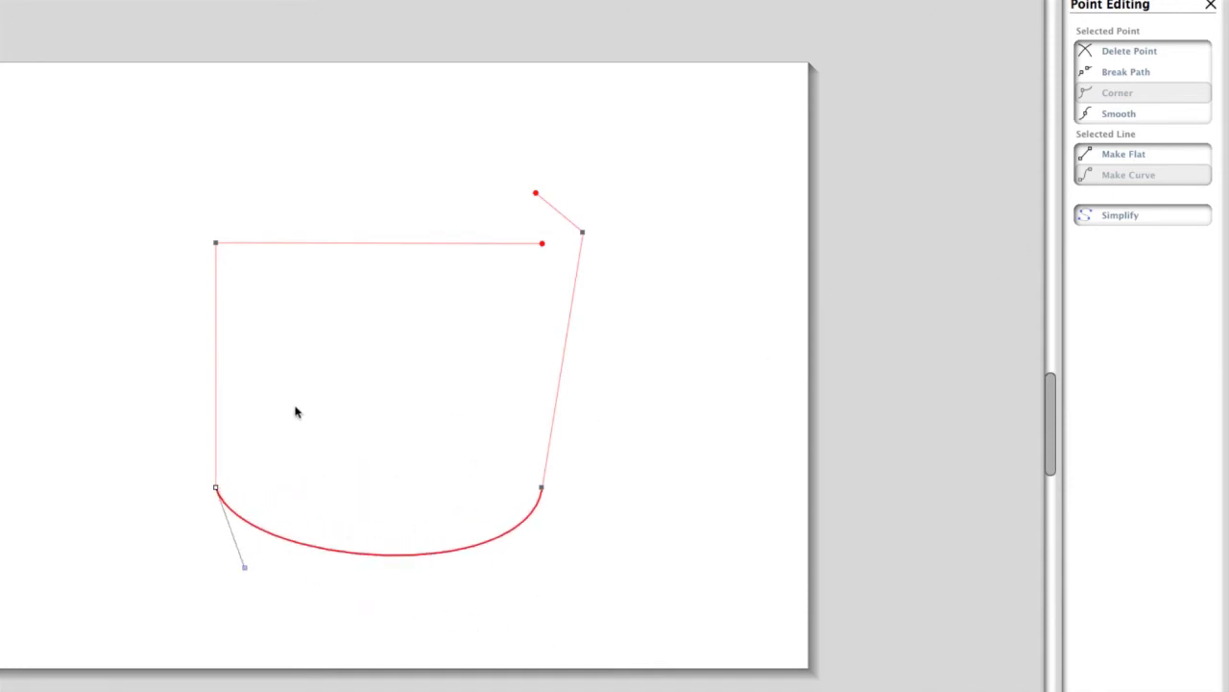
# Make the curved bottom edge flat, add a point on it near the lower-right corner, and exit point editing.
pyautogui.click(1132, 155)
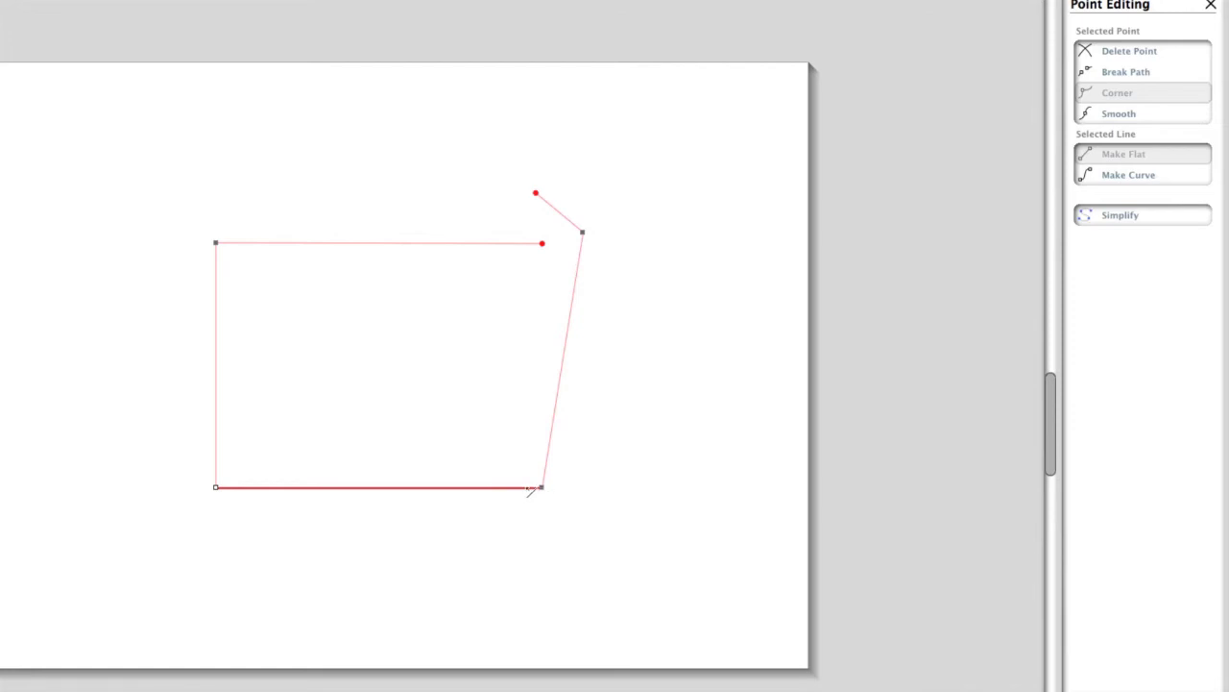
pyautogui.click(528, 488)
pyautogui.rightClick(535, 490)
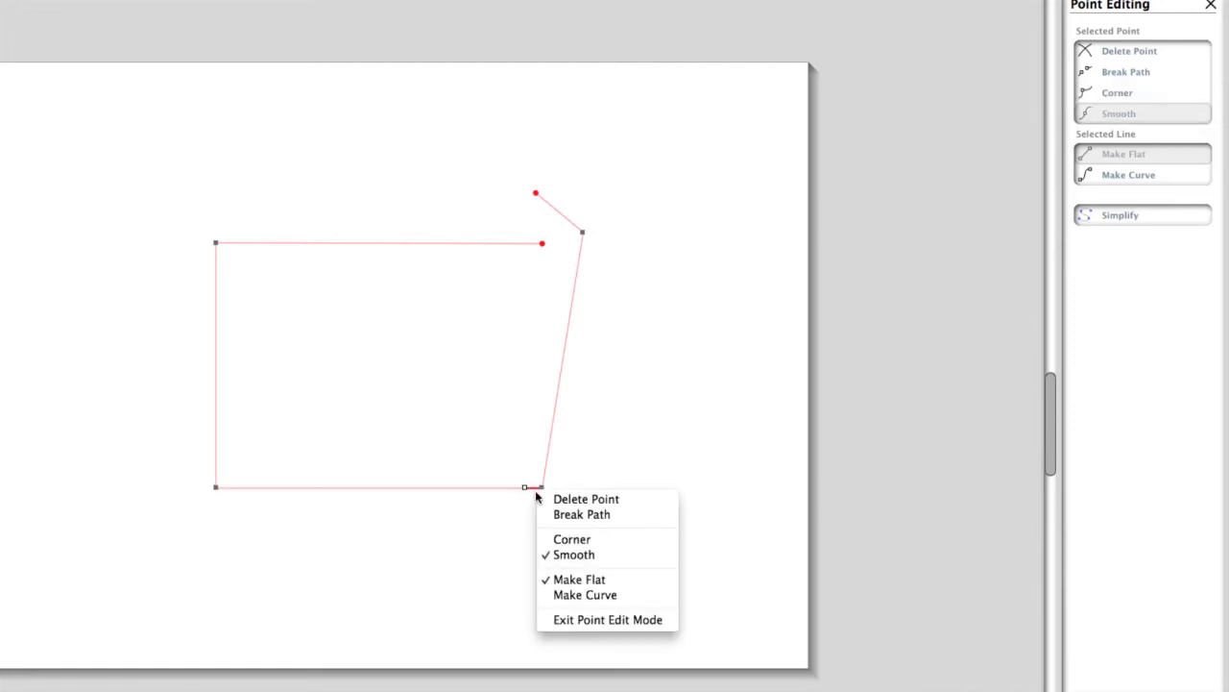
pyautogui.click(602, 622)
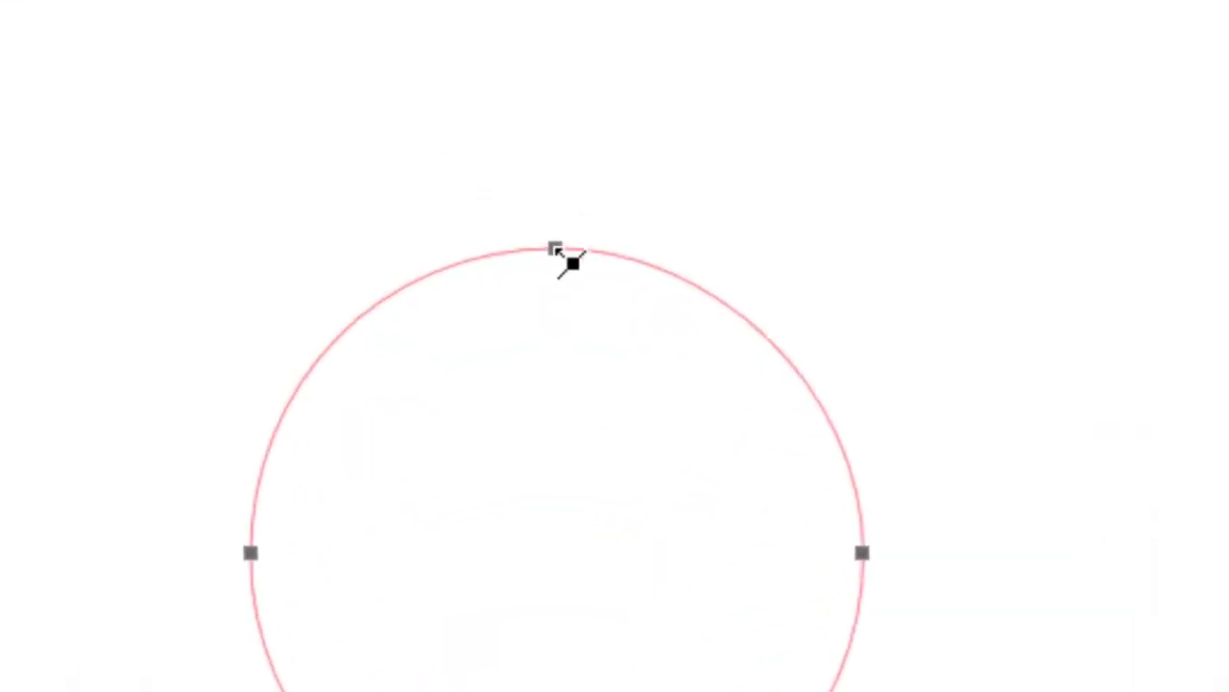
# Select the circle's top point and slightly adjust the control handles on both sides of it.
pyautogui.click(555, 250)
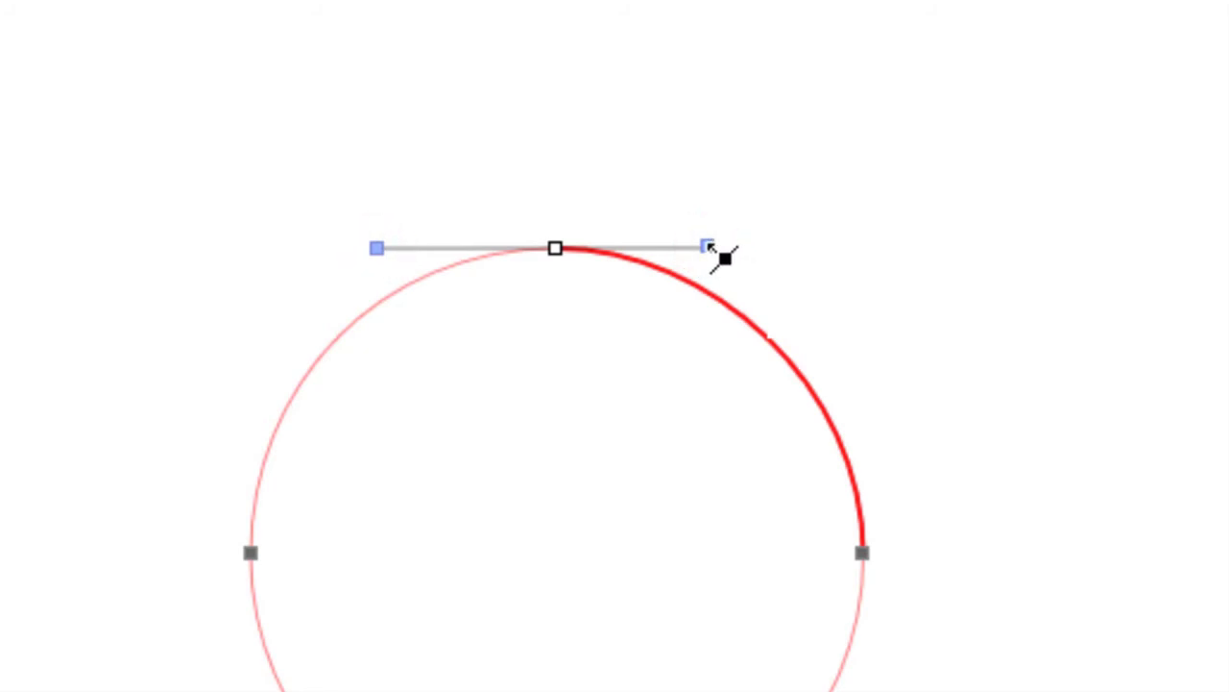
pyautogui.moveTo(709, 248)
pyautogui.mouseDown()
pyautogui.moveTo(705, 288)
pyautogui.moveTo(716, 195)
pyautogui.moveTo(712, 247)
pyautogui.mouseUp()
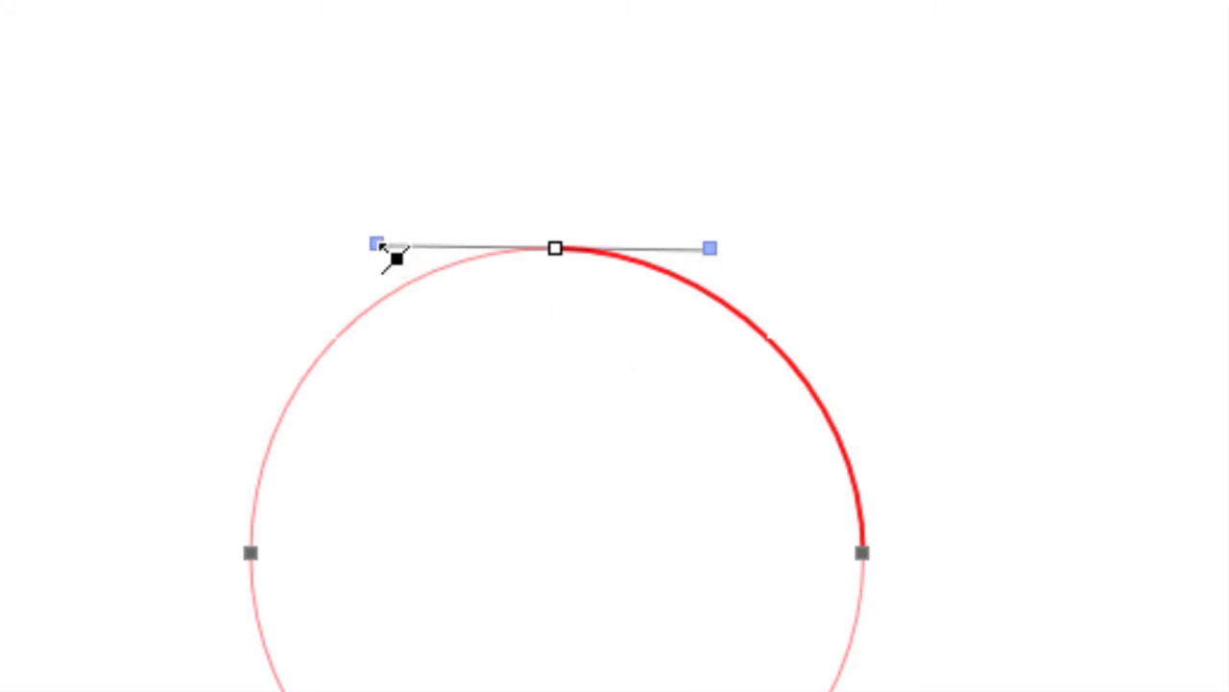
pyautogui.moveTo(384, 246)
pyautogui.mouseDown()
pyautogui.moveTo(389, 329)
pyautogui.moveTo(362, 239)
pyautogui.moveTo(367, 249)
pyautogui.mouseUp()
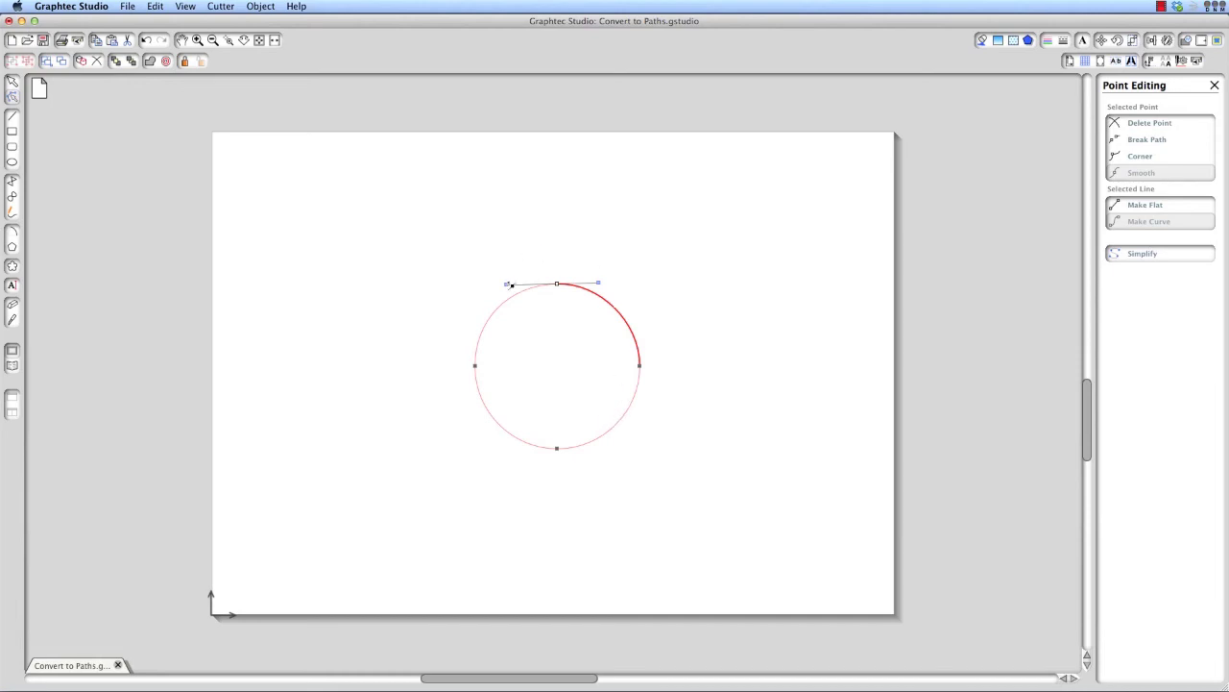
pyautogui.moveTo(507, 284); pyautogui.dragTo(505, 282)
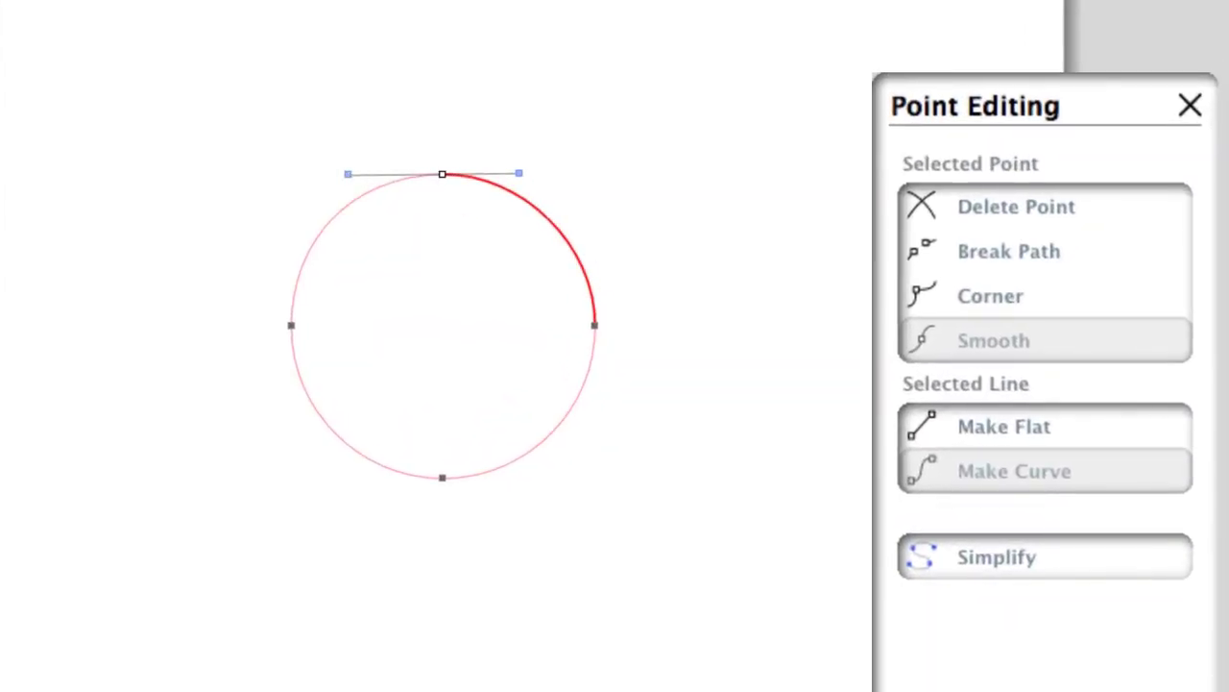